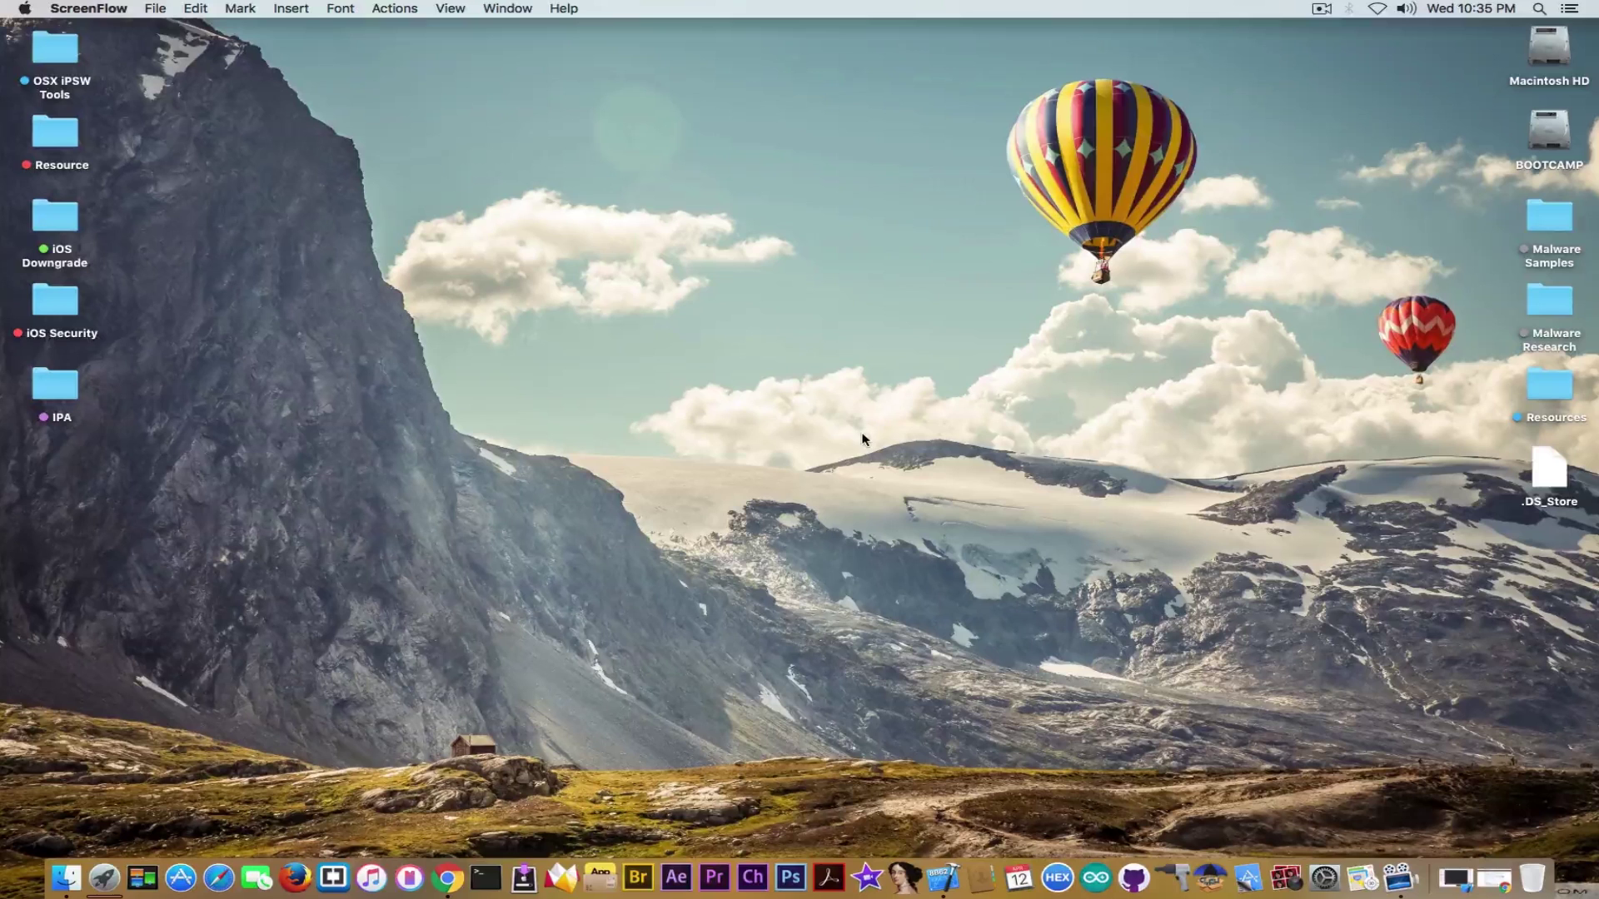
Step: Launch Terminal from the Dock to get a new shell window with a fresh prompt
{"action": "left_click", "coordinate": [487, 879]}
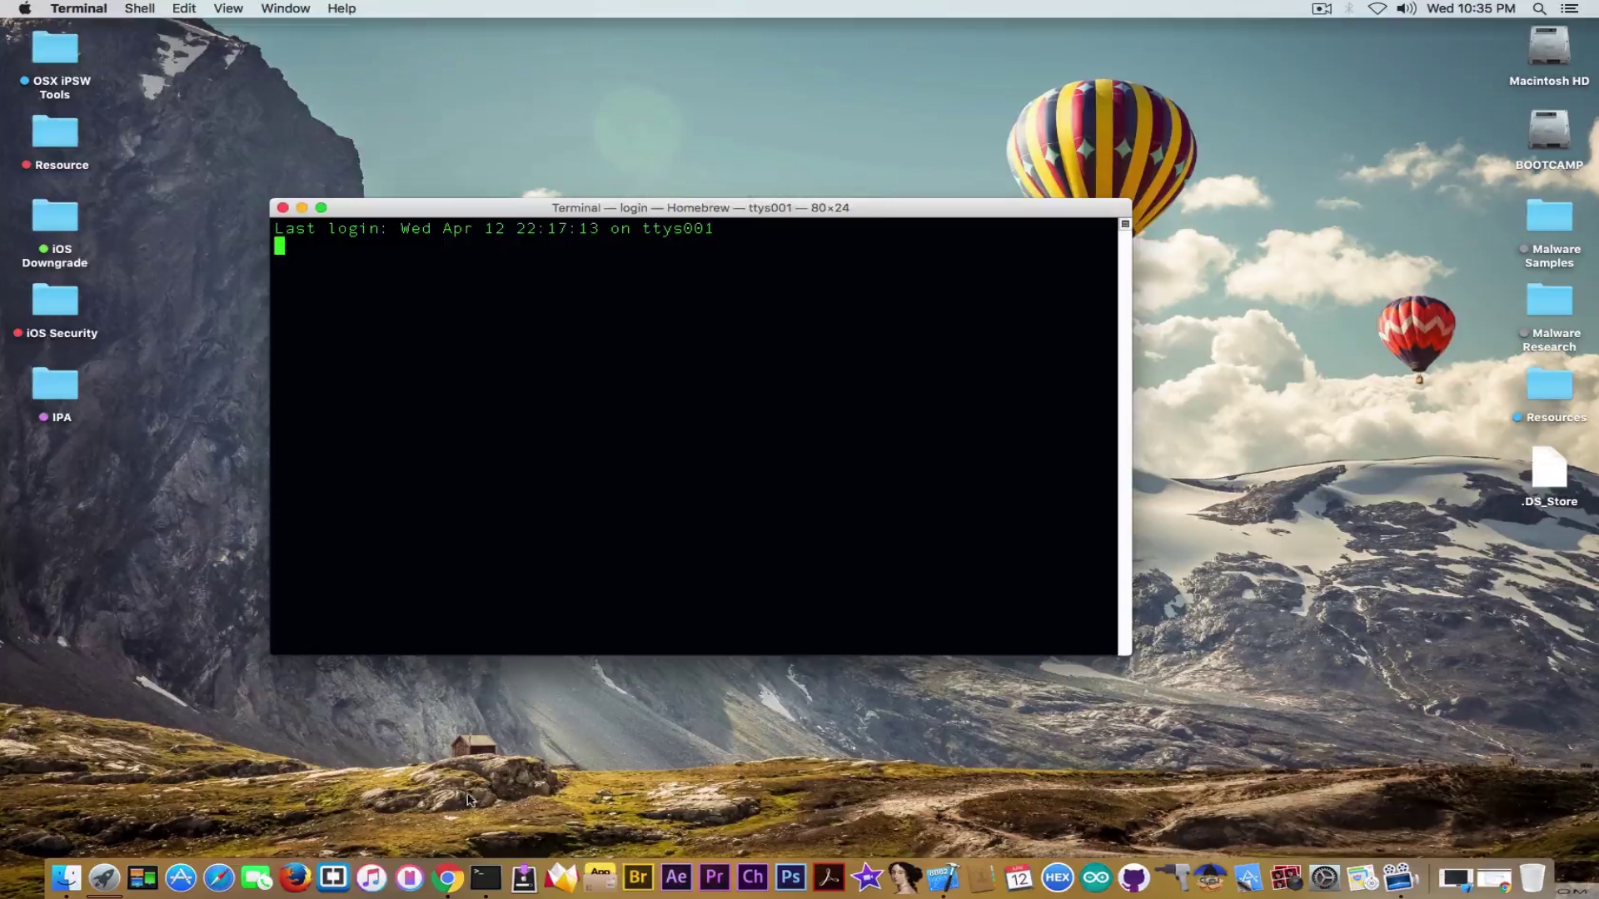
Step: Glance at yalu.qwertyoruiop.com, then confirm Yalu Dark Jailbreak B9.ipa is in the GitHub repo's IPA Build folder
{"action": "left_click", "coordinate": [447, 878]}
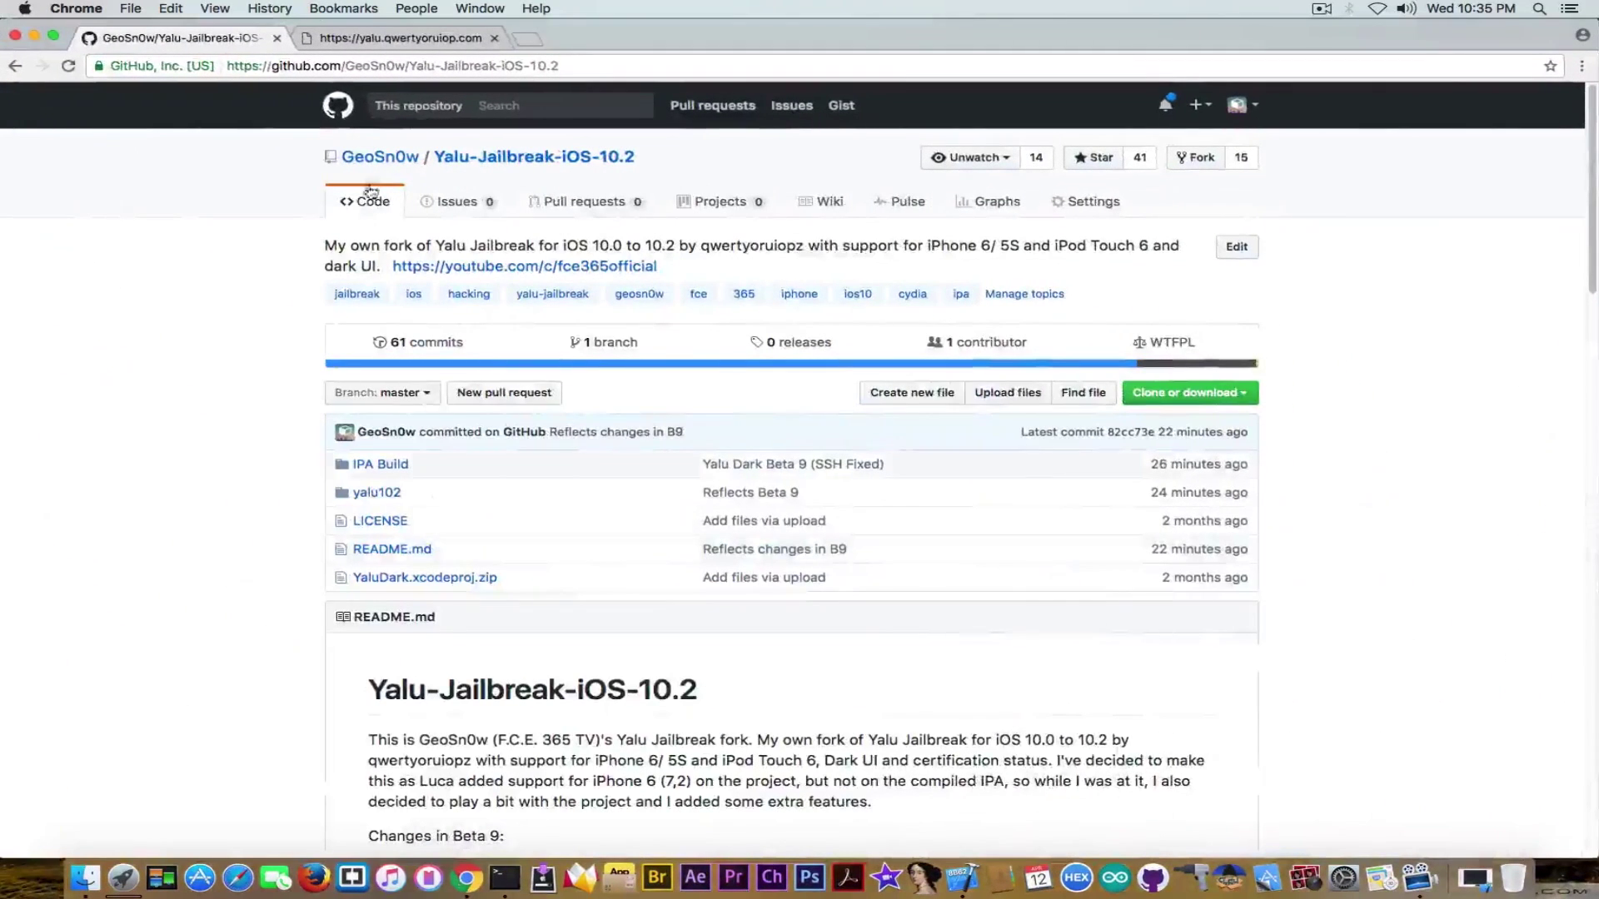
{"action": "left_click", "coordinate": [379, 42]}
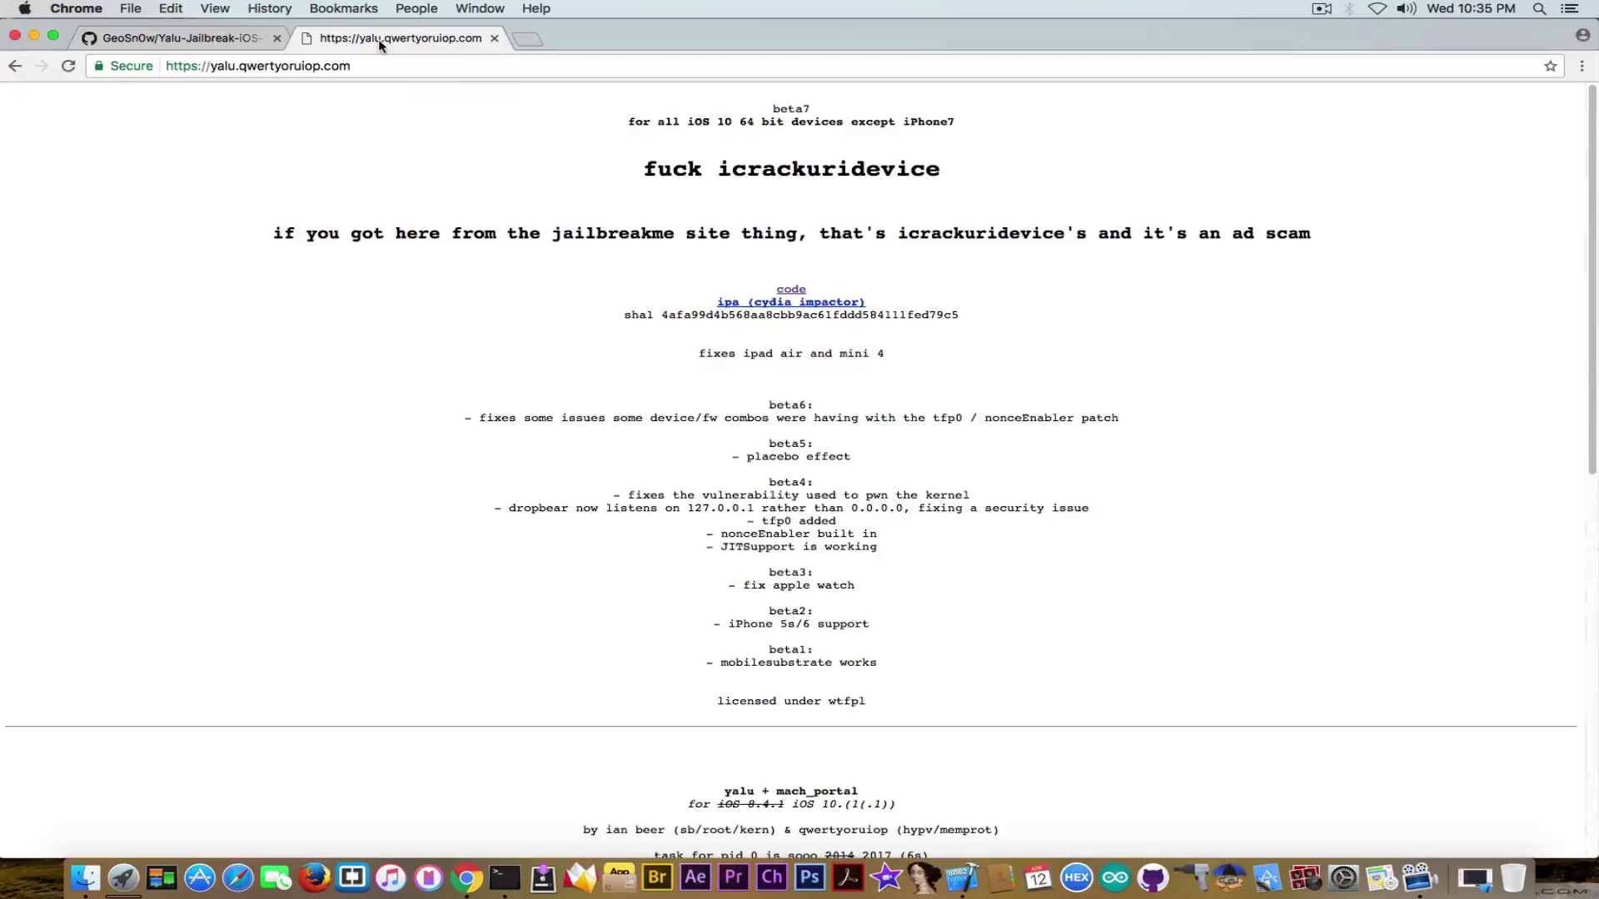
{"action": "left_click", "coordinate": [250, 40]}
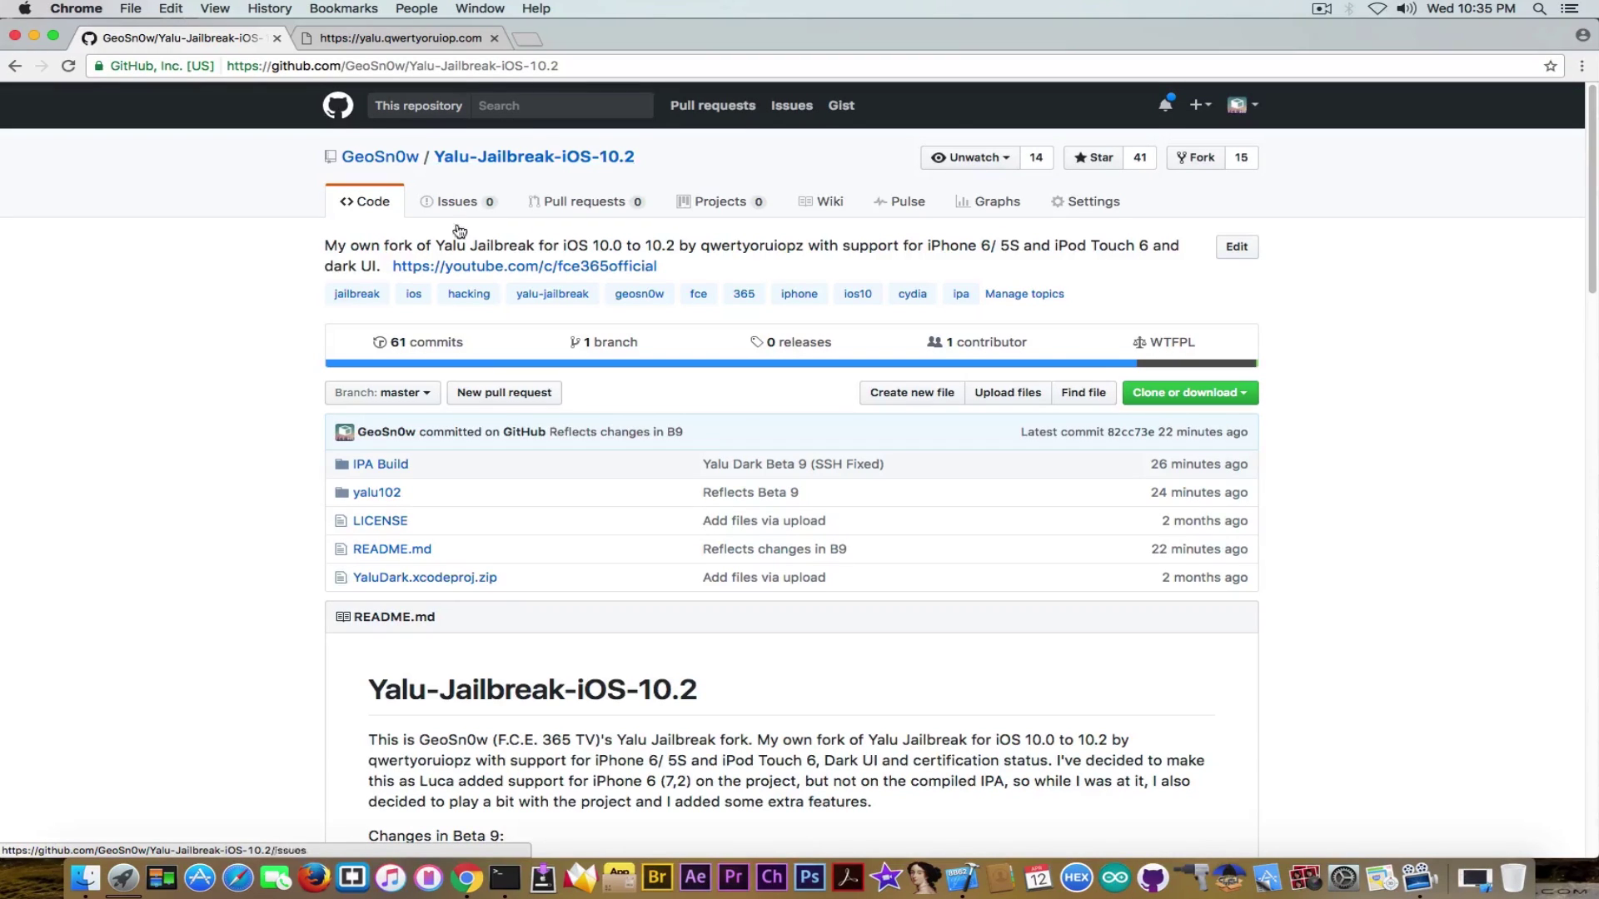
{"action": "left_click", "coordinate": [393, 469]}
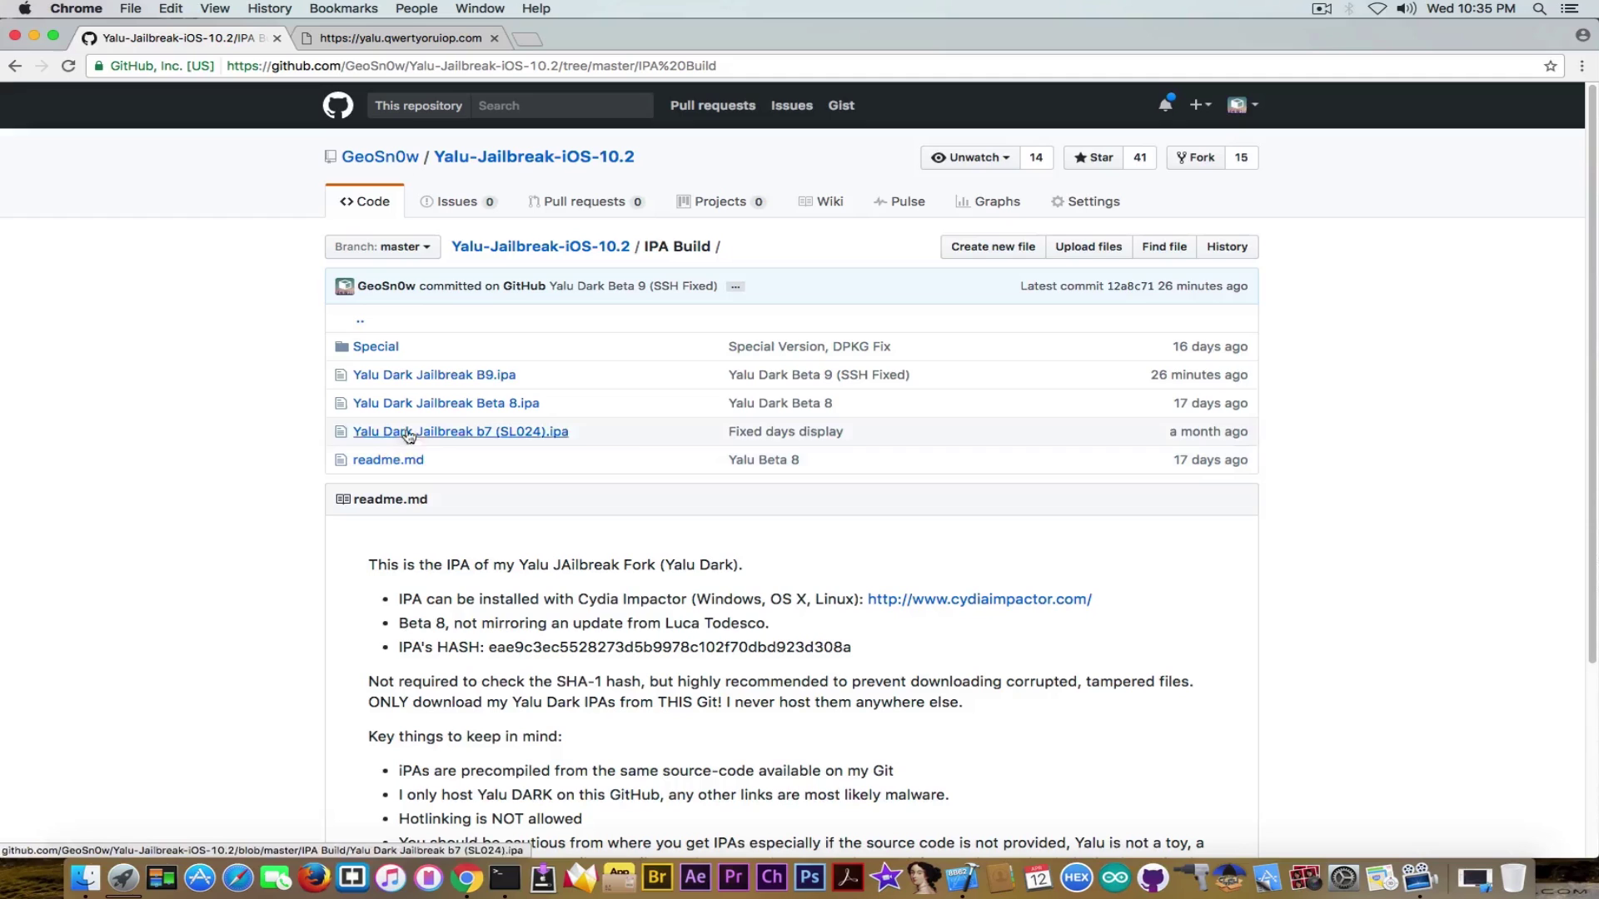
{"action": "left_click", "coordinate": [15, 70]}
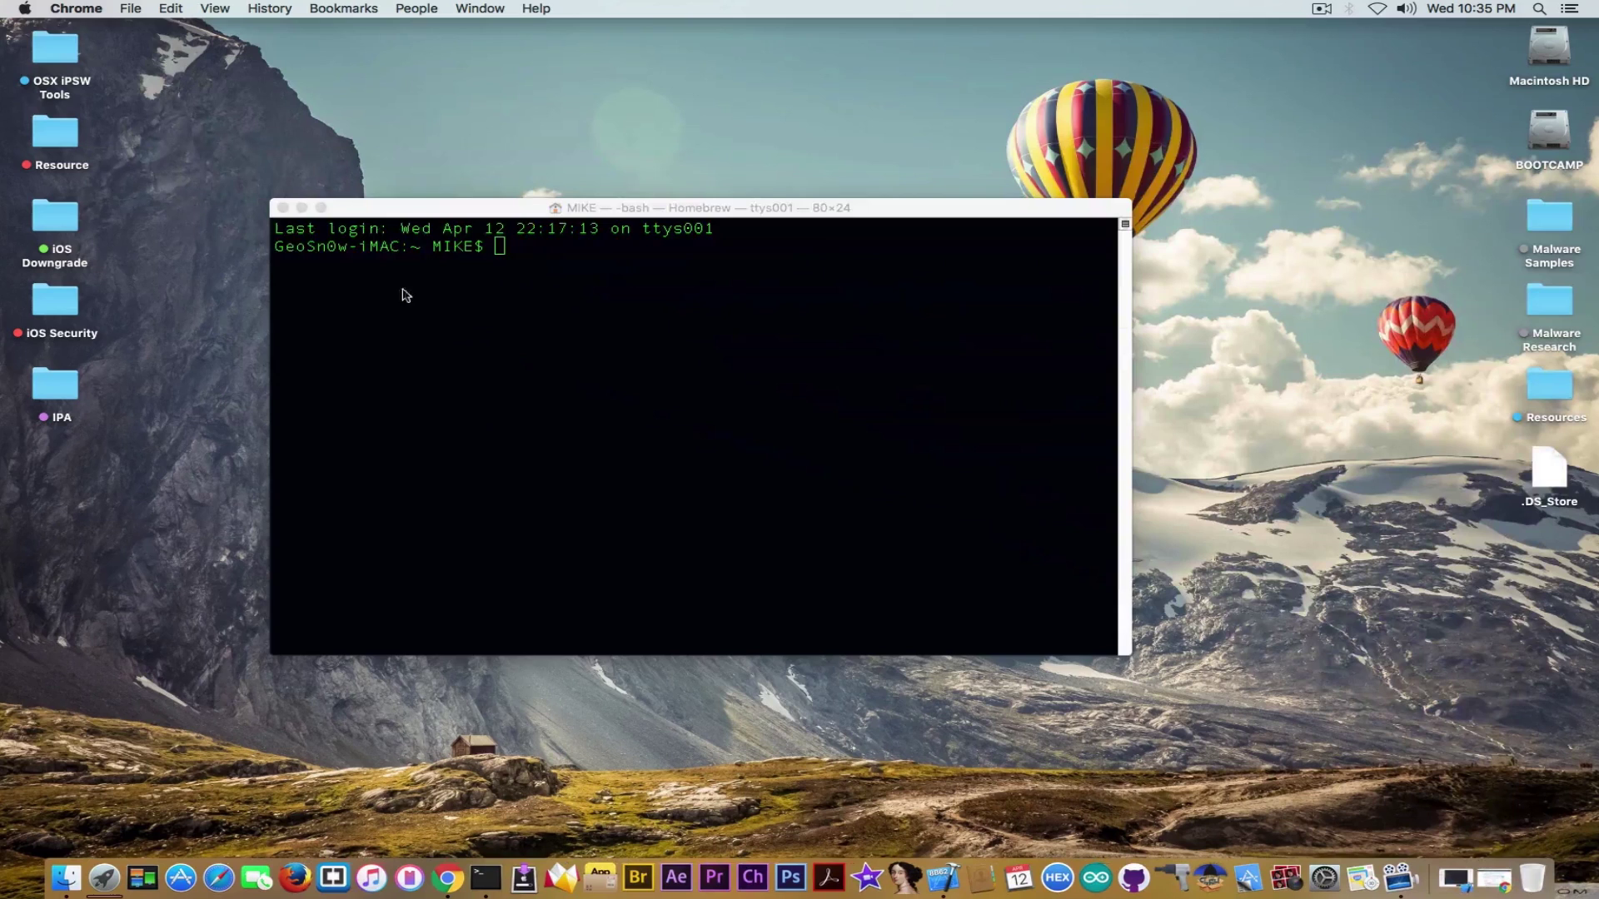
Step: Launch iPhoneTunnel from the second Launchpad page
{"action": "left_click", "coordinate": [572, 381]}
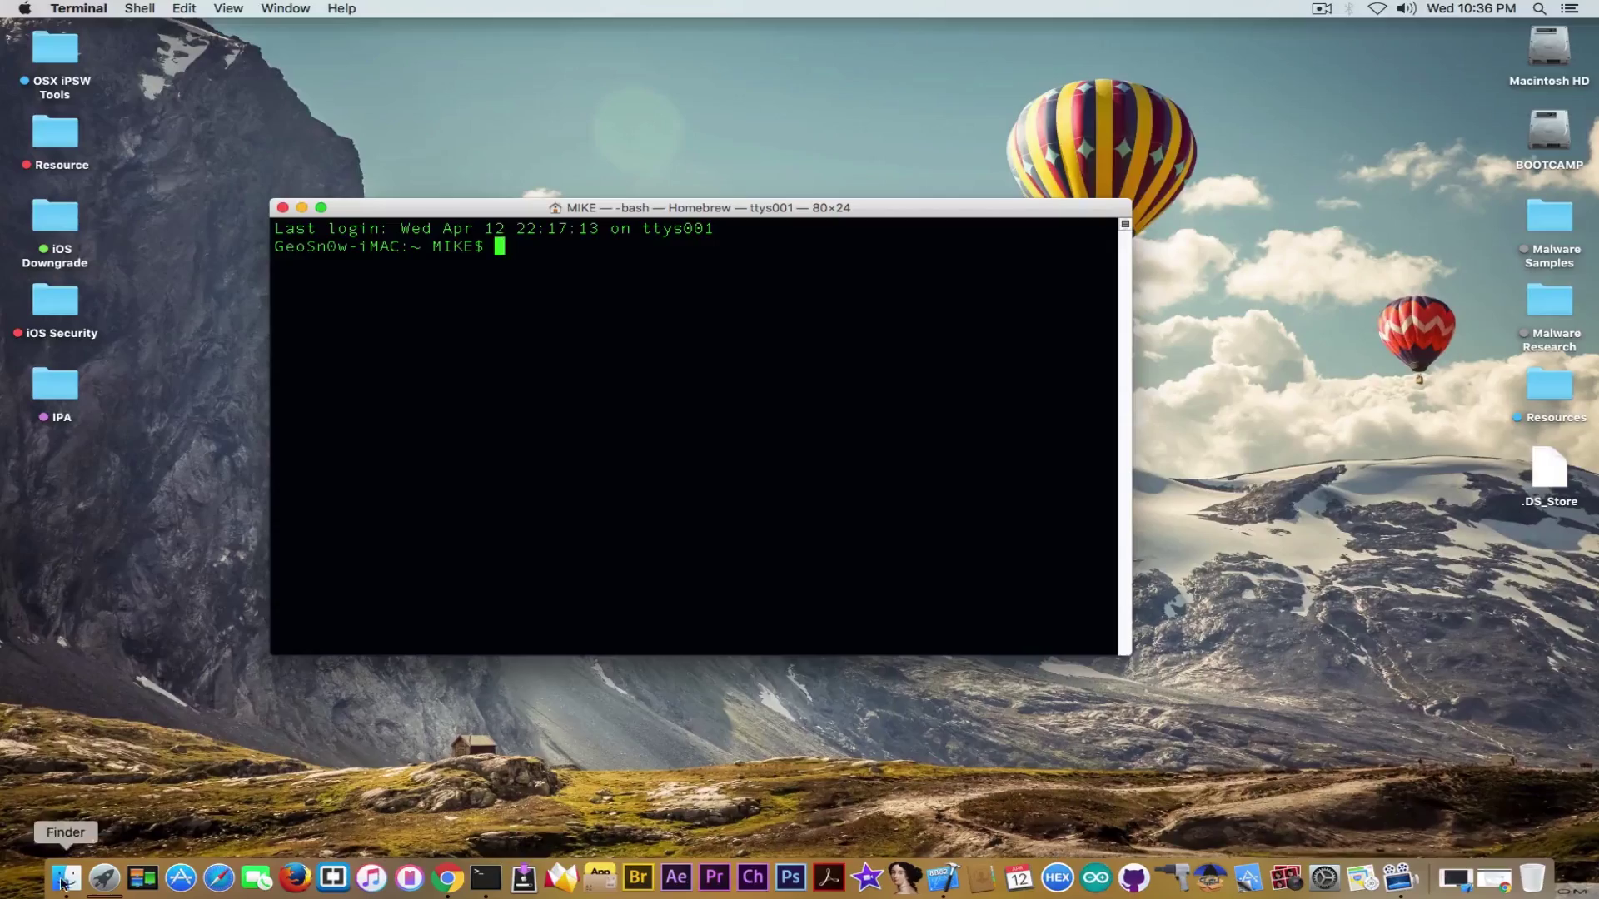
{"action": "left_click", "coordinate": [104, 879]}
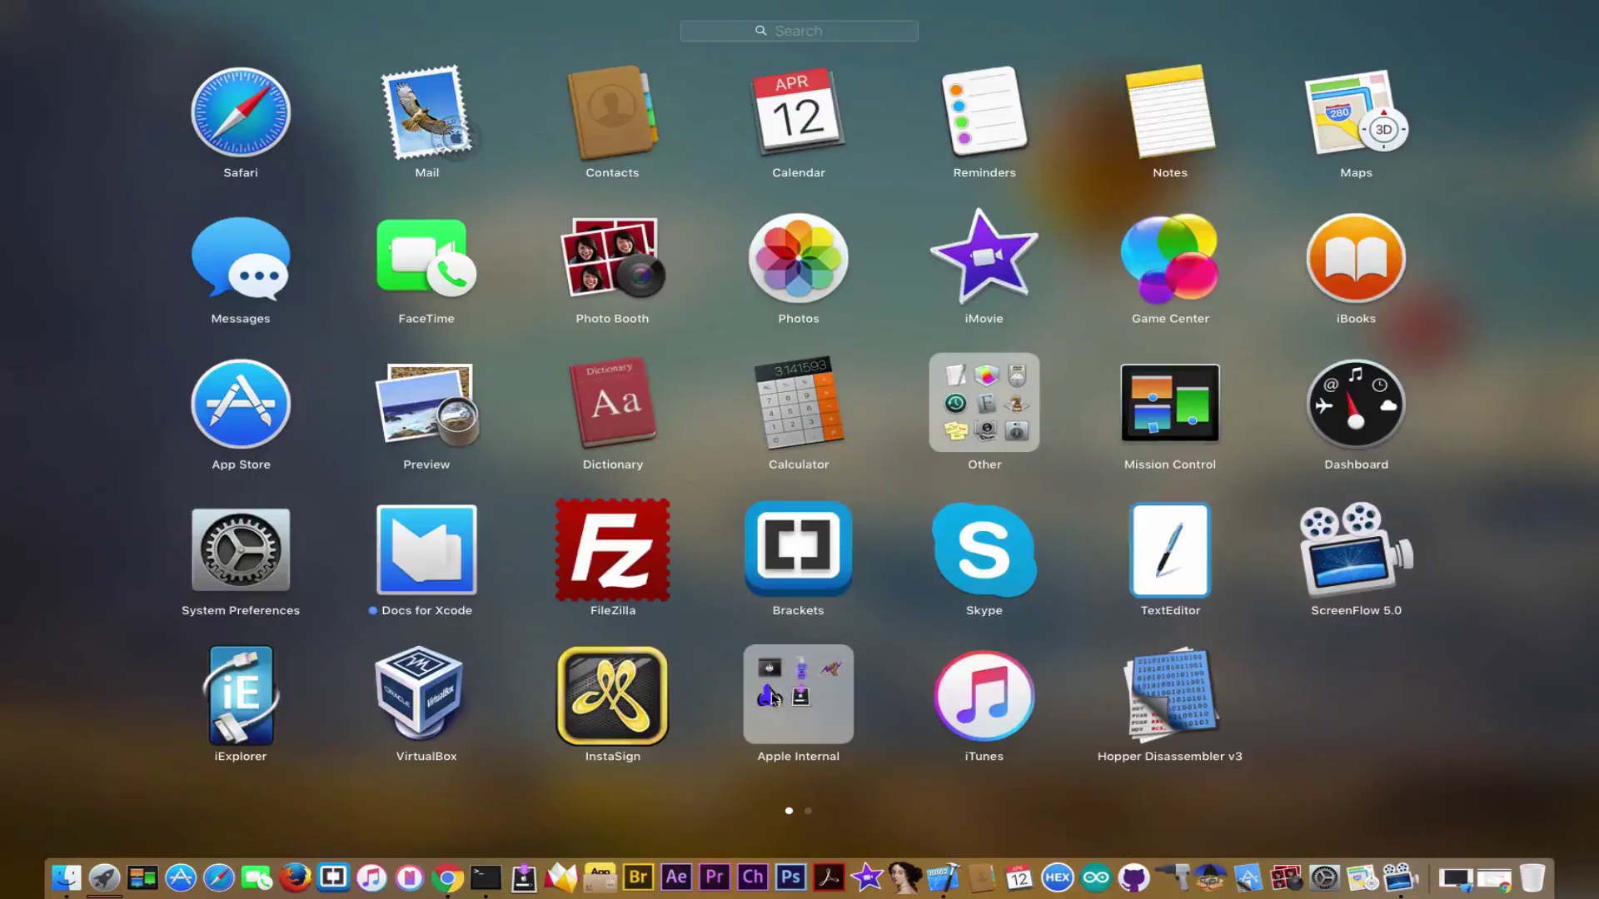
{"action": "left_click_drag", "start_coordinate": [1442, 616], "coordinate": [474, 642]}
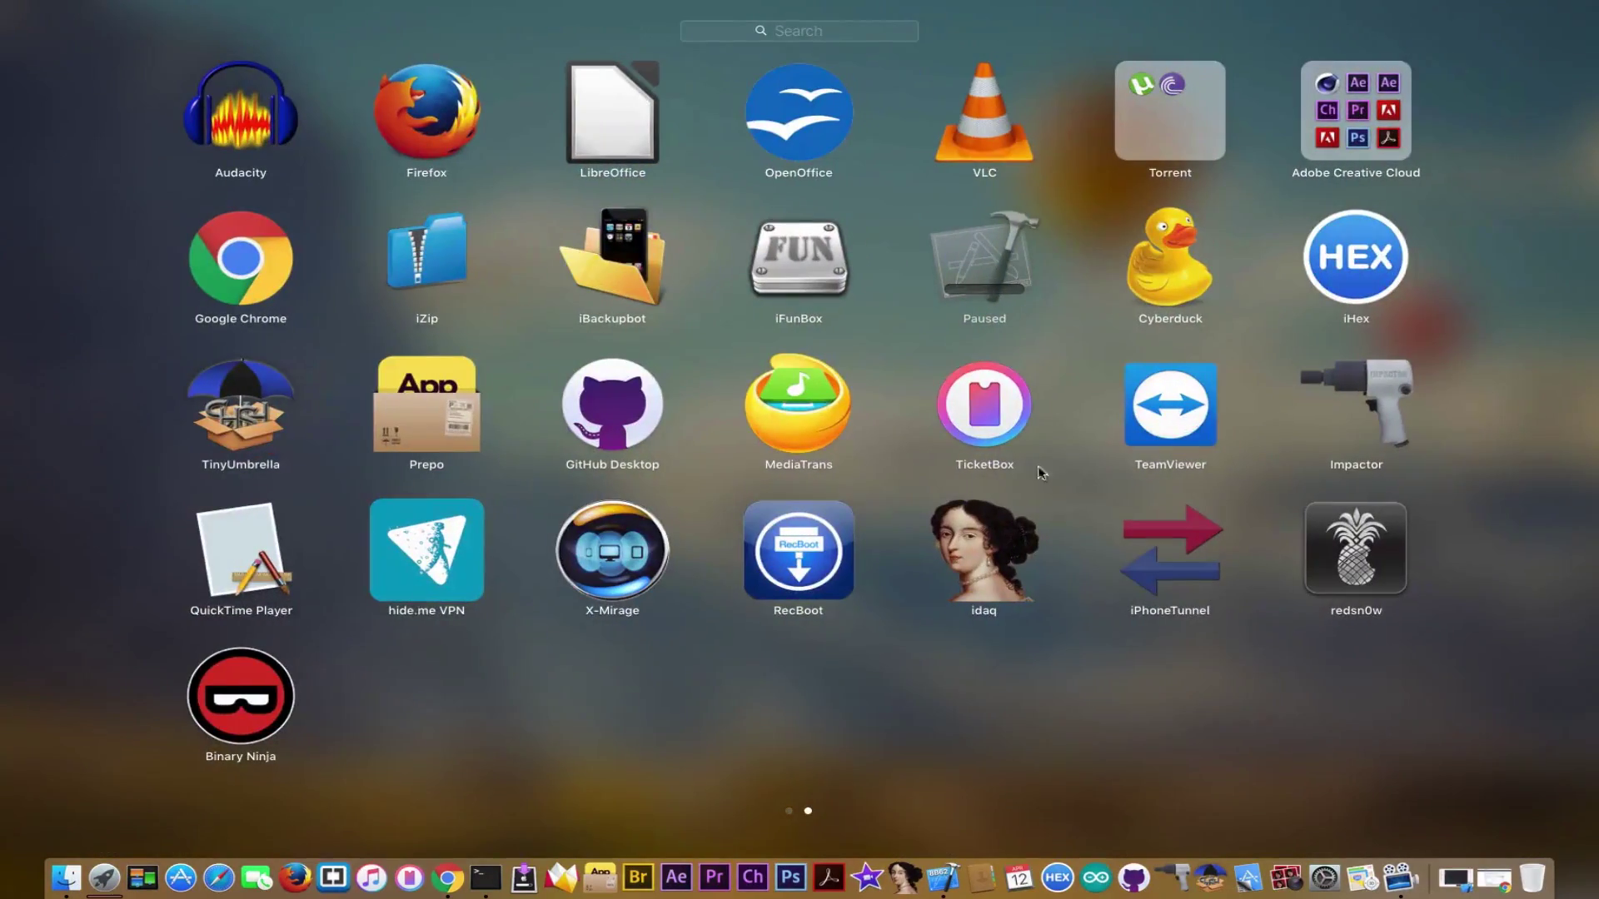
{"action": "left_click", "coordinate": [1126, 553]}
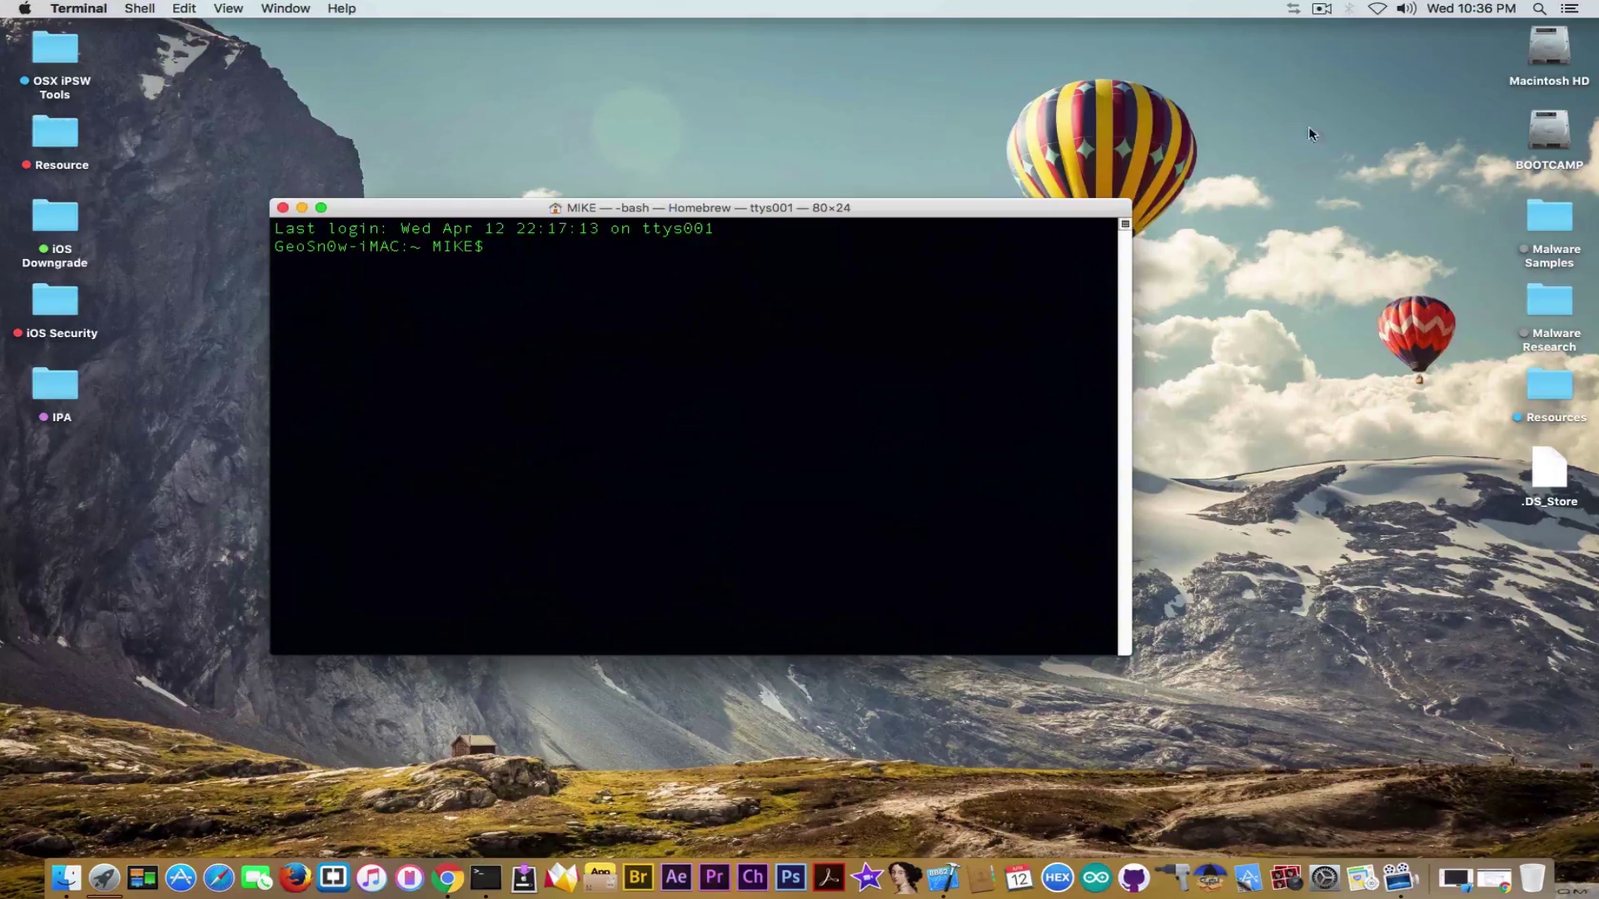
Step: Start a root SSH session to the iPhone from iPhoneTunnel's Tools > SSH (root)
{"action": "left_click", "coordinate": [1293, 8]}
{"action": "left_click", "coordinate": [1304, 48]}
{"action": "left_click", "coordinate": [1293, 9]}
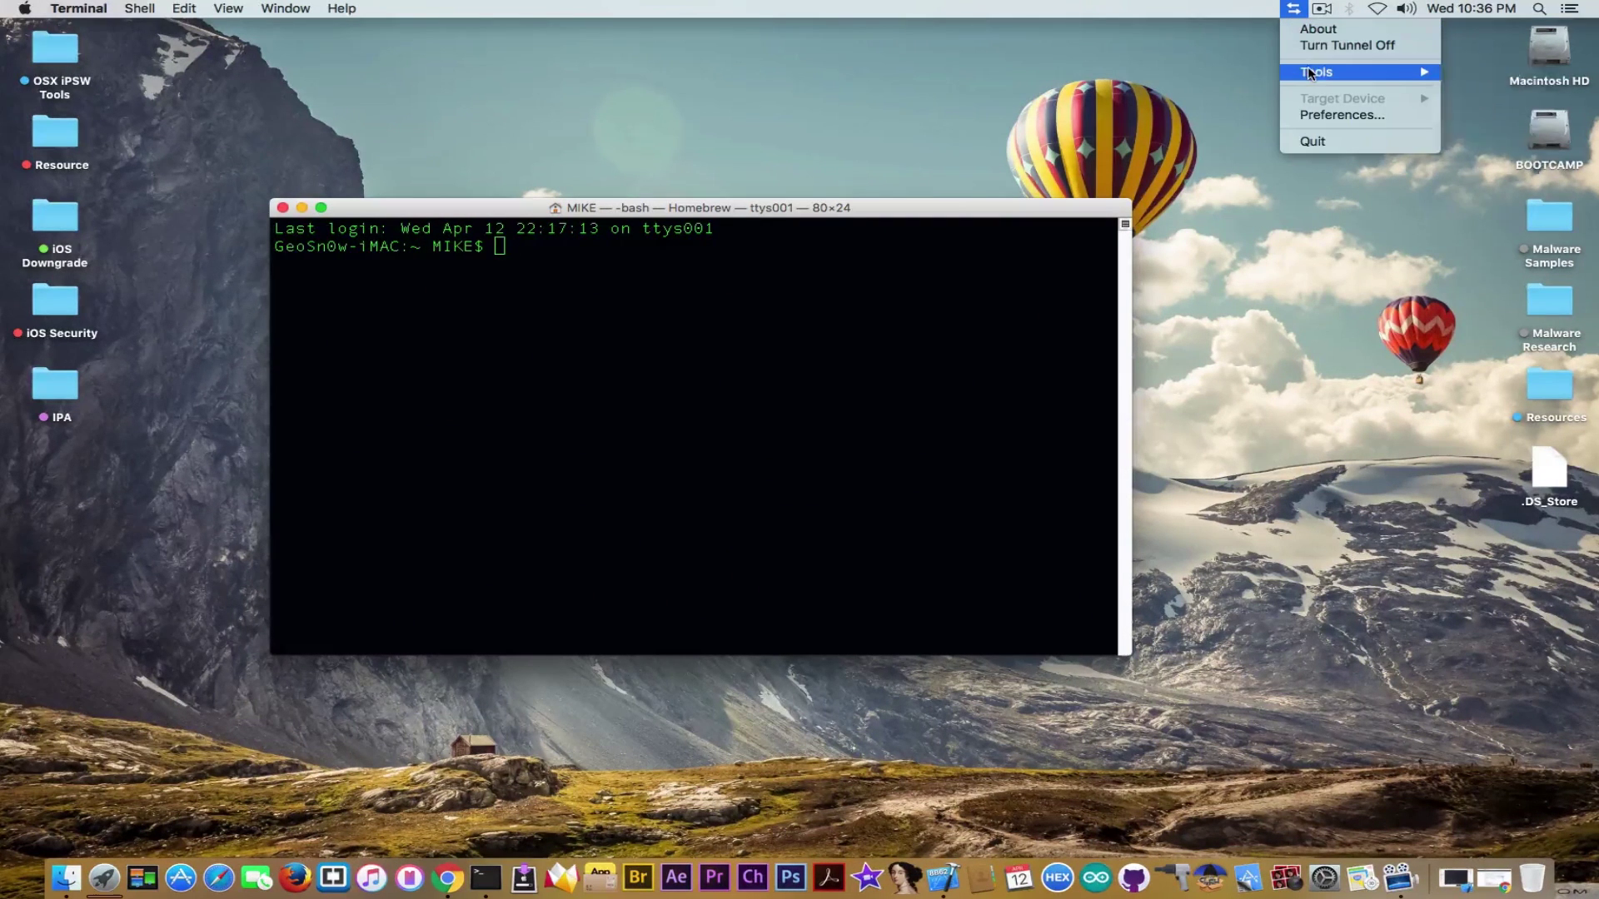
{"action": "mouse_move", "coordinate": [1309, 73]}
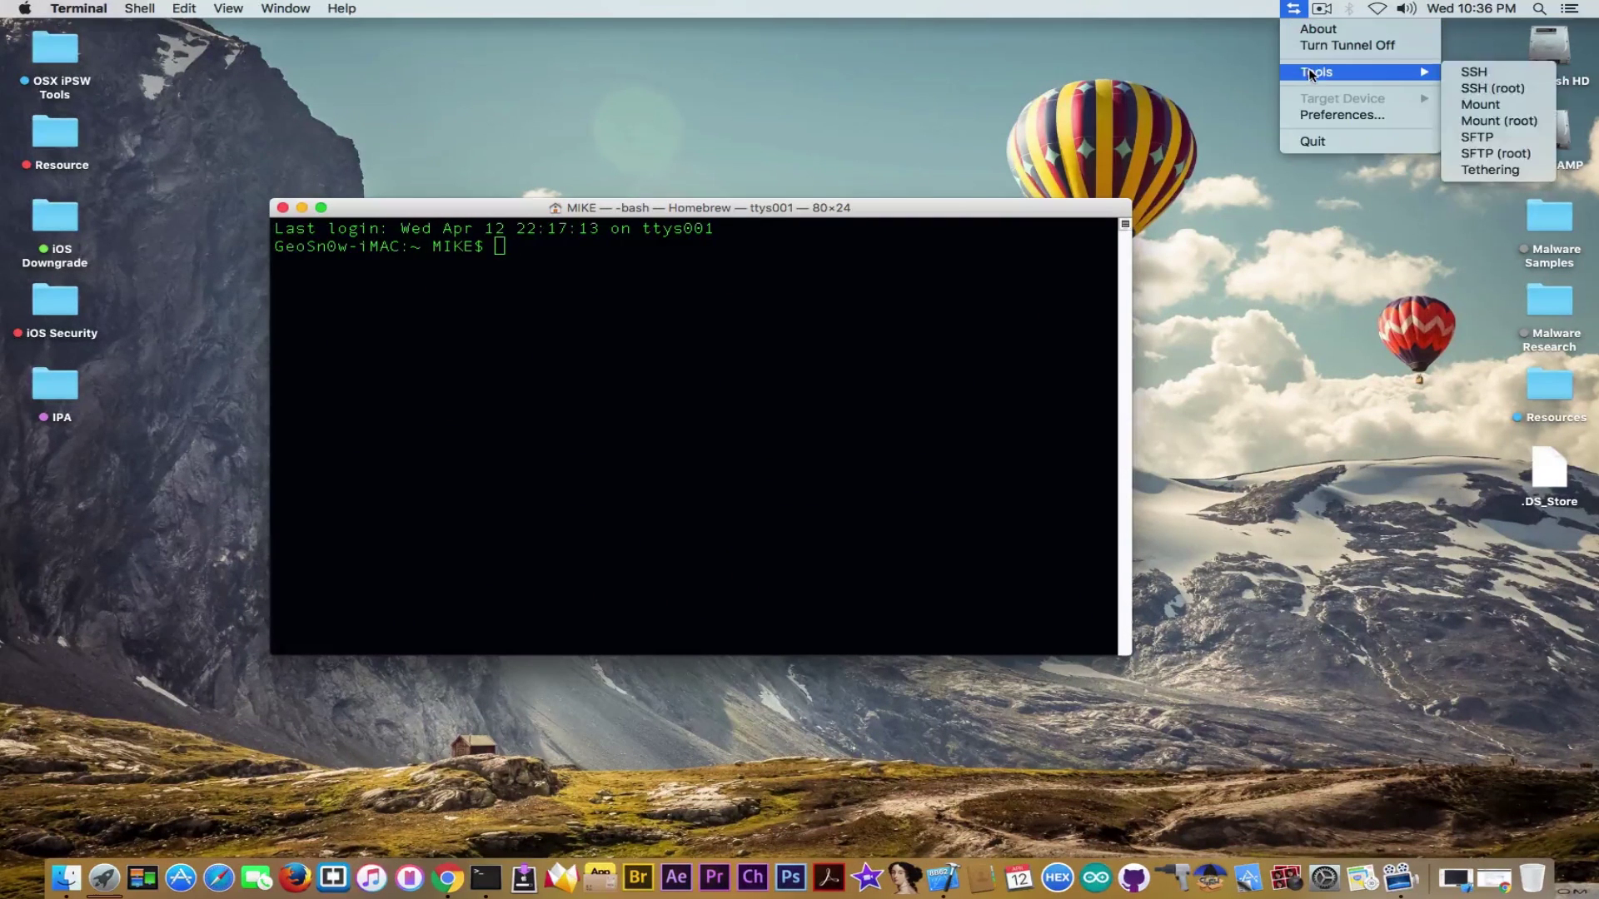
{"action": "left_click", "coordinate": [1485, 87]}
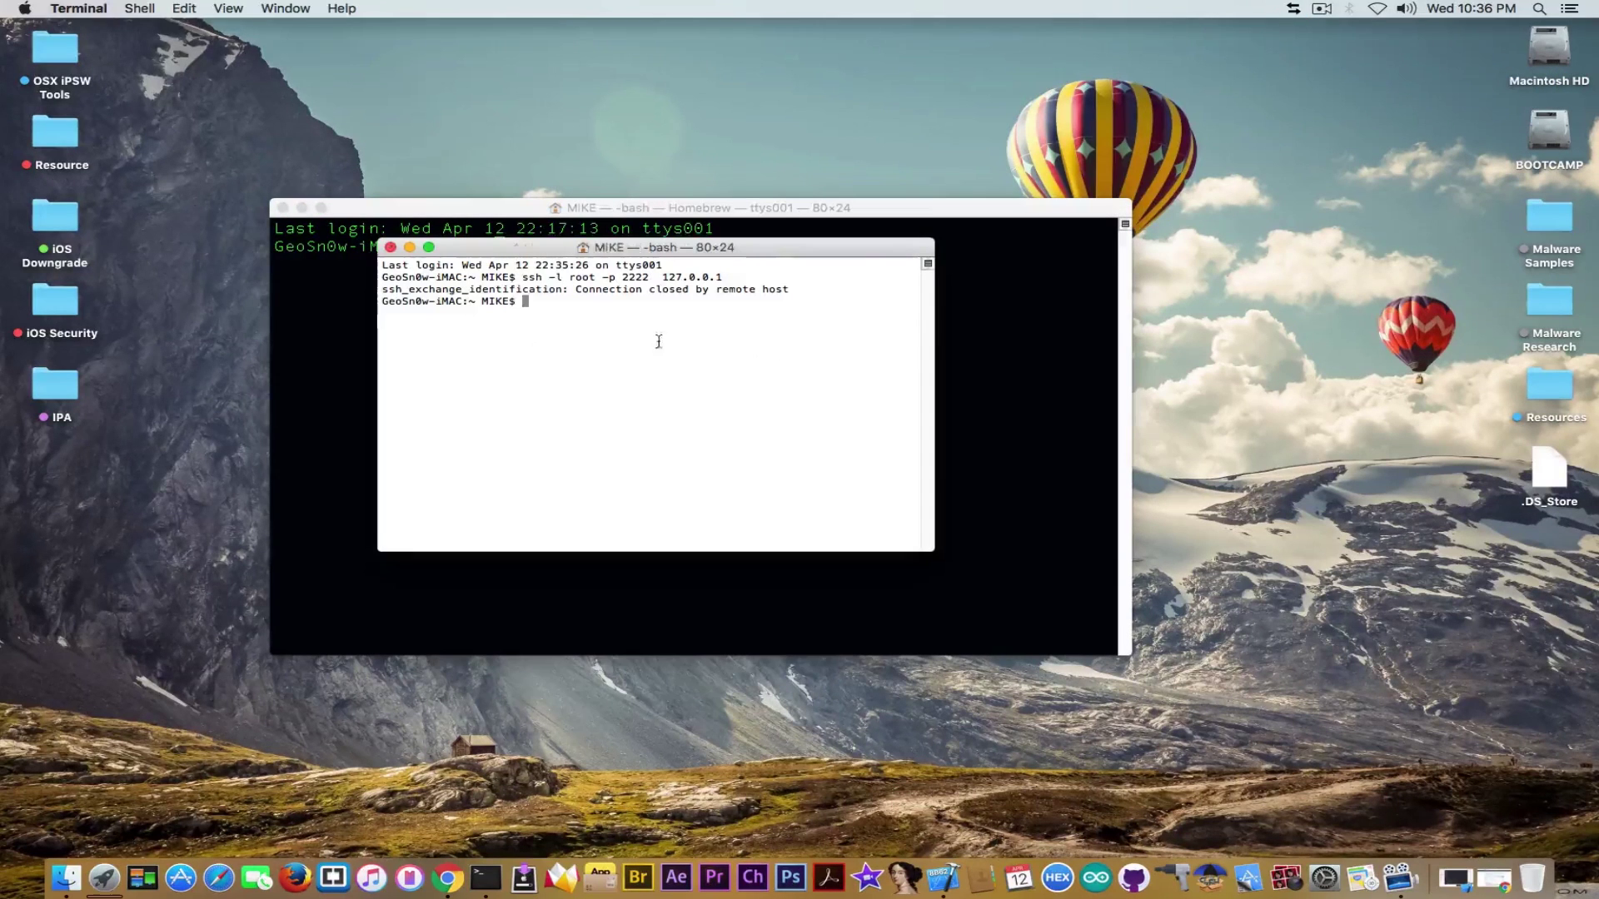
Step: Read the 'Connection closed by remote host' error and close both Terminal windows
{"action": "left_click_drag", "start_coordinate": [574, 290], "coordinate": [789, 290]}
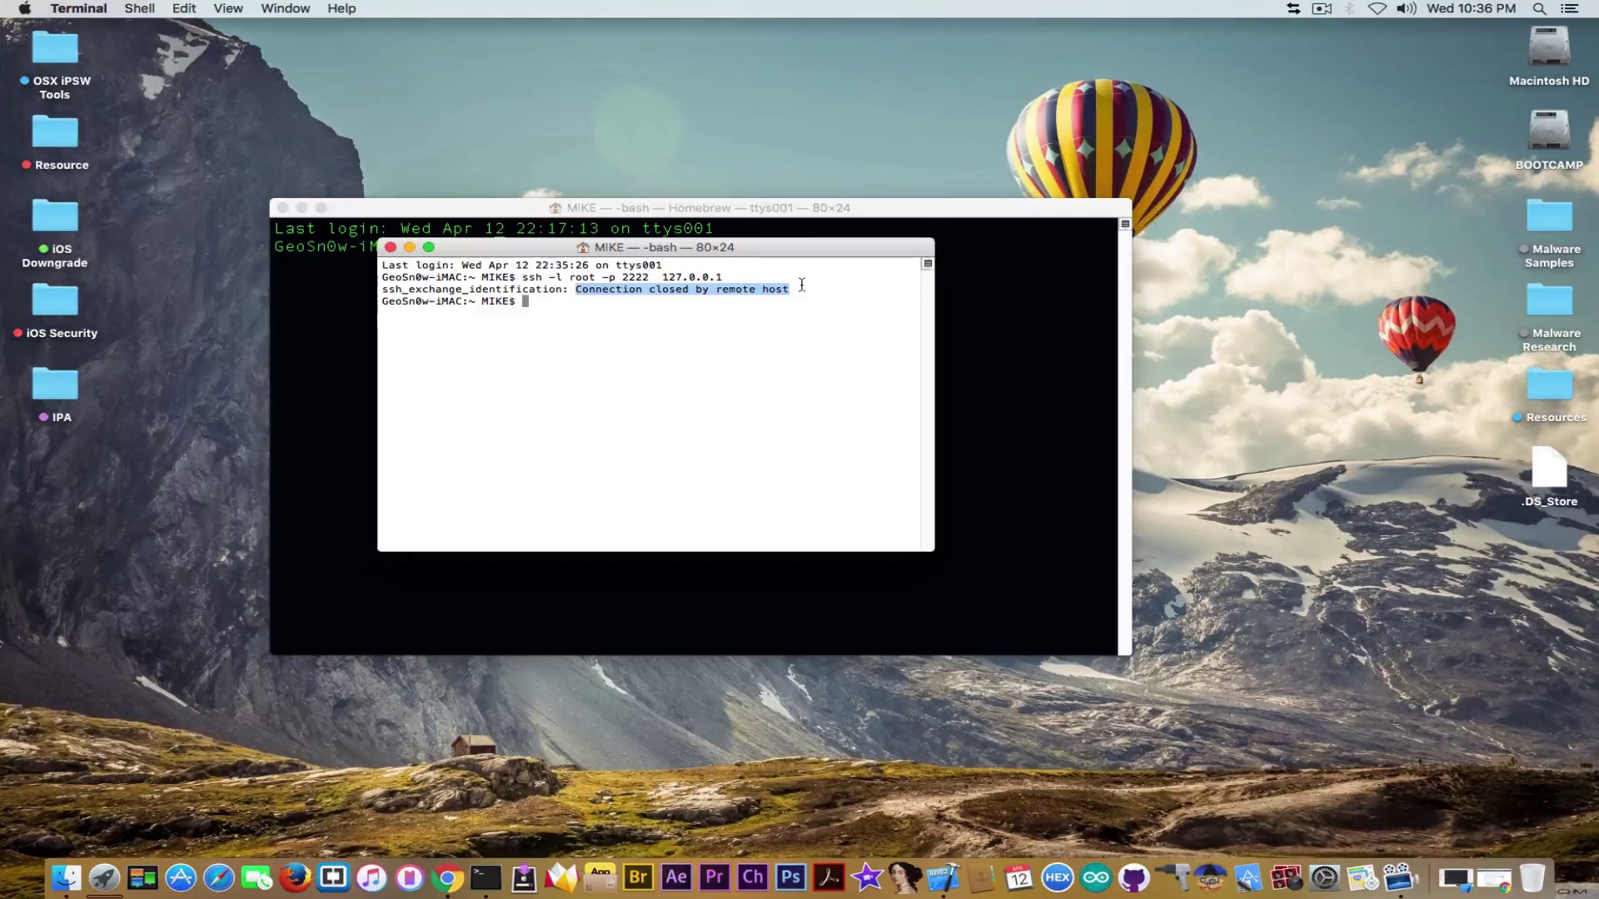
{"action": "left_click", "coordinate": [405, 291]}
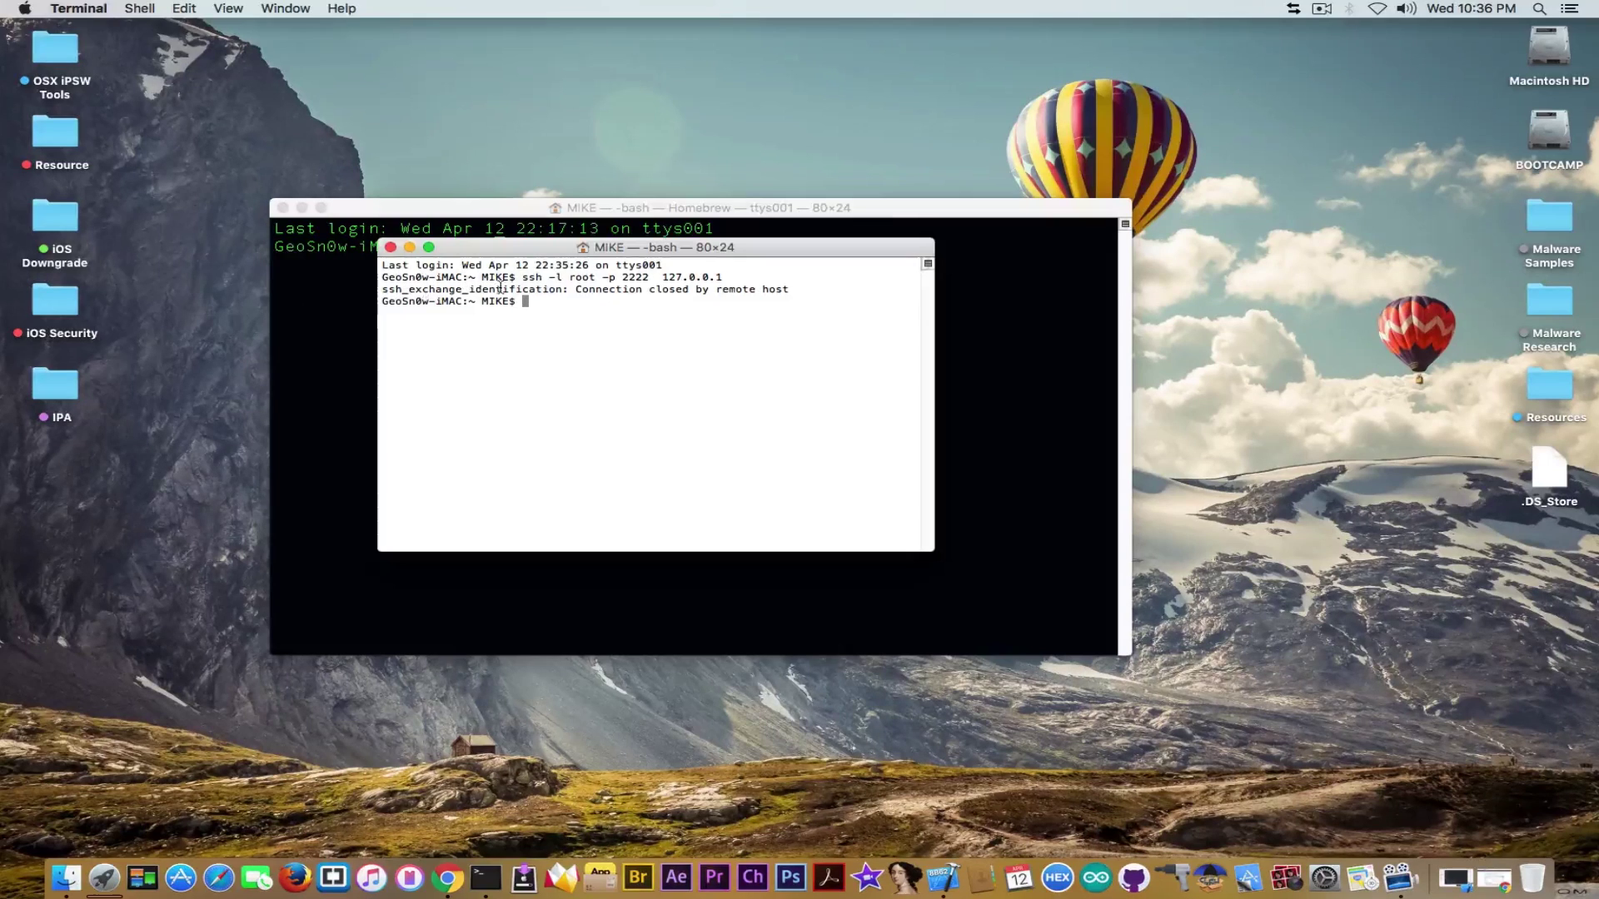
{"action": "left_click", "coordinate": [390, 247]}
{"action": "left_click", "coordinate": [283, 208]}
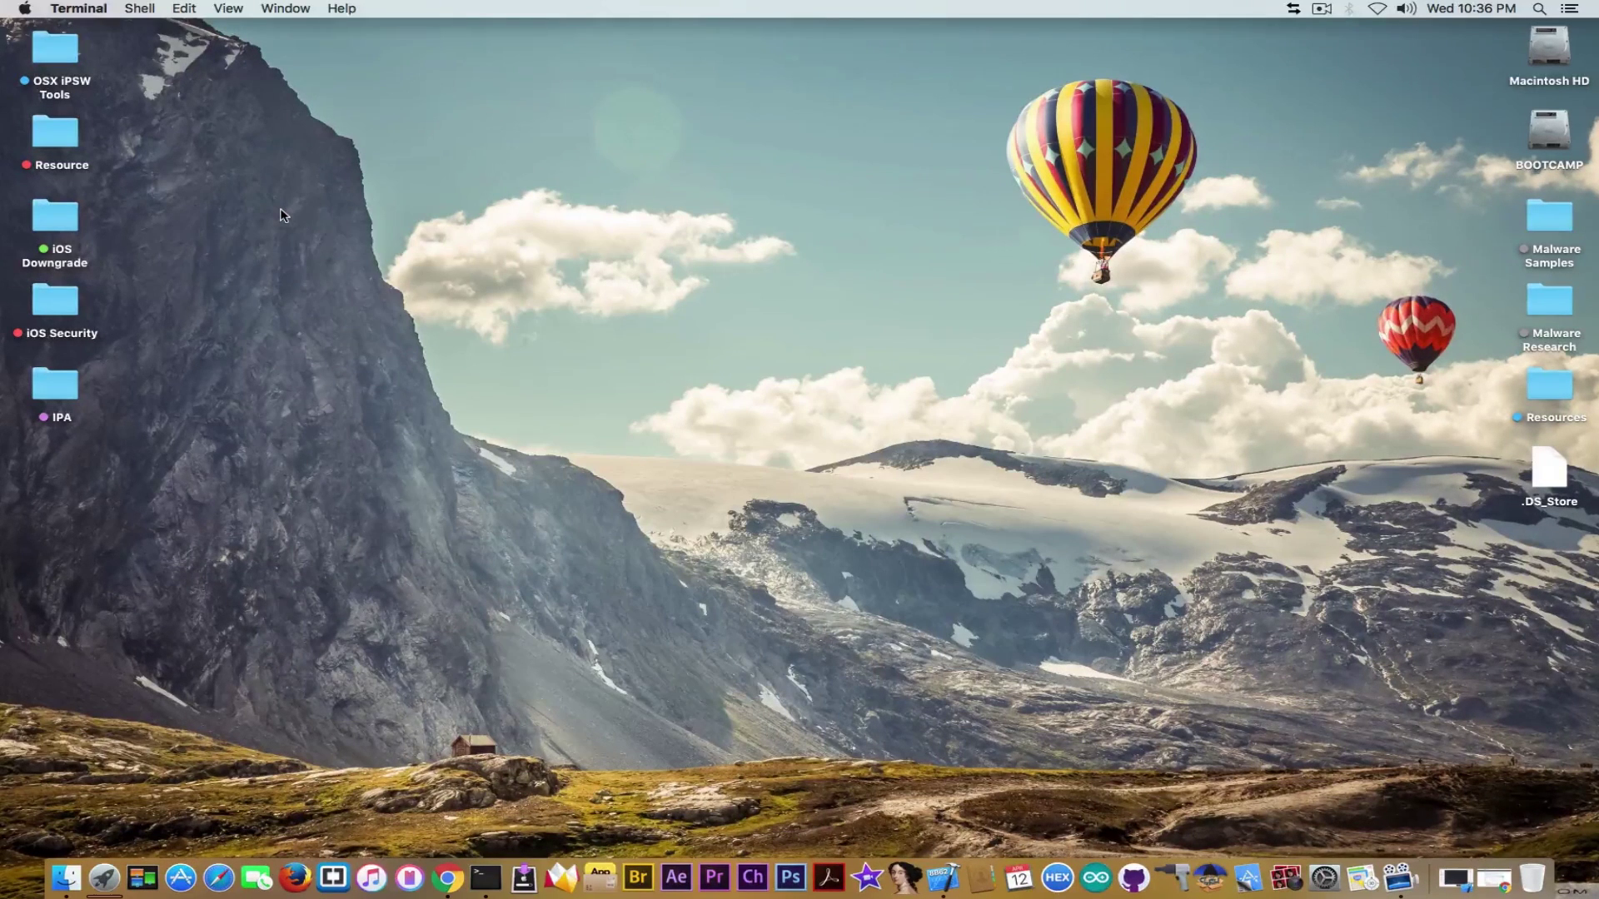
Step: Quit Terminal and move Yalu Dark Jailbreak B9.ipa from the IPA folder onto the desktop
{"action": "right_click", "coordinate": [483, 876]}
{"action": "left_click", "coordinate": [494, 827]}
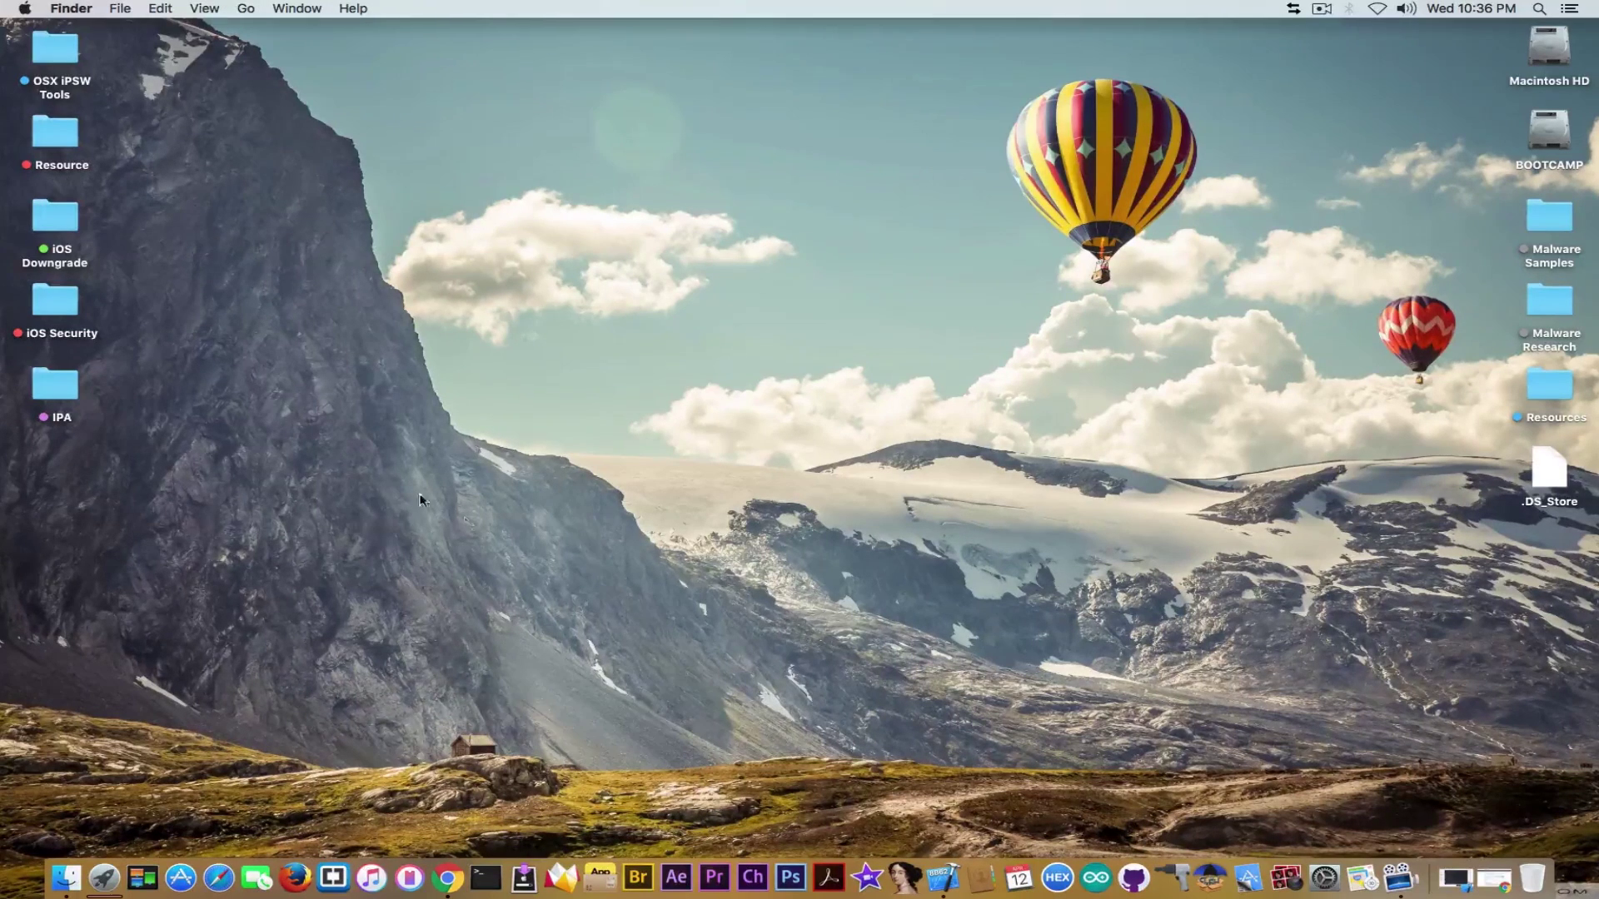
{"action": "left_click", "coordinate": [56, 397]}
{"action": "double_click", "coordinate": [56, 397]}
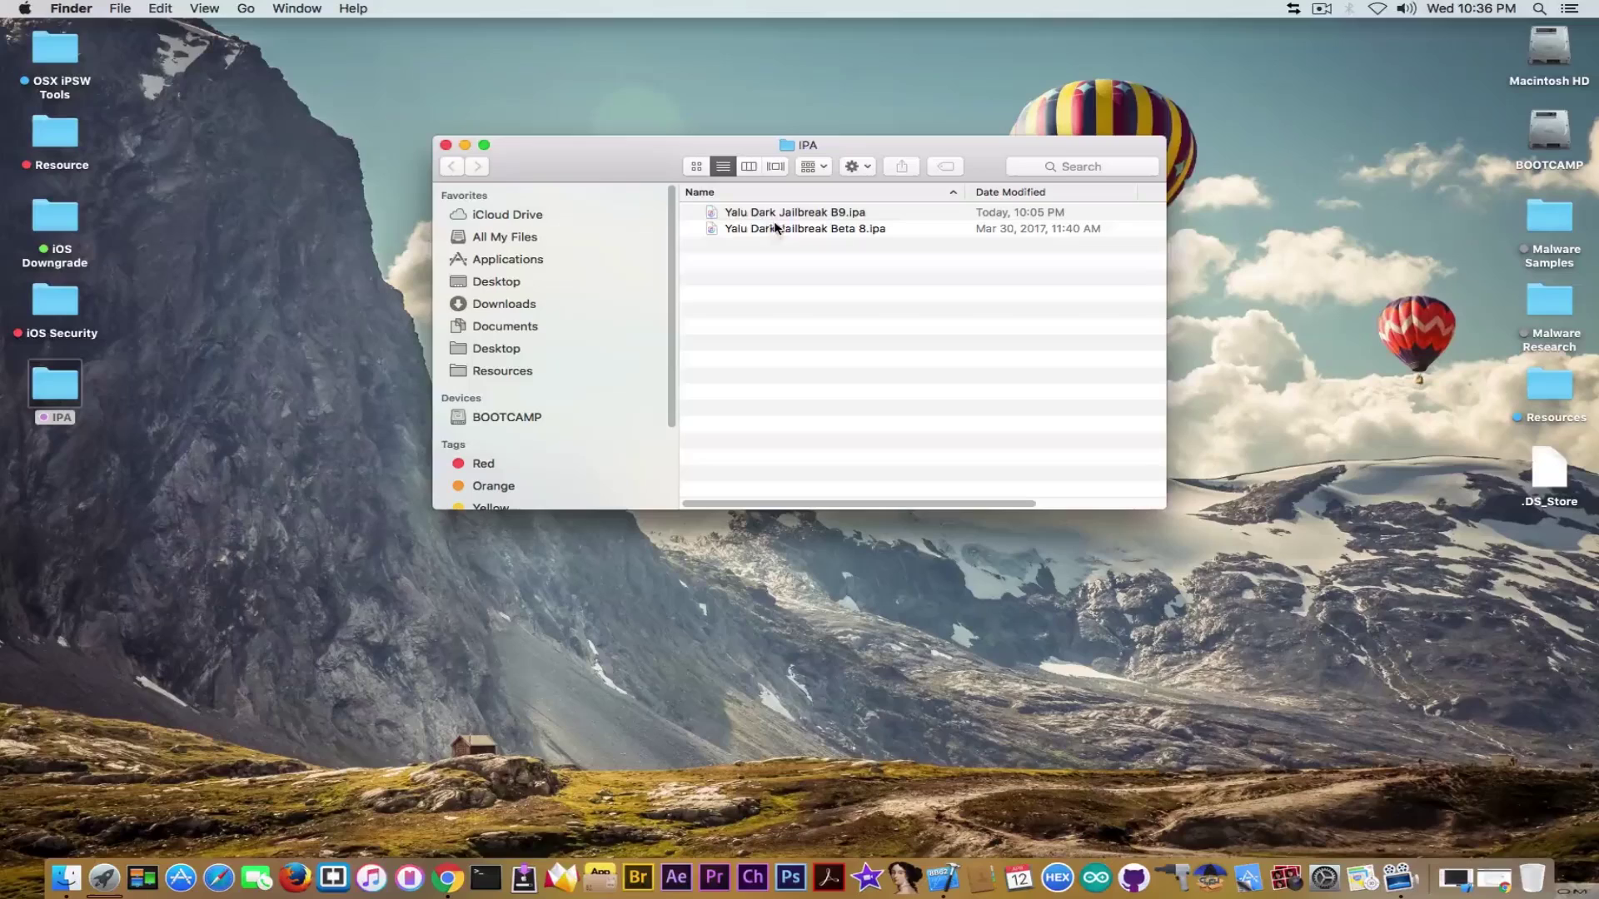
{"action": "left_click_drag", "start_coordinate": [747, 214], "coordinate": [673, 670]}
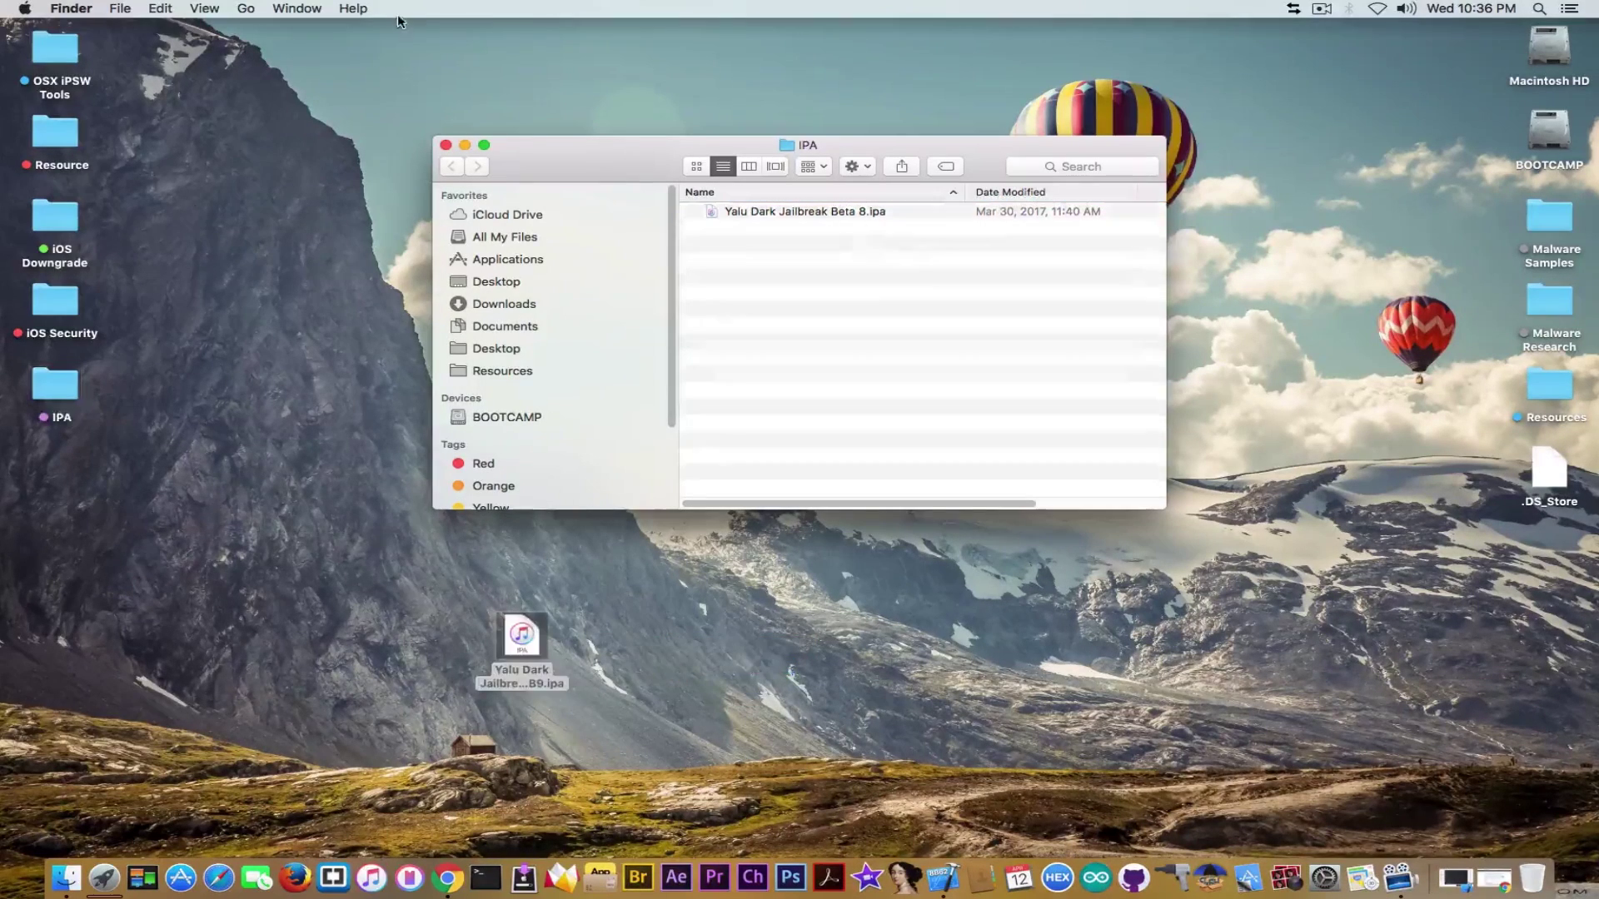
{"action": "left_click", "coordinate": [446, 145]}
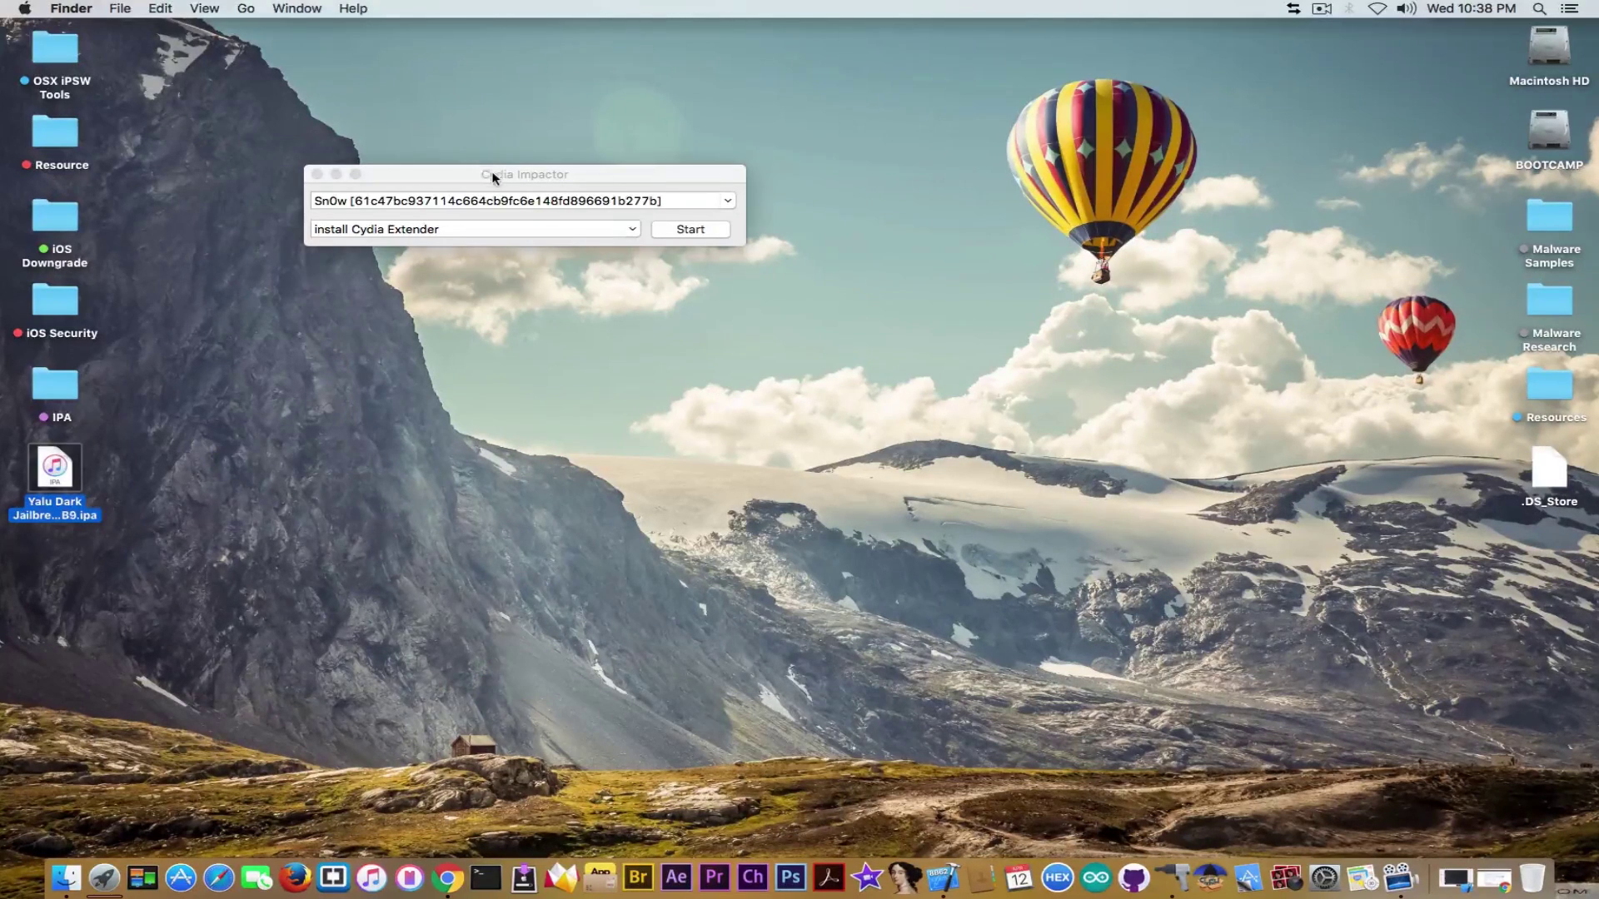
{"action": "left_click", "coordinate": [490, 173]}
{"action": "left_click_drag", "start_coordinate": [508, 166], "coordinate": [550, 150]}
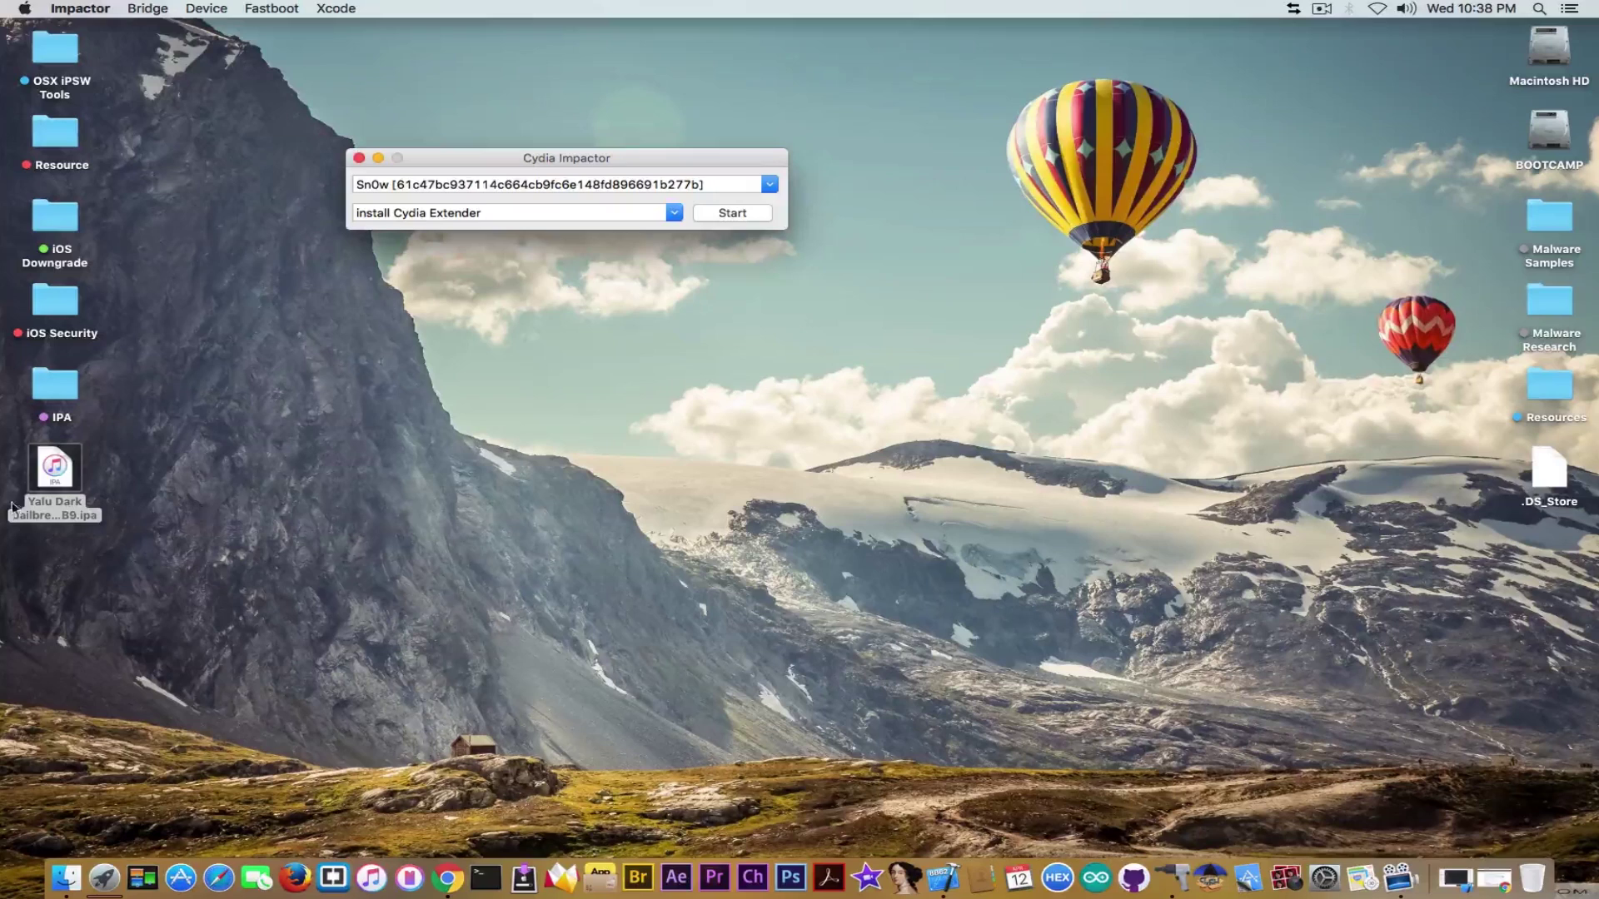
{"action": "left_click", "coordinate": [359, 159]}
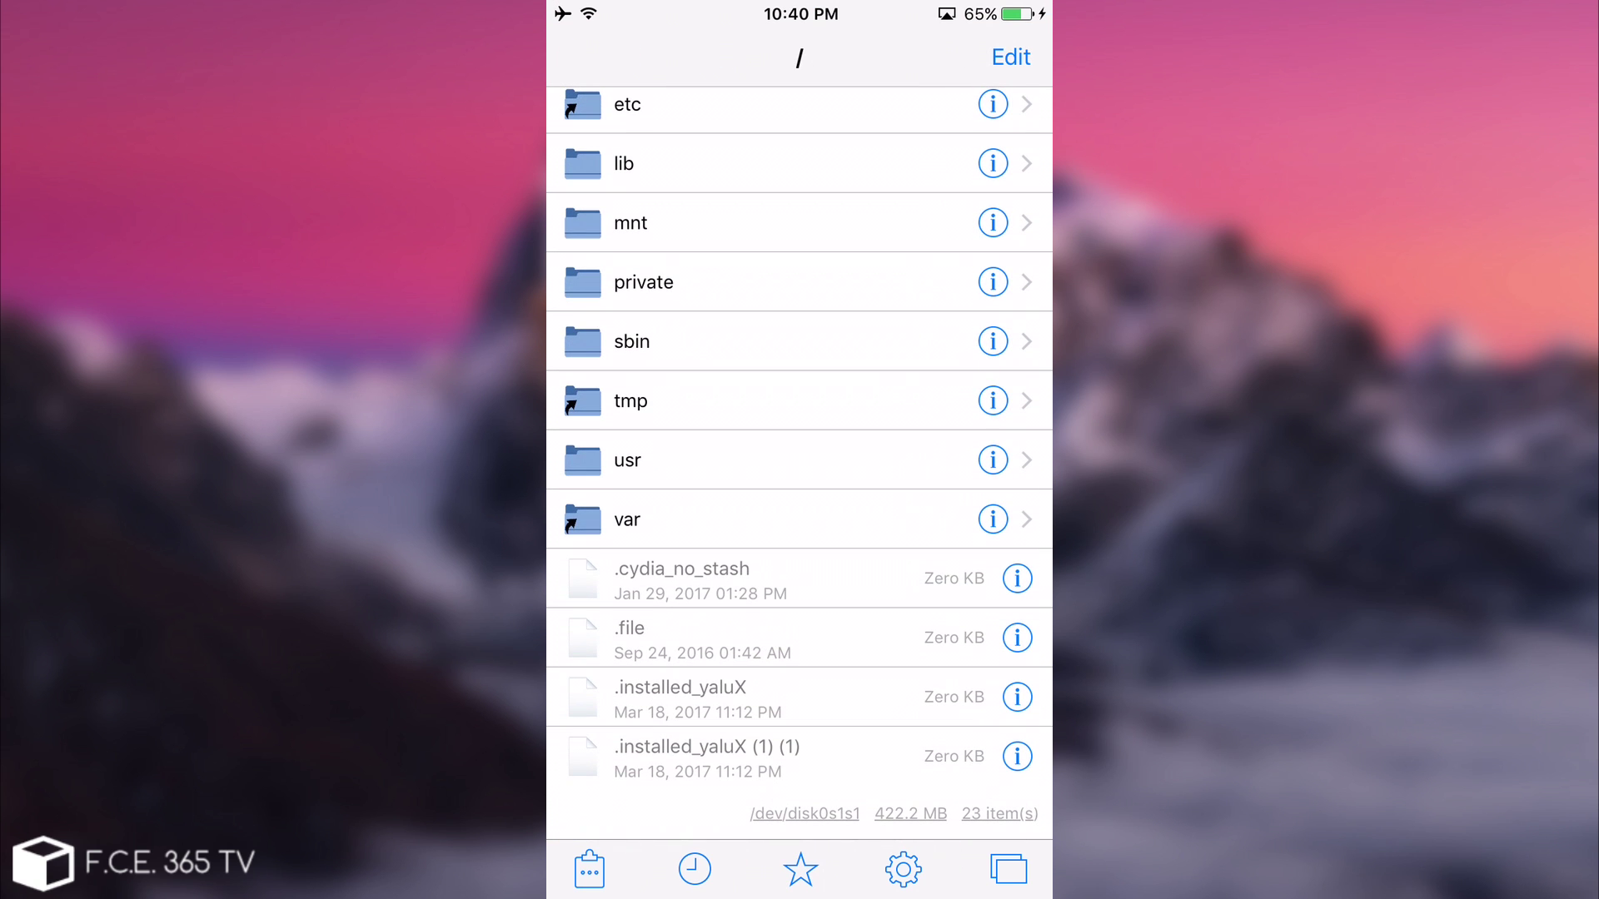
Step: Trash both .installed_yaluX files from Filza's root, leaving 21 items, and return home
{"action": "left_click", "coordinate": [1010, 57]}
{"action": "left_click", "coordinate": [577, 757]}
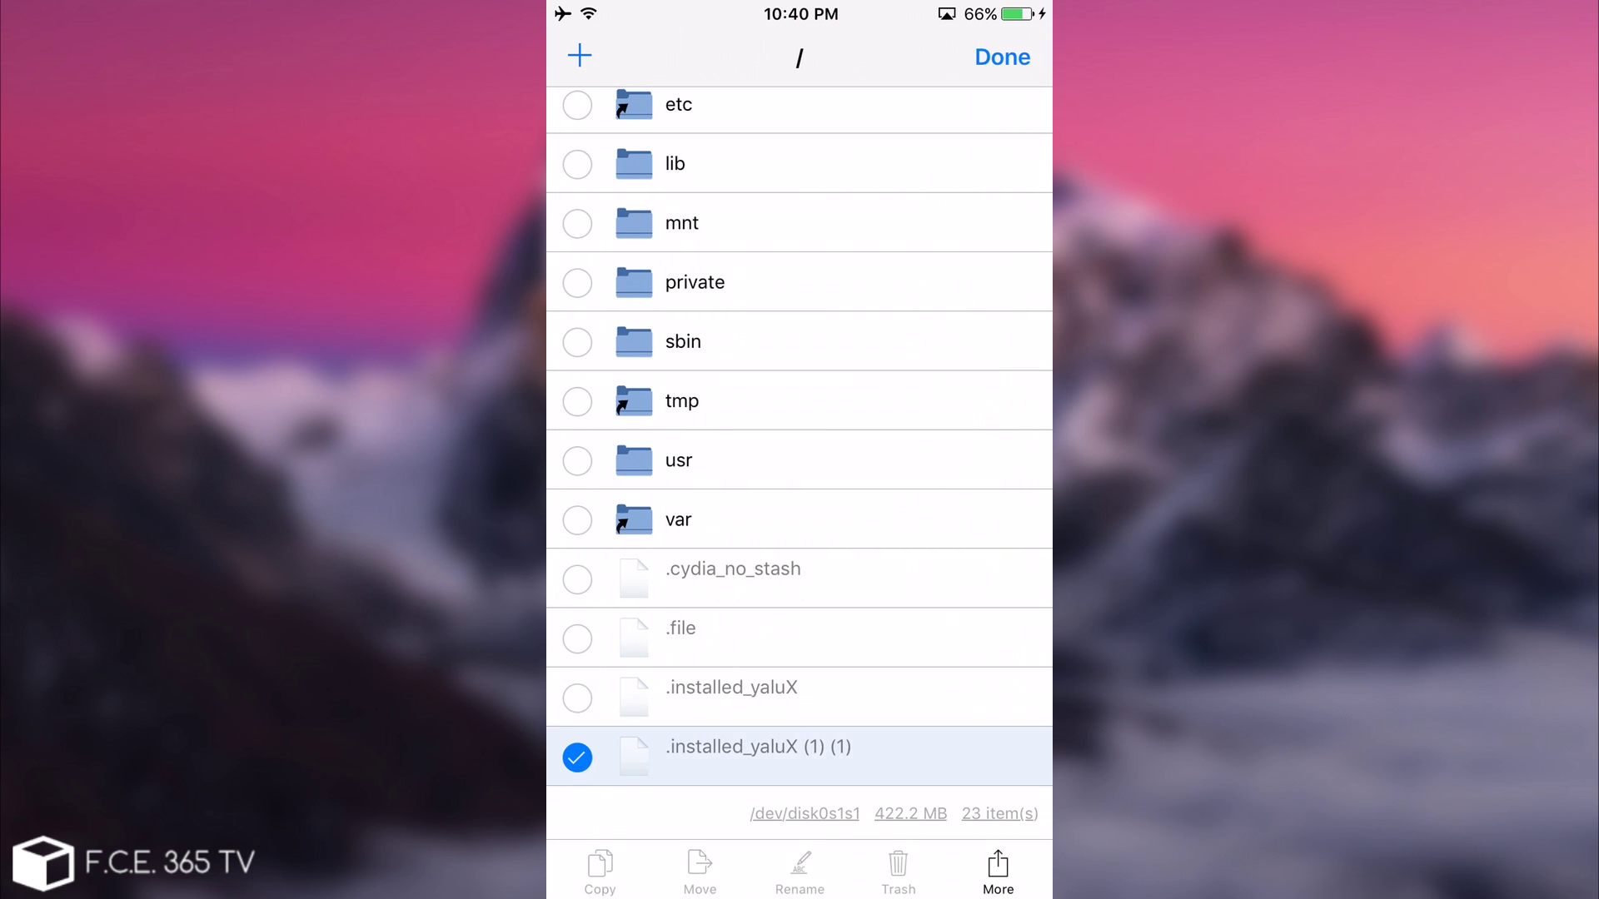
{"action": "left_click", "coordinate": [577, 698]}
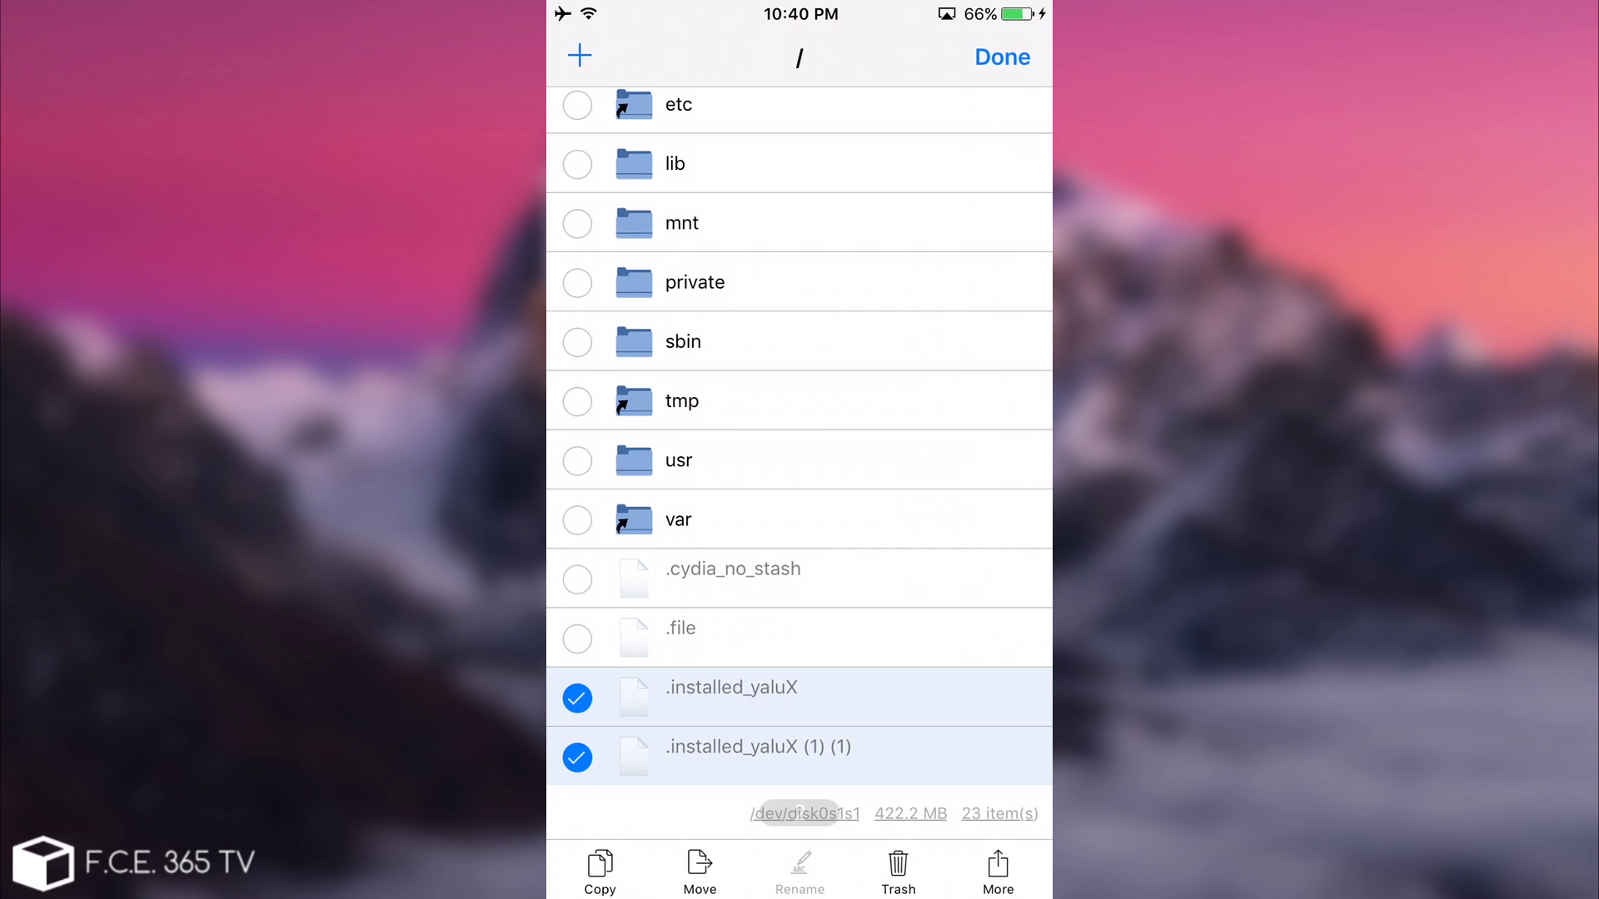
{"action": "left_click", "coordinate": [897, 870]}
{"action": "left_click", "coordinate": [888, 500]}
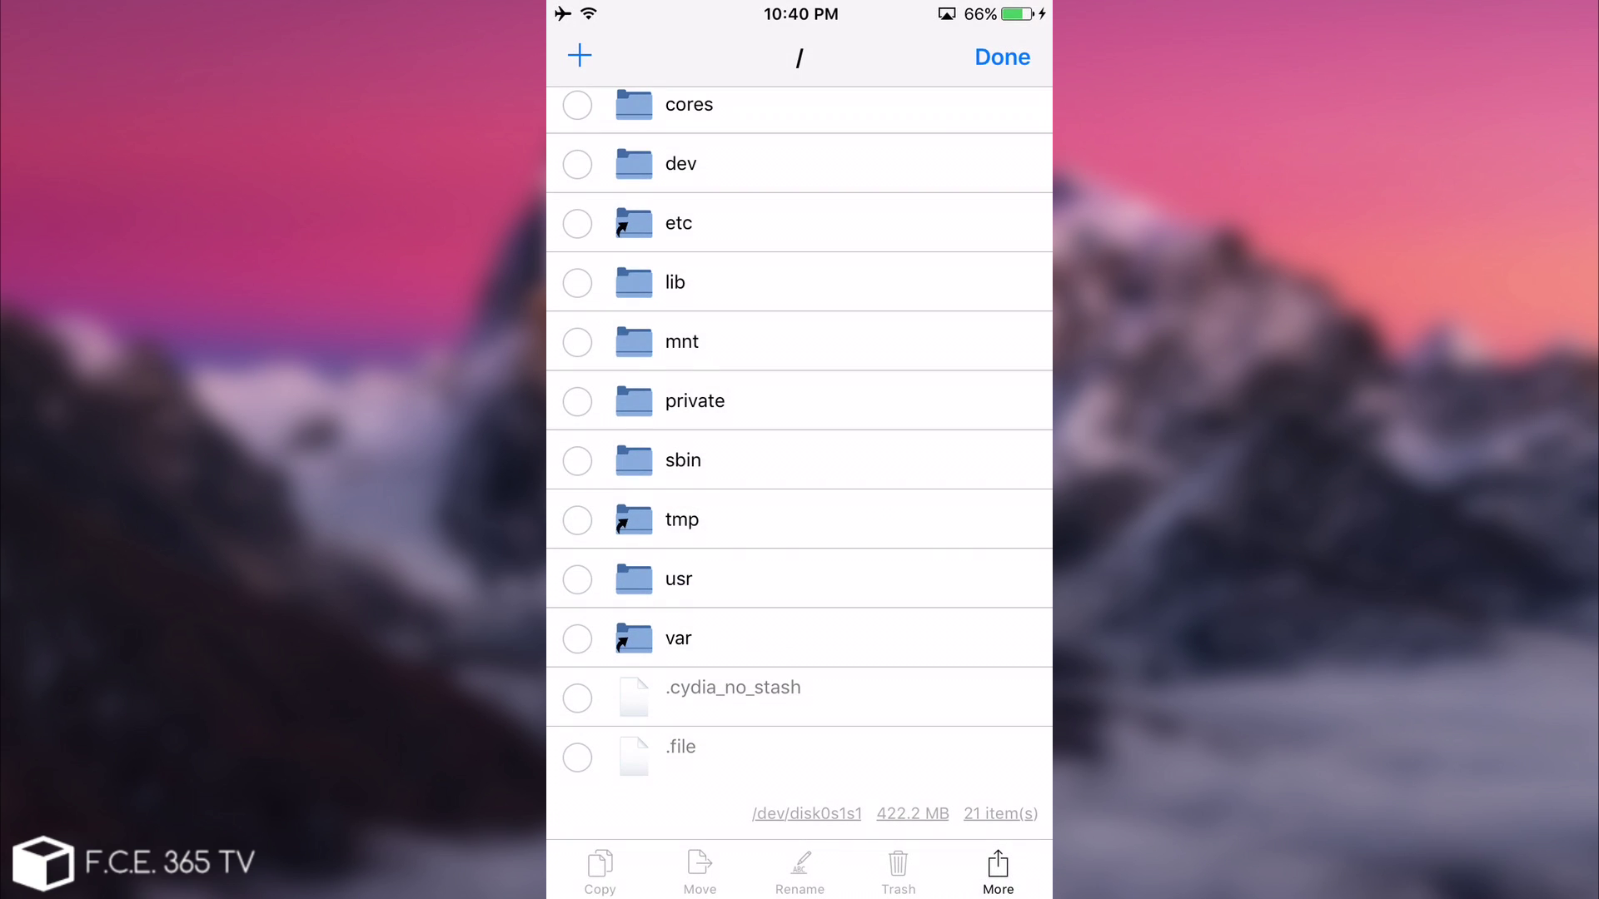
{"action": "key", "text": "super"}
{"action": "key", "text": "super"}
{"action": "key", "text": "super"}
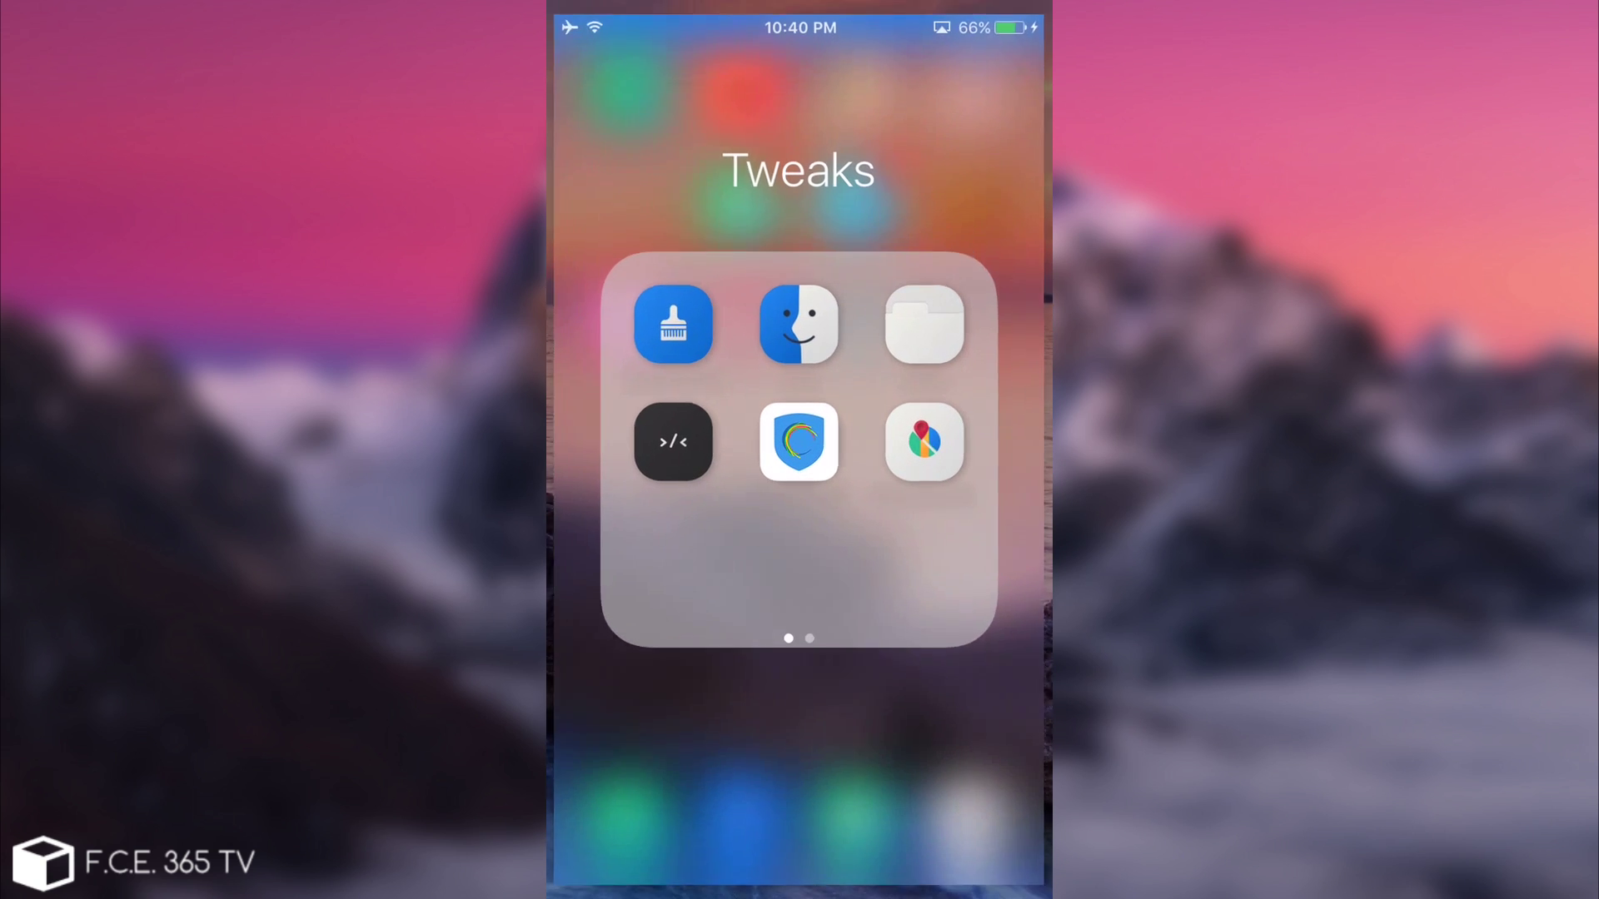
{"action": "key", "text": "super"}
Step: Swipe to Yalu Dark and run it until it reports Jailbroken on iOS 10.1.1
{"action": "left_click_drag", "start_coordinate": [633, 499], "coordinate": [966, 500]}
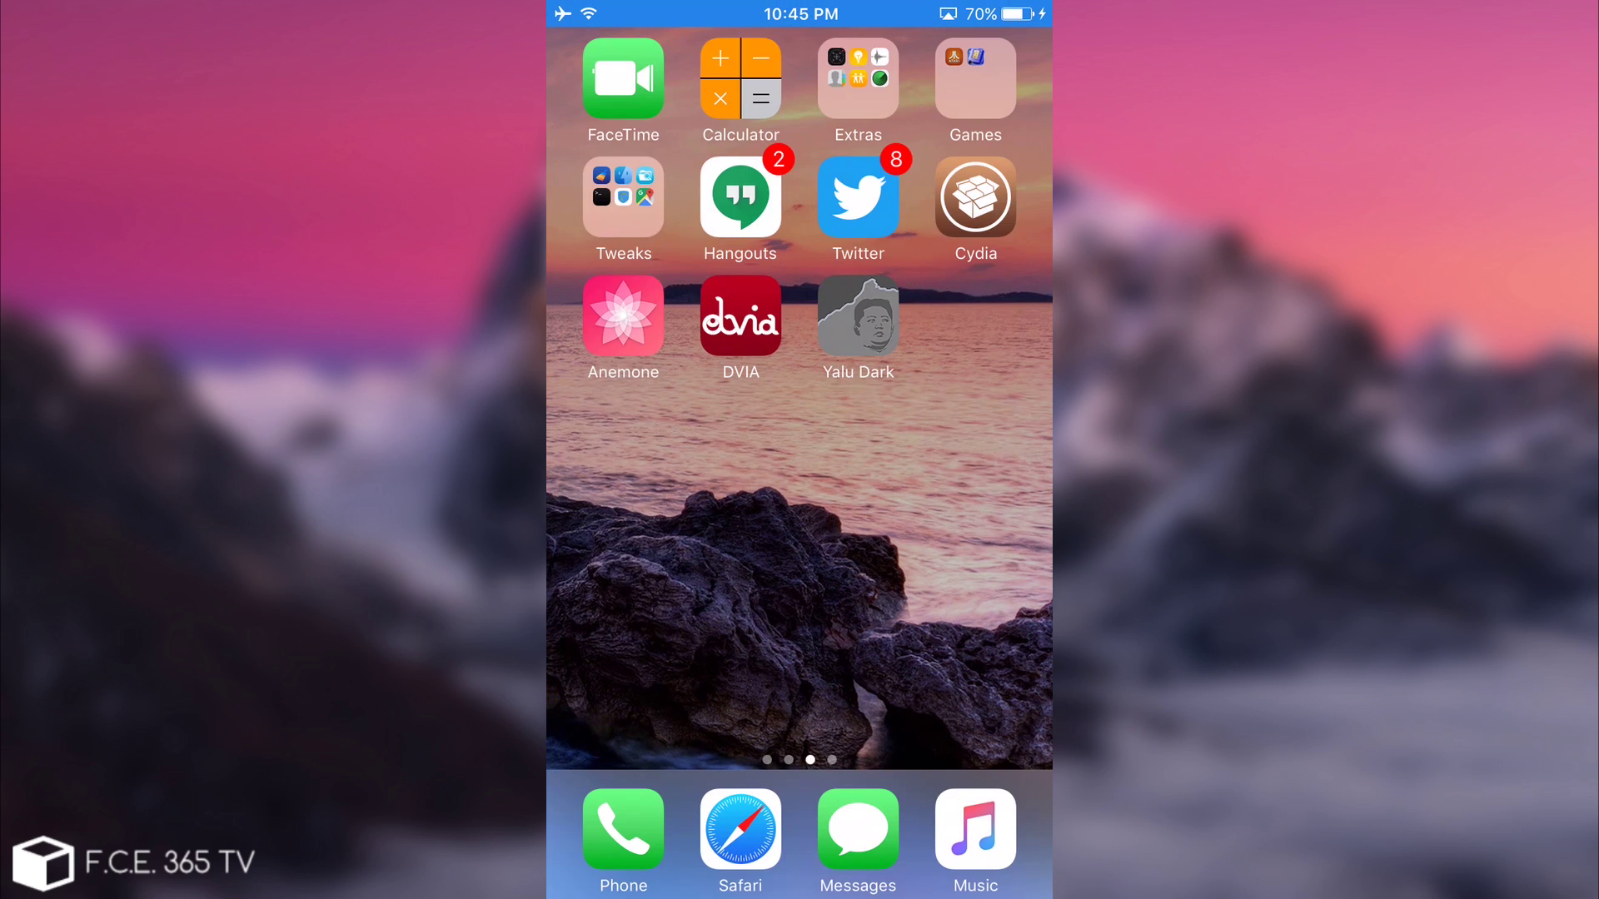
{"action": "left_click_drag", "start_coordinate": [632, 500], "coordinate": [966, 499]}
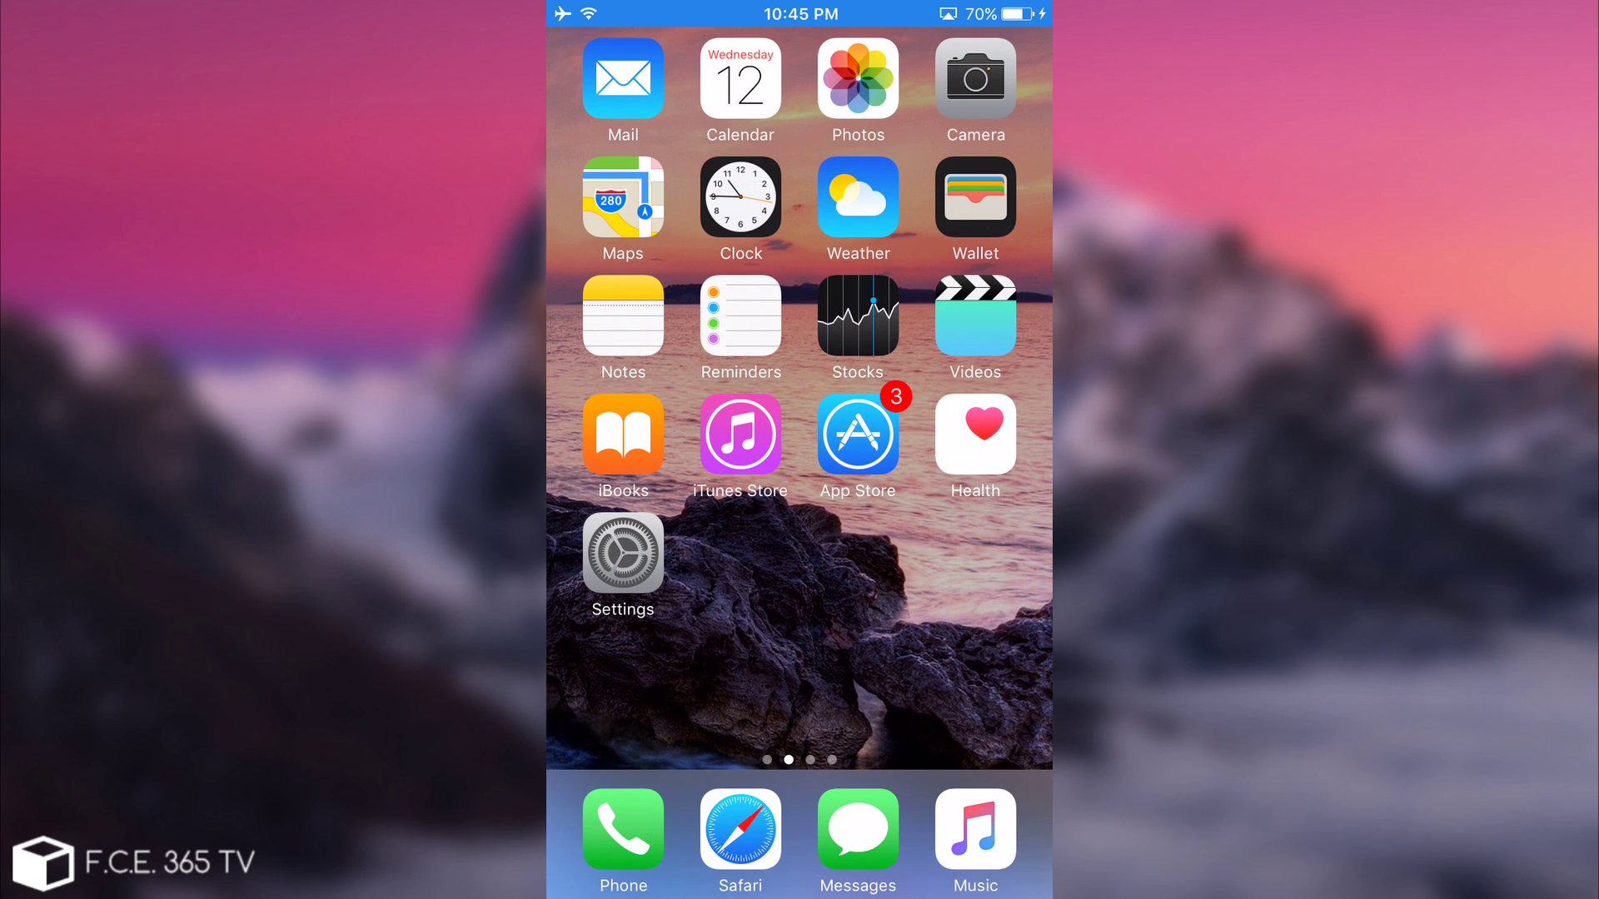
{"action": "left_click_drag", "start_coordinate": [633, 500], "coordinate": [966, 500]}
{"action": "left_click", "coordinate": [858, 317]}
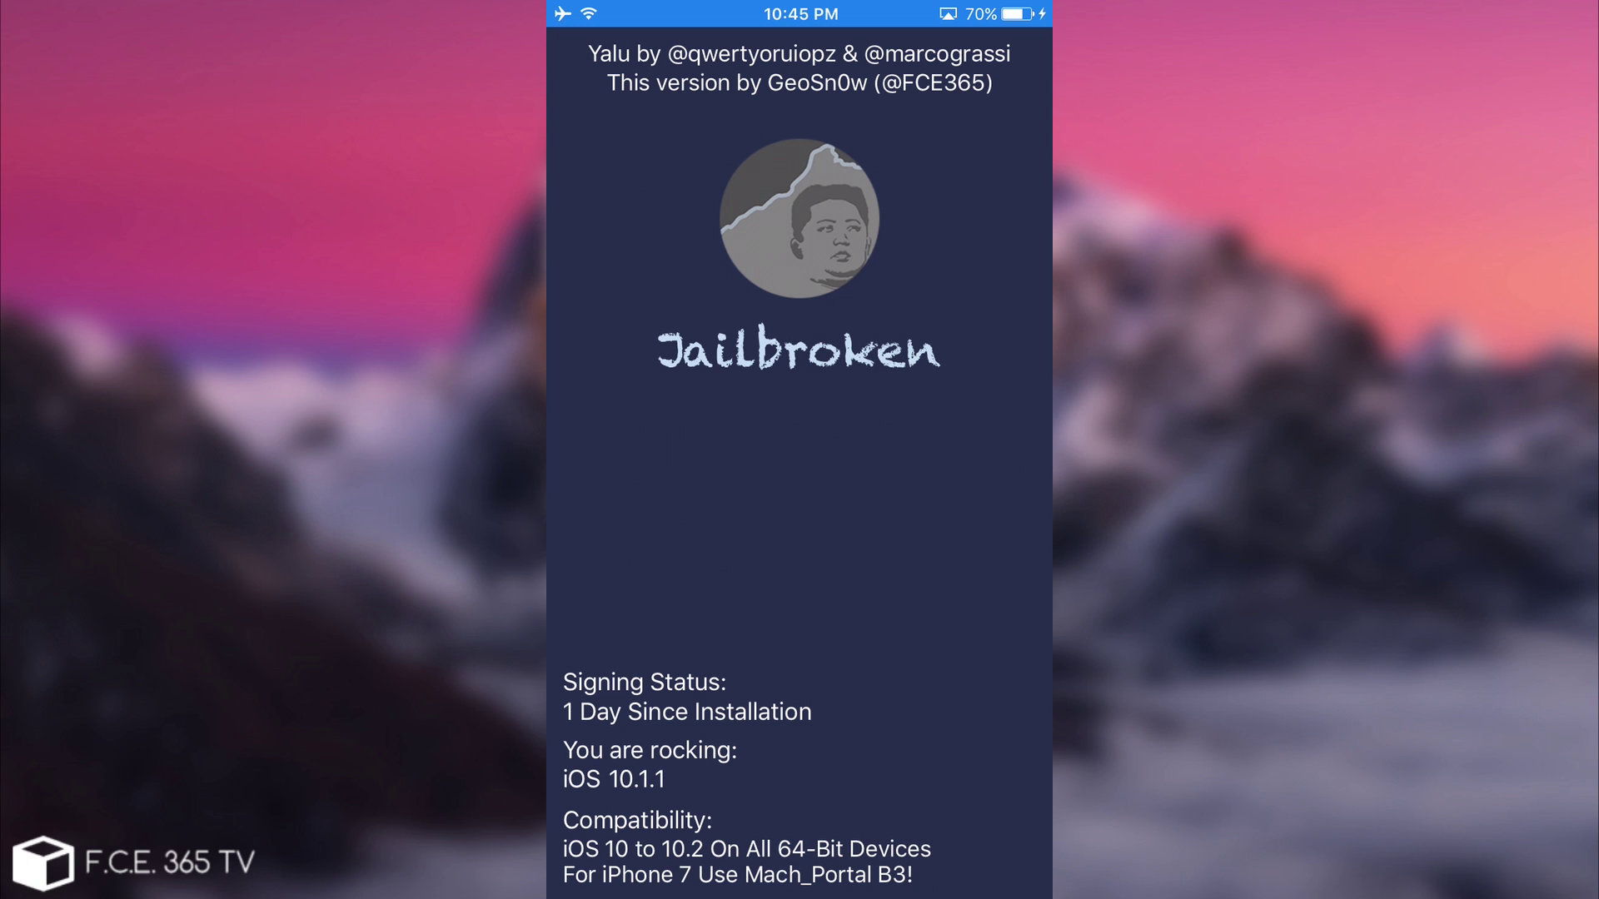
Step: Return to the home screen and swipe to the page holding Cydia
{"action": "key", "text": "Home"}
{"action": "left_click_drag", "start_coordinate": [966, 500], "coordinate": [633, 500]}
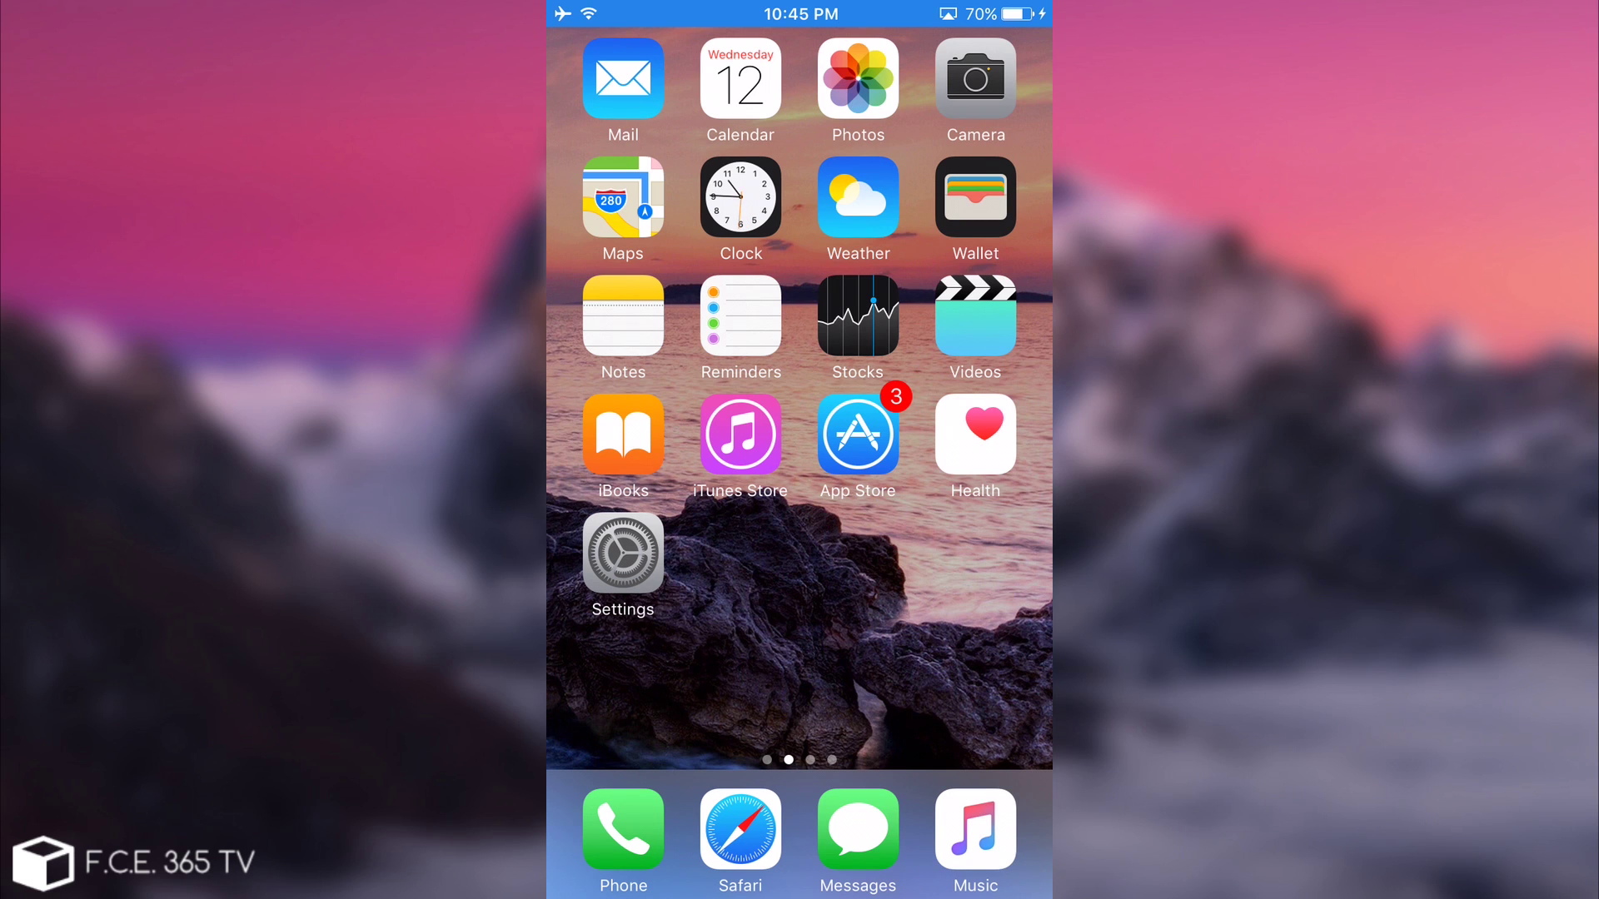
{"action": "left_click_drag", "start_coordinate": [966, 499], "coordinate": [633, 499]}
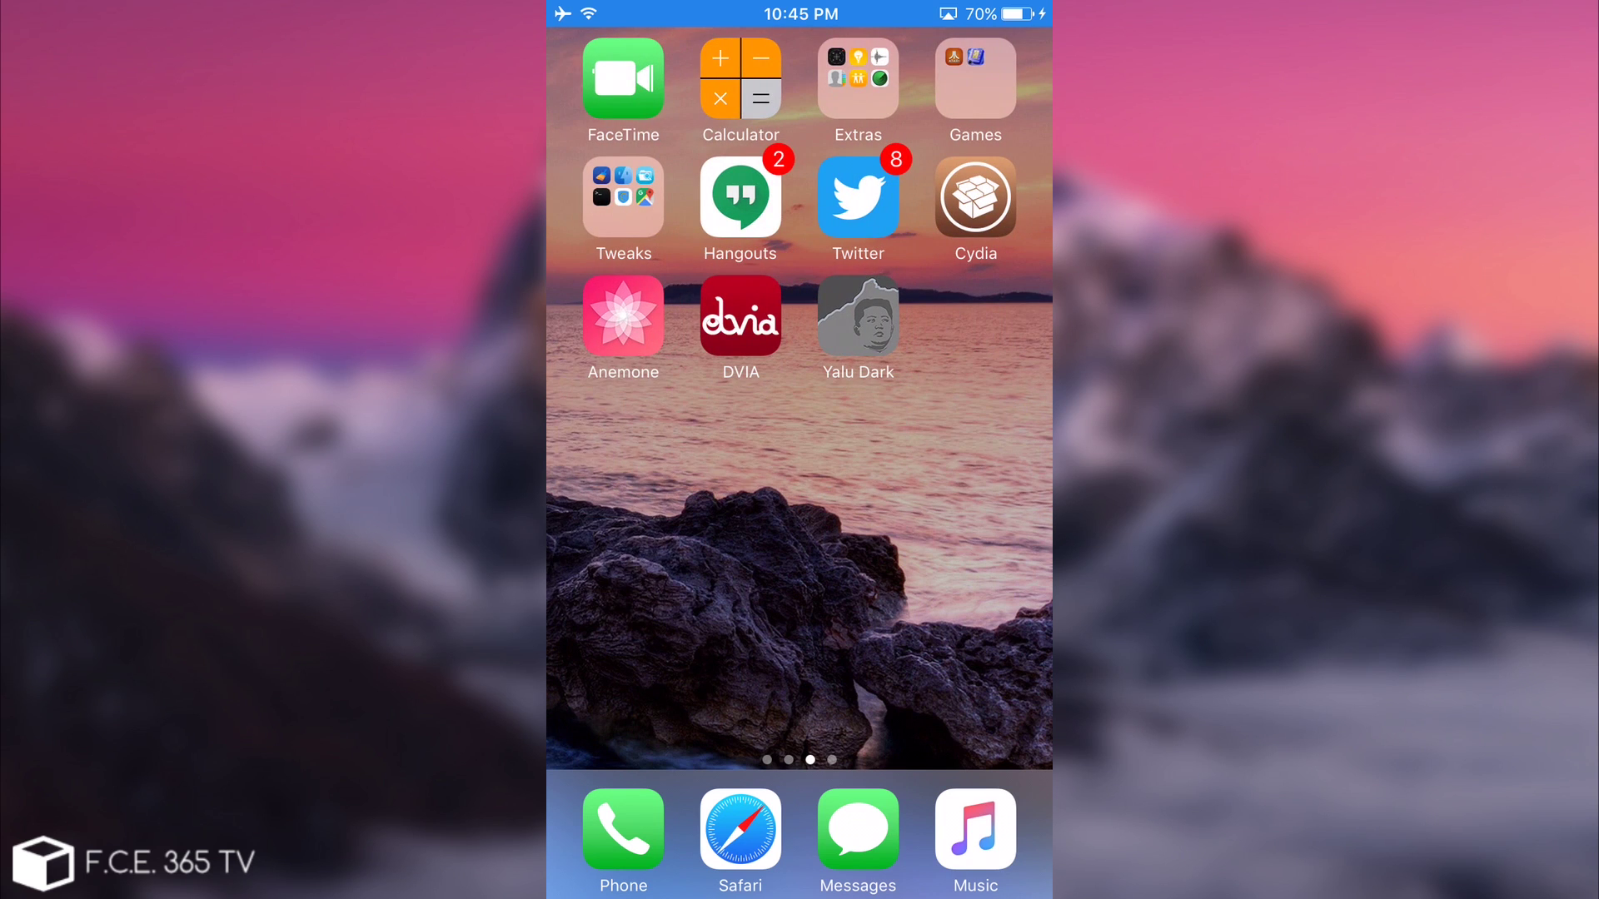
Step: Open Cydia, dismiss its alerts, and confirm Upgrade (4) from Changes, installing Cydia Installer 1.1.30
{"action": "left_click", "coordinate": [975, 197]}
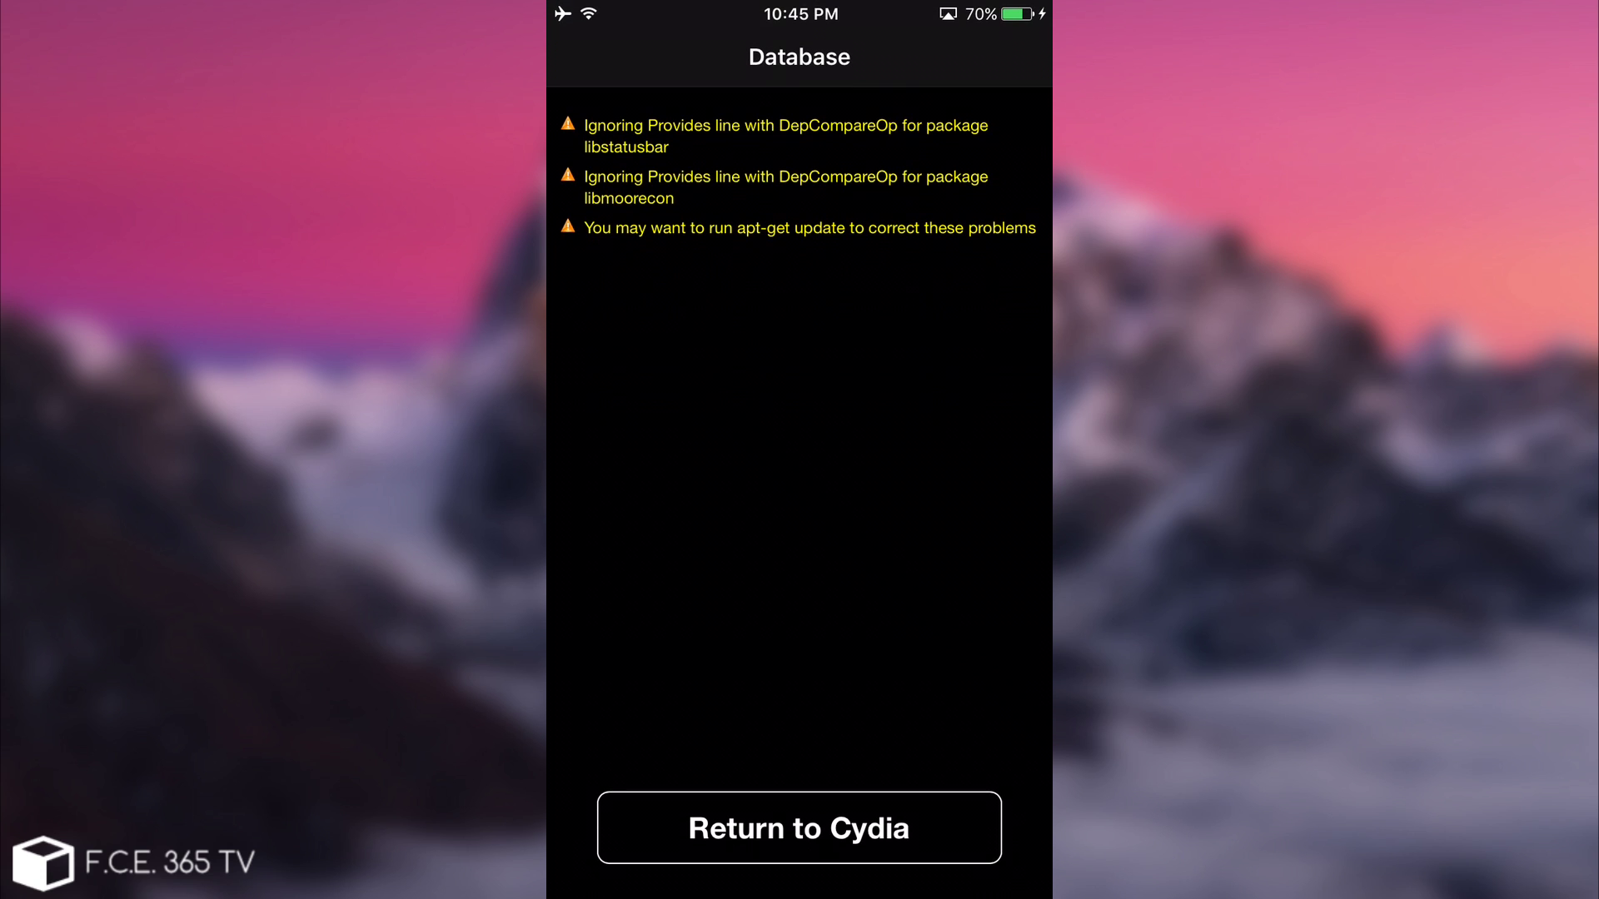
{"action": "left_click", "coordinate": [799, 828]}
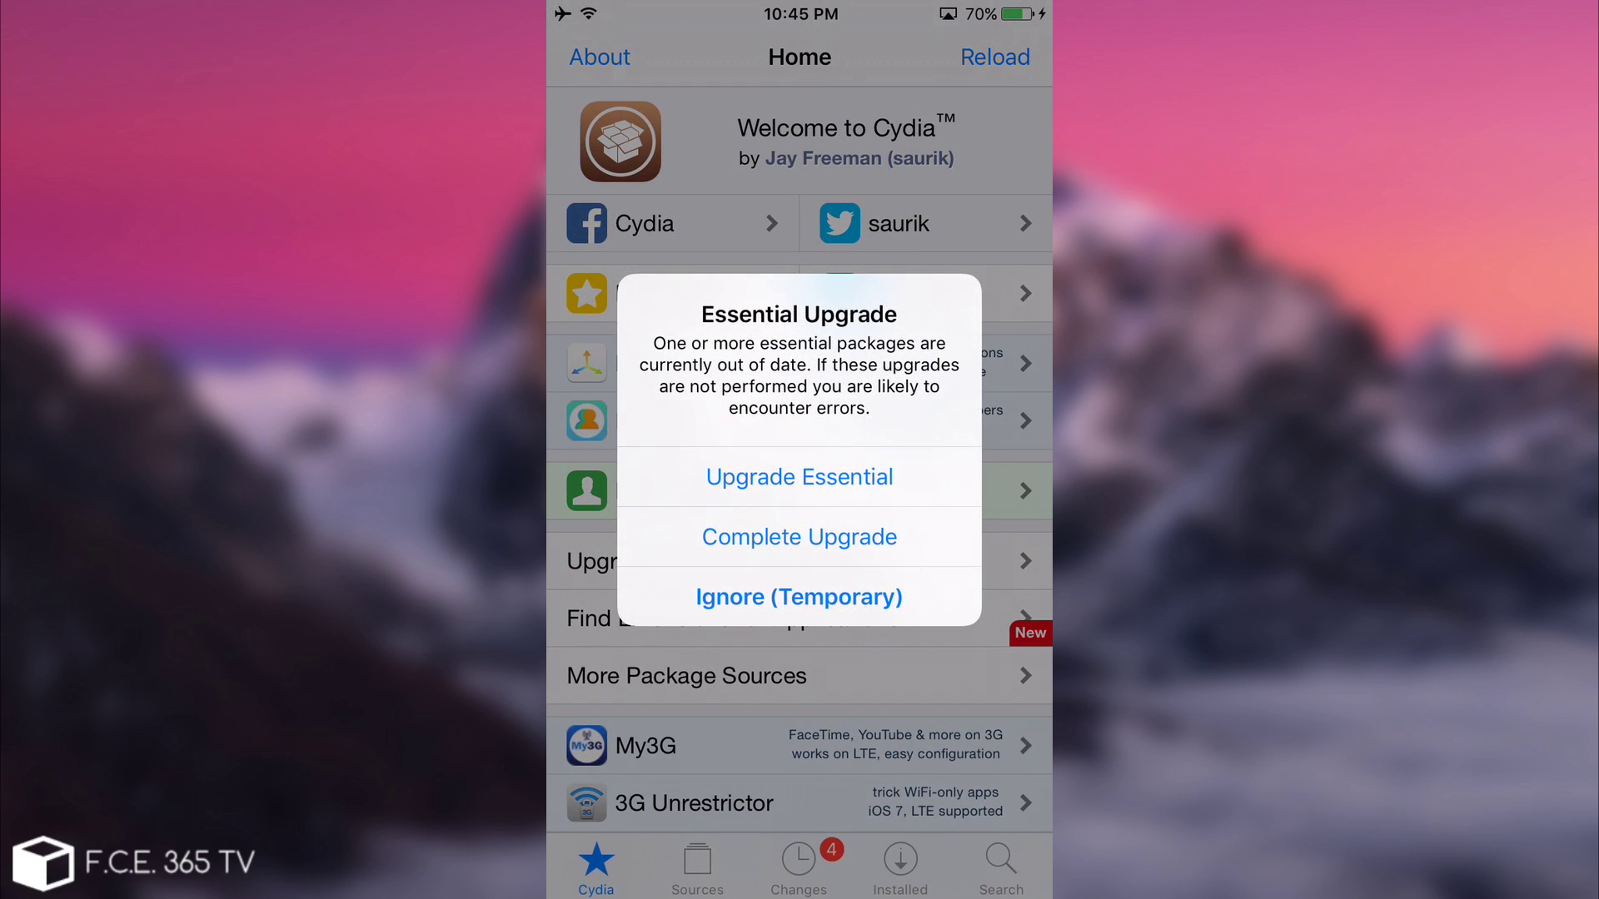
{"action": "left_click", "coordinate": [799, 592]}
{"action": "left_click", "coordinate": [799, 866]}
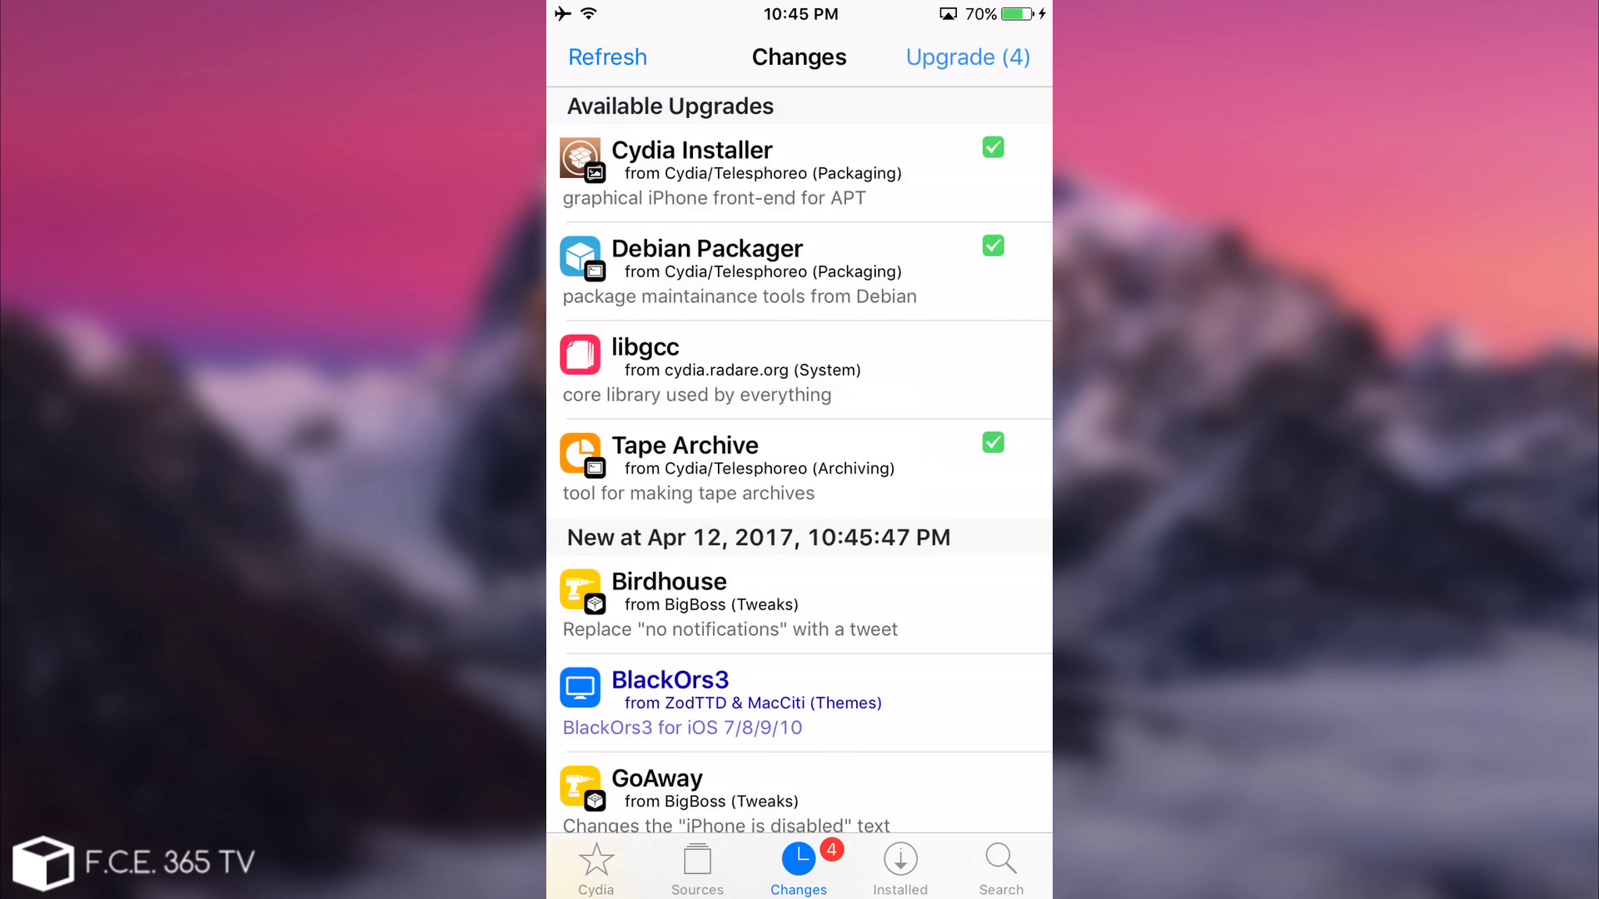
{"action": "left_click", "coordinate": [995, 57]}
{"action": "left_click", "coordinate": [986, 56]}
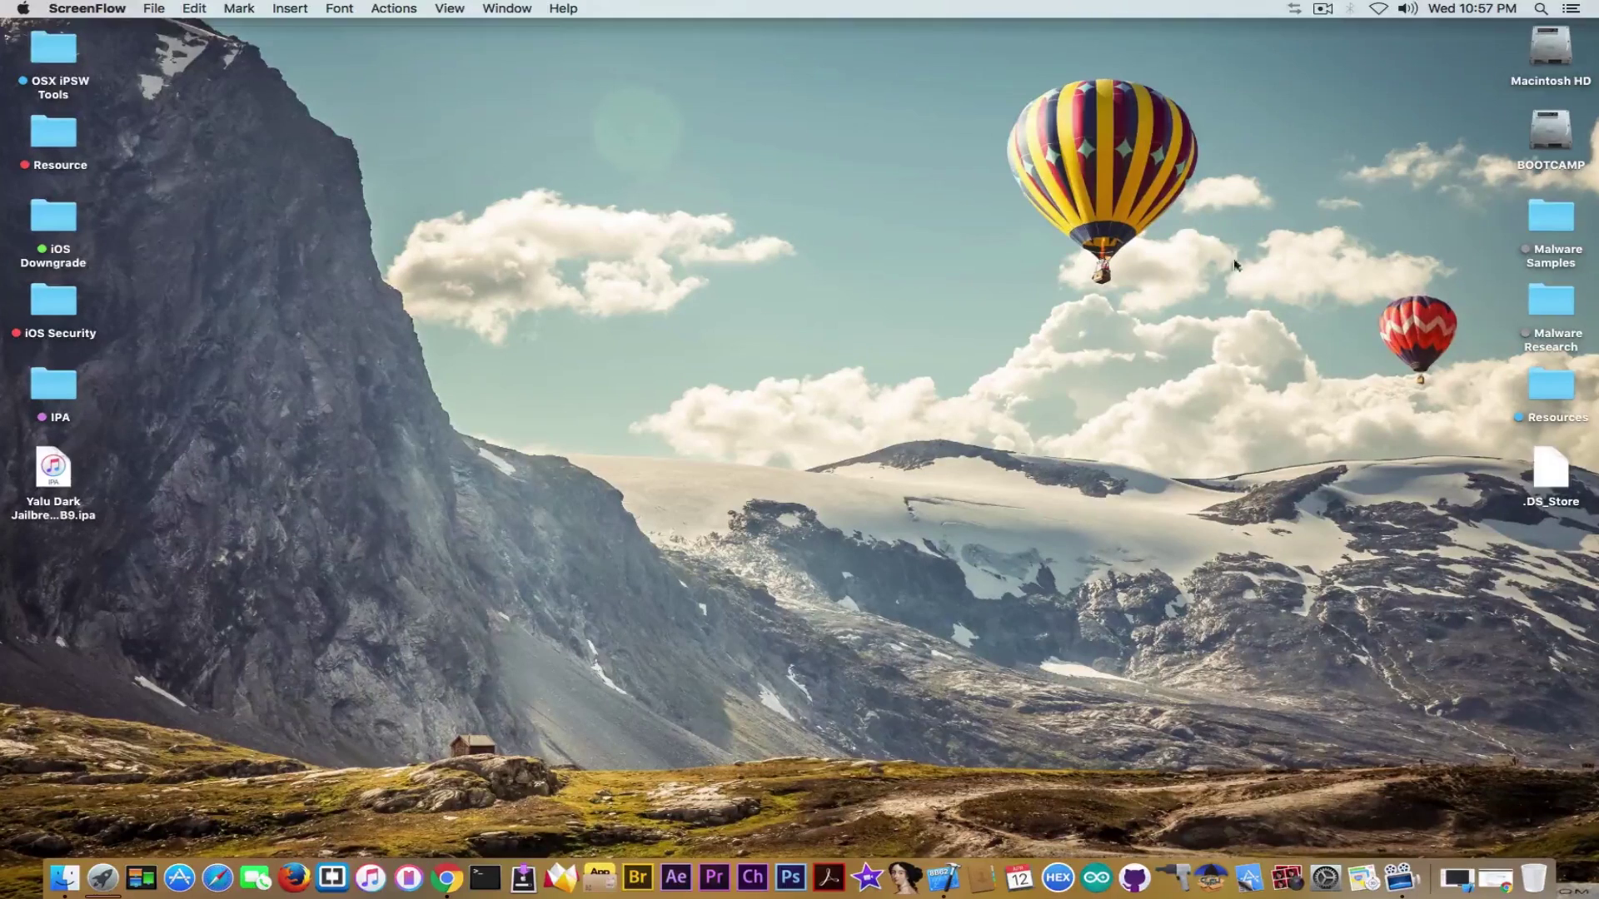
Step: Check iPhoneTunnel's version info, then switch its USB tunnel on
{"action": "left_click", "coordinate": [1287, 24]}
{"action": "left_click", "coordinate": [1293, 8]}
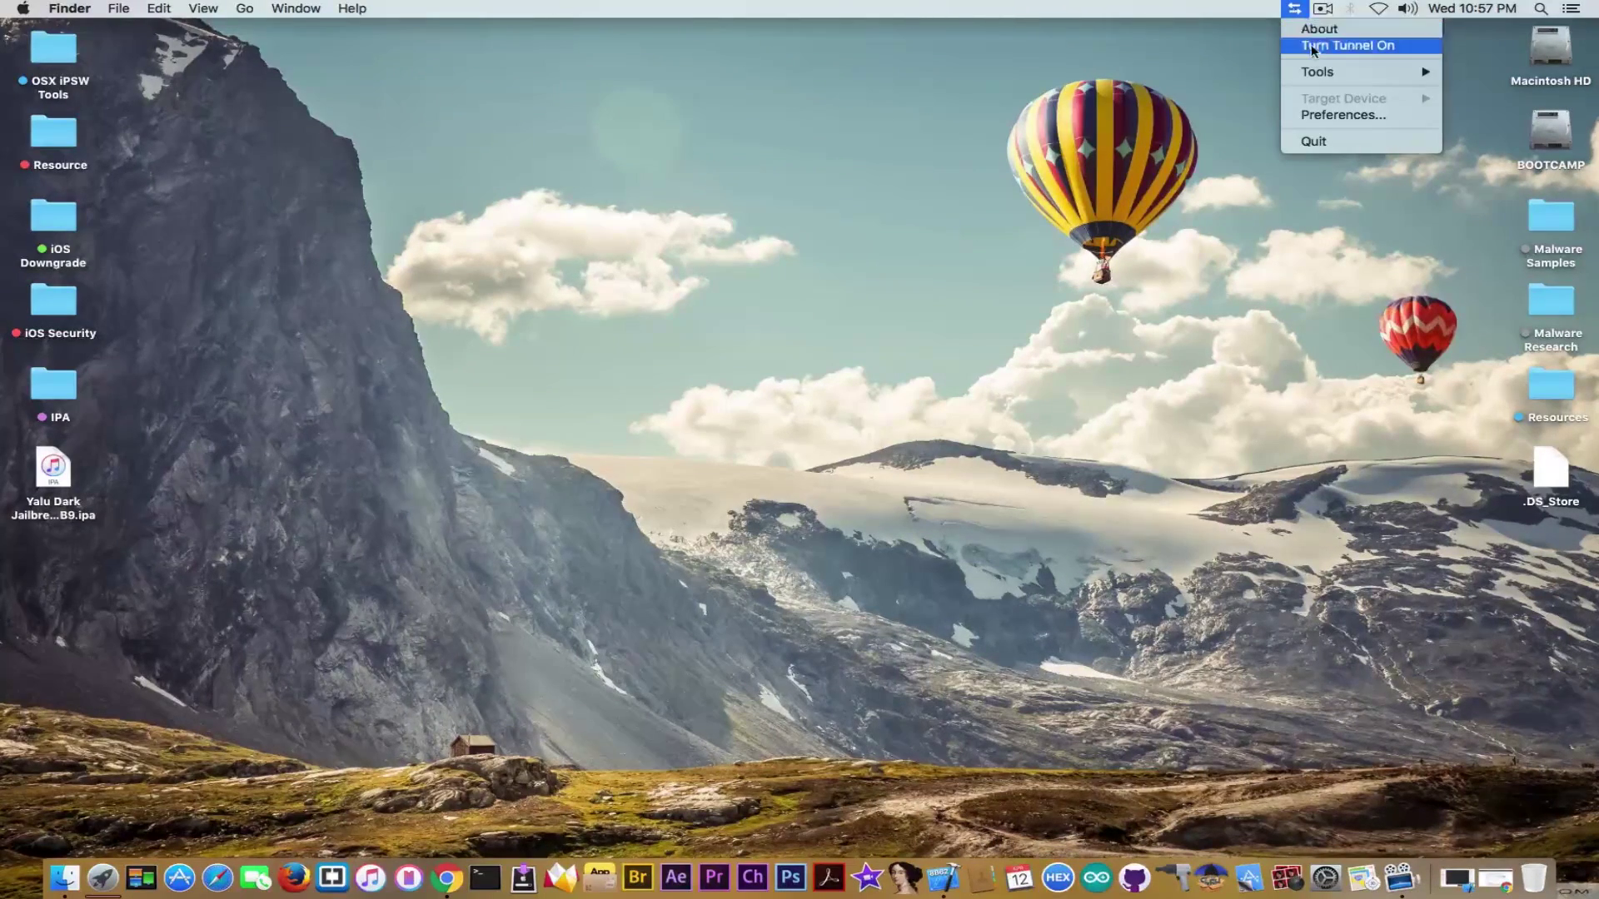
{"action": "left_click", "coordinate": [1319, 29]}
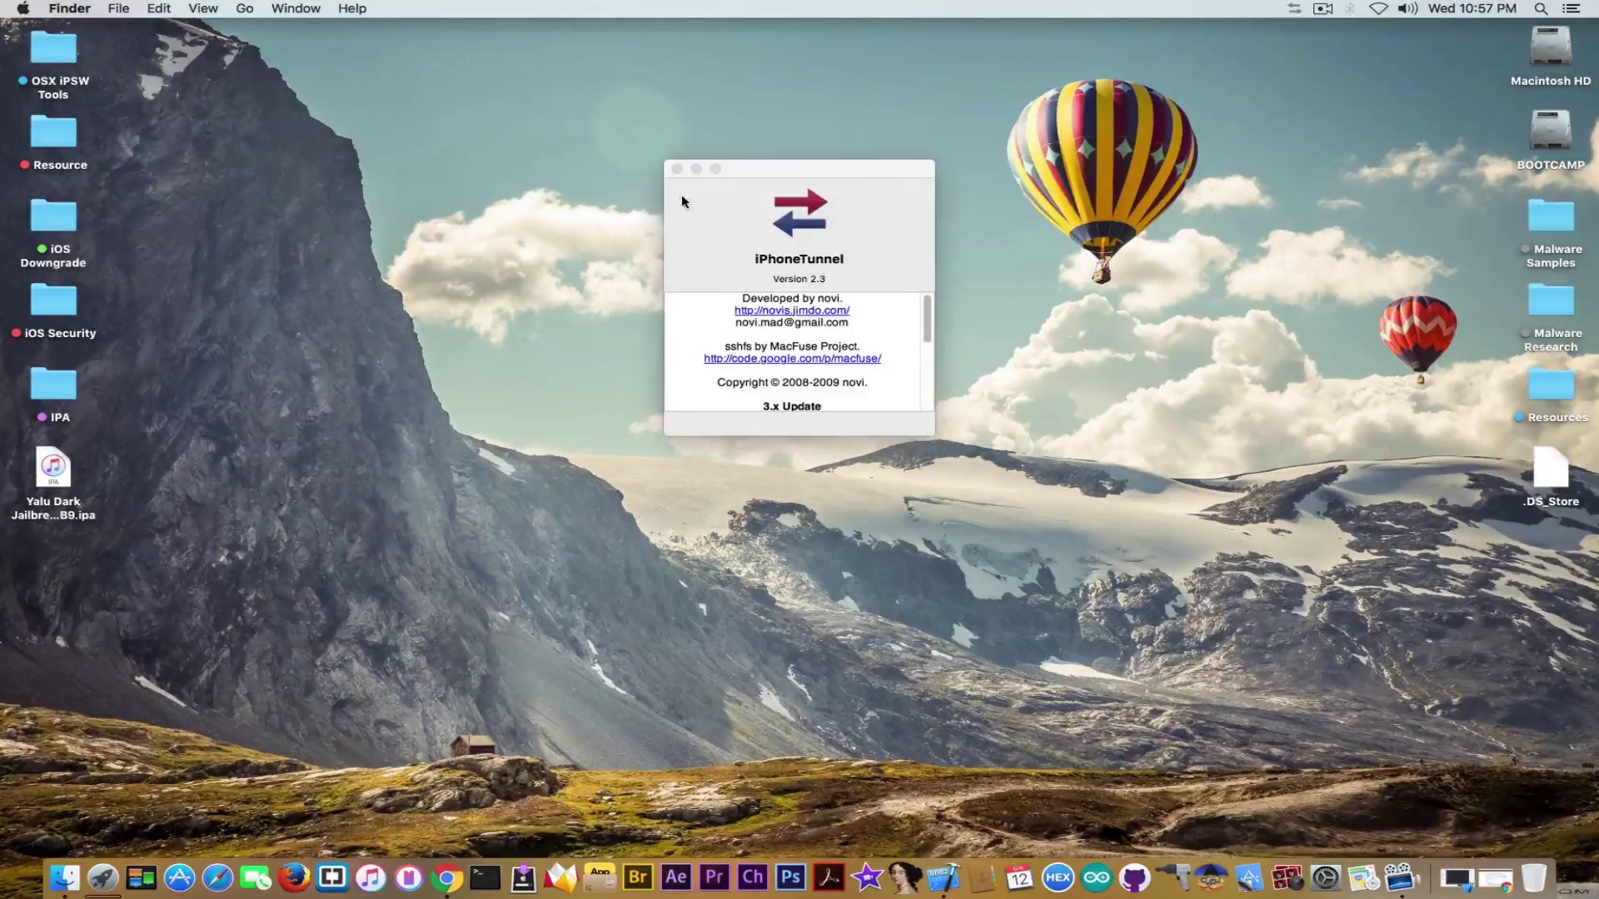
{"action": "left_click", "coordinate": [677, 169]}
{"action": "left_click", "coordinate": [1294, 9]}
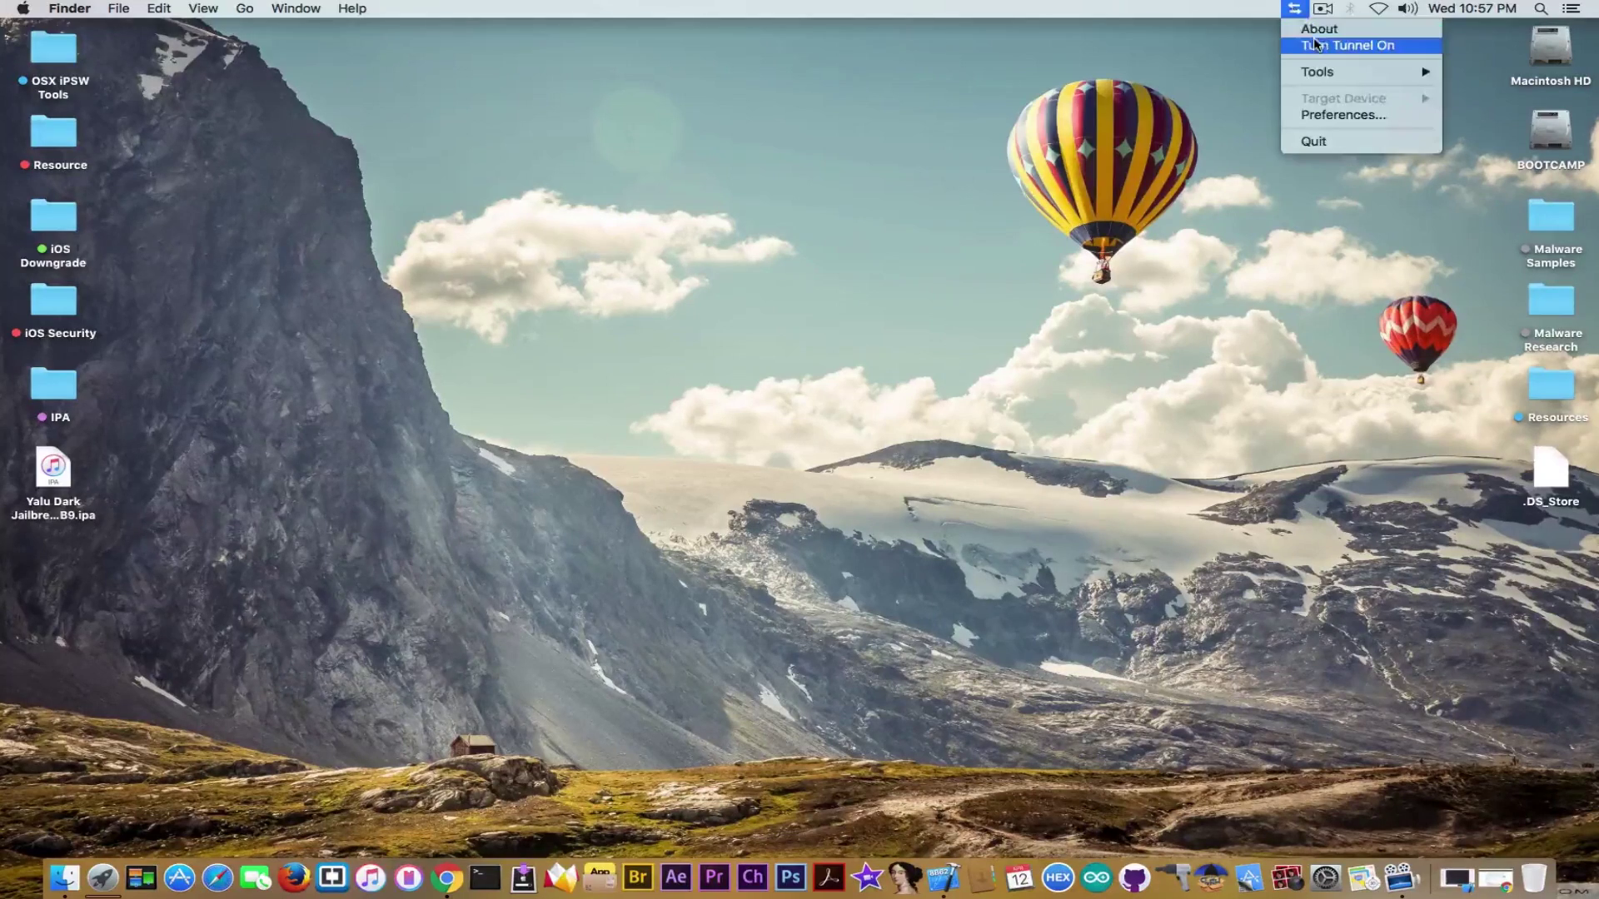
{"action": "left_click", "coordinate": [1322, 47]}
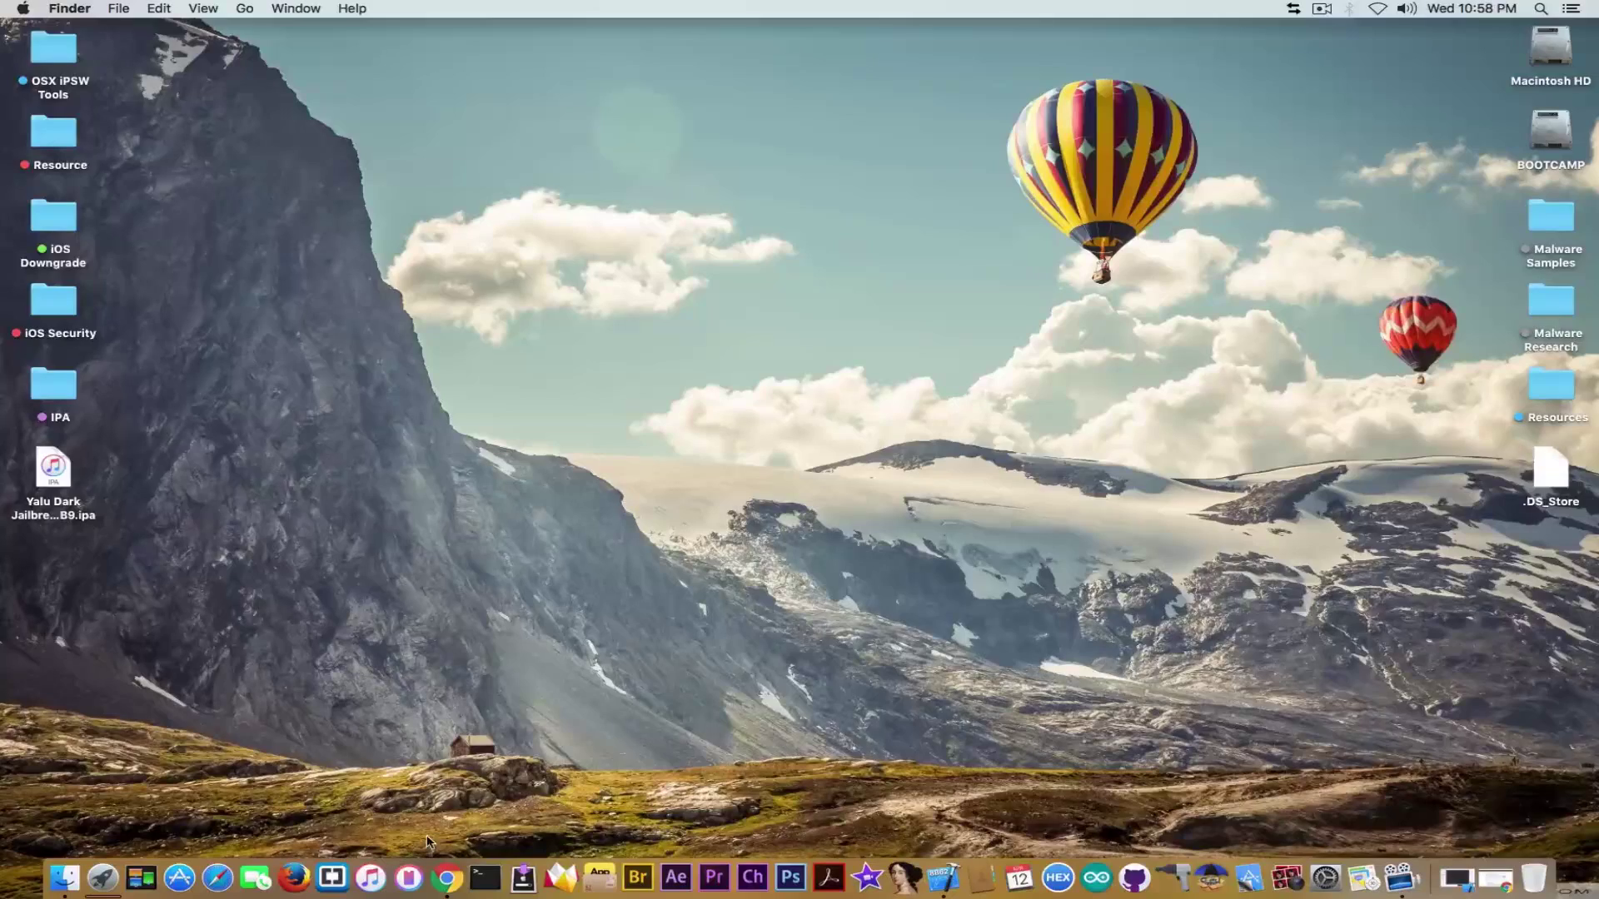
Step: Quit Terminal and bring up iPhoneTunnel's Tools list of SSH and SFTP connections
{"action": "left_click", "coordinate": [481, 876]}
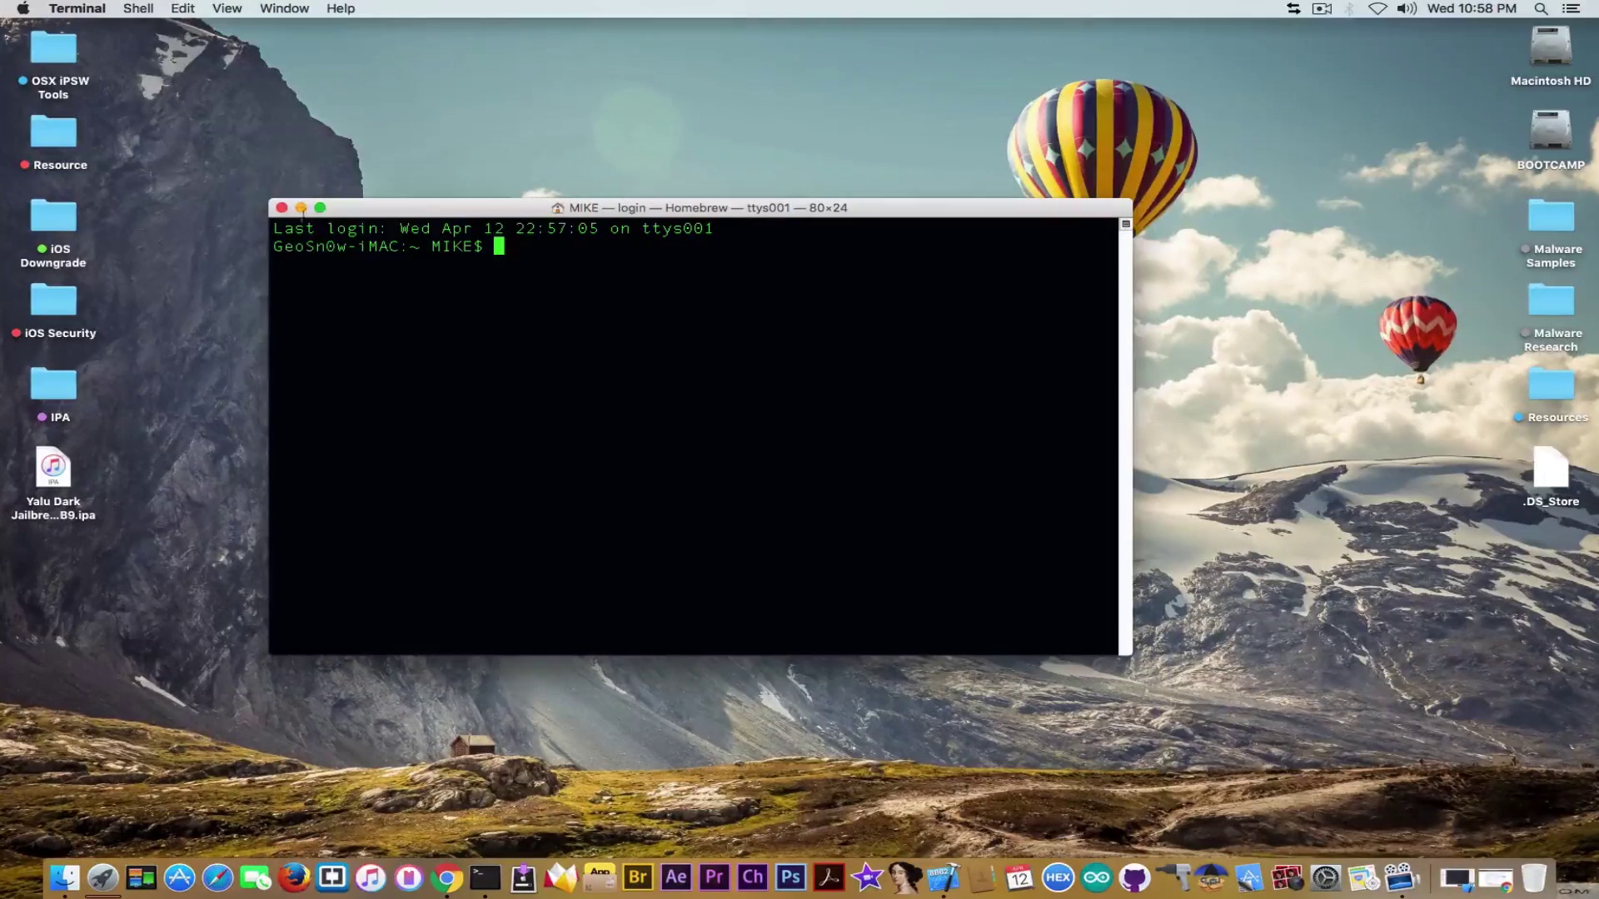
{"action": "left_click", "coordinate": [280, 209]}
{"action": "right_click", "coordinate": [482, 876]}
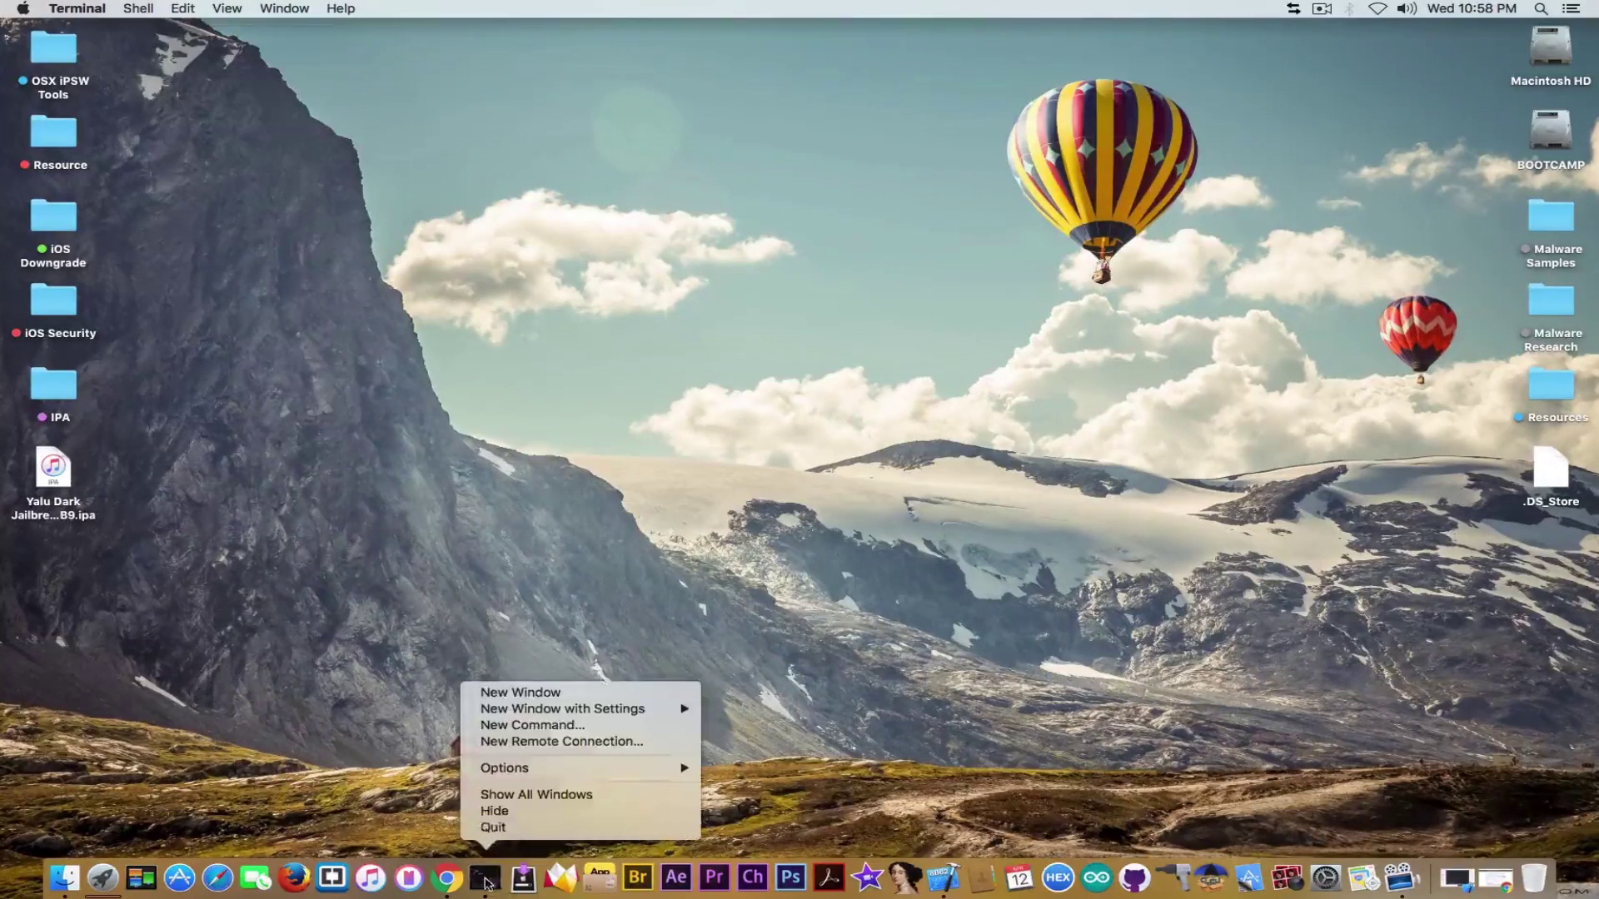
{"action": "left_click", "coordinate": [500, 824]}
{"action": "left_click", "coordinate": [1303, 14]}
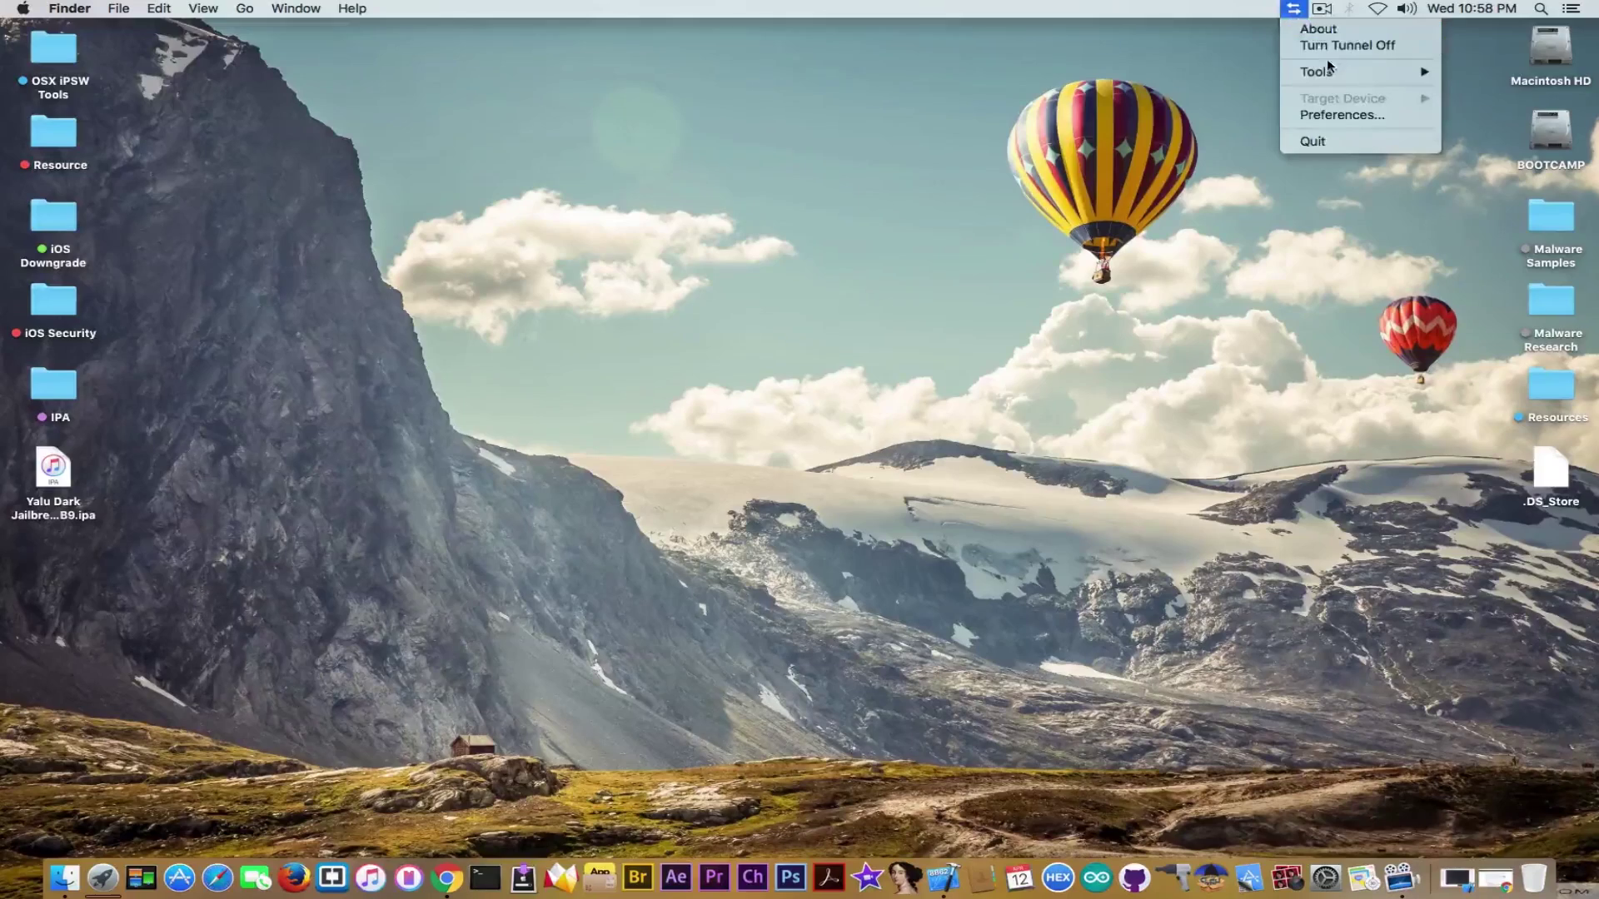
{"action": "mouse_move", "coordinate": [1349, 71]}
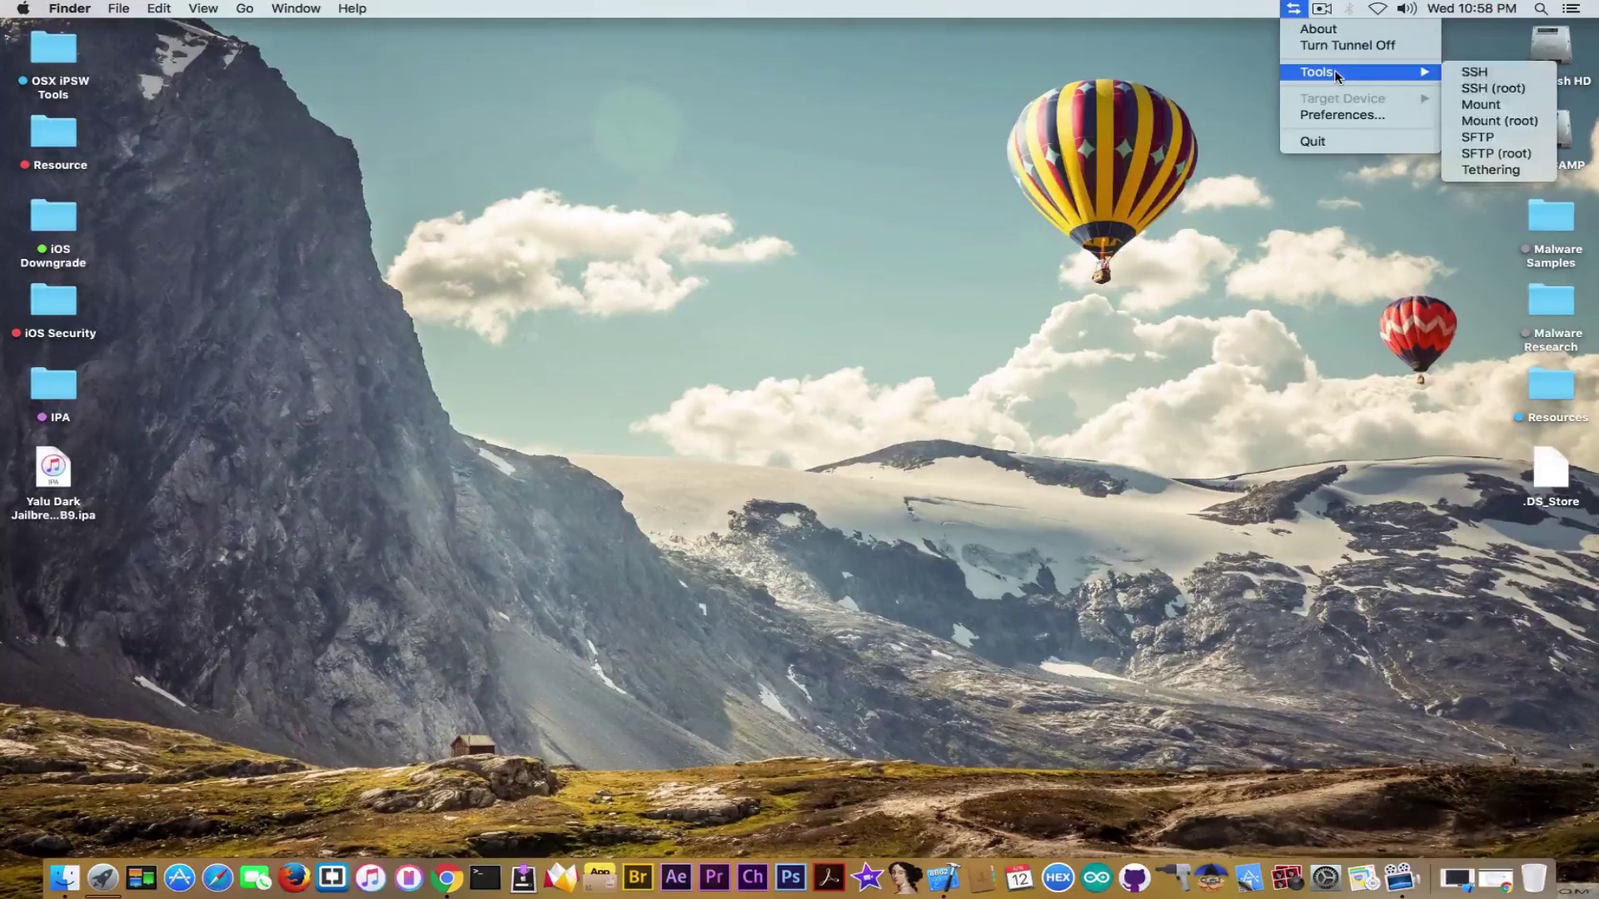
Step: Start a root SSH session from iPhoneTunnel, which stalls at the host-authenticity prompt
{"action": "left_click", "coordinate": [1478, 90]}
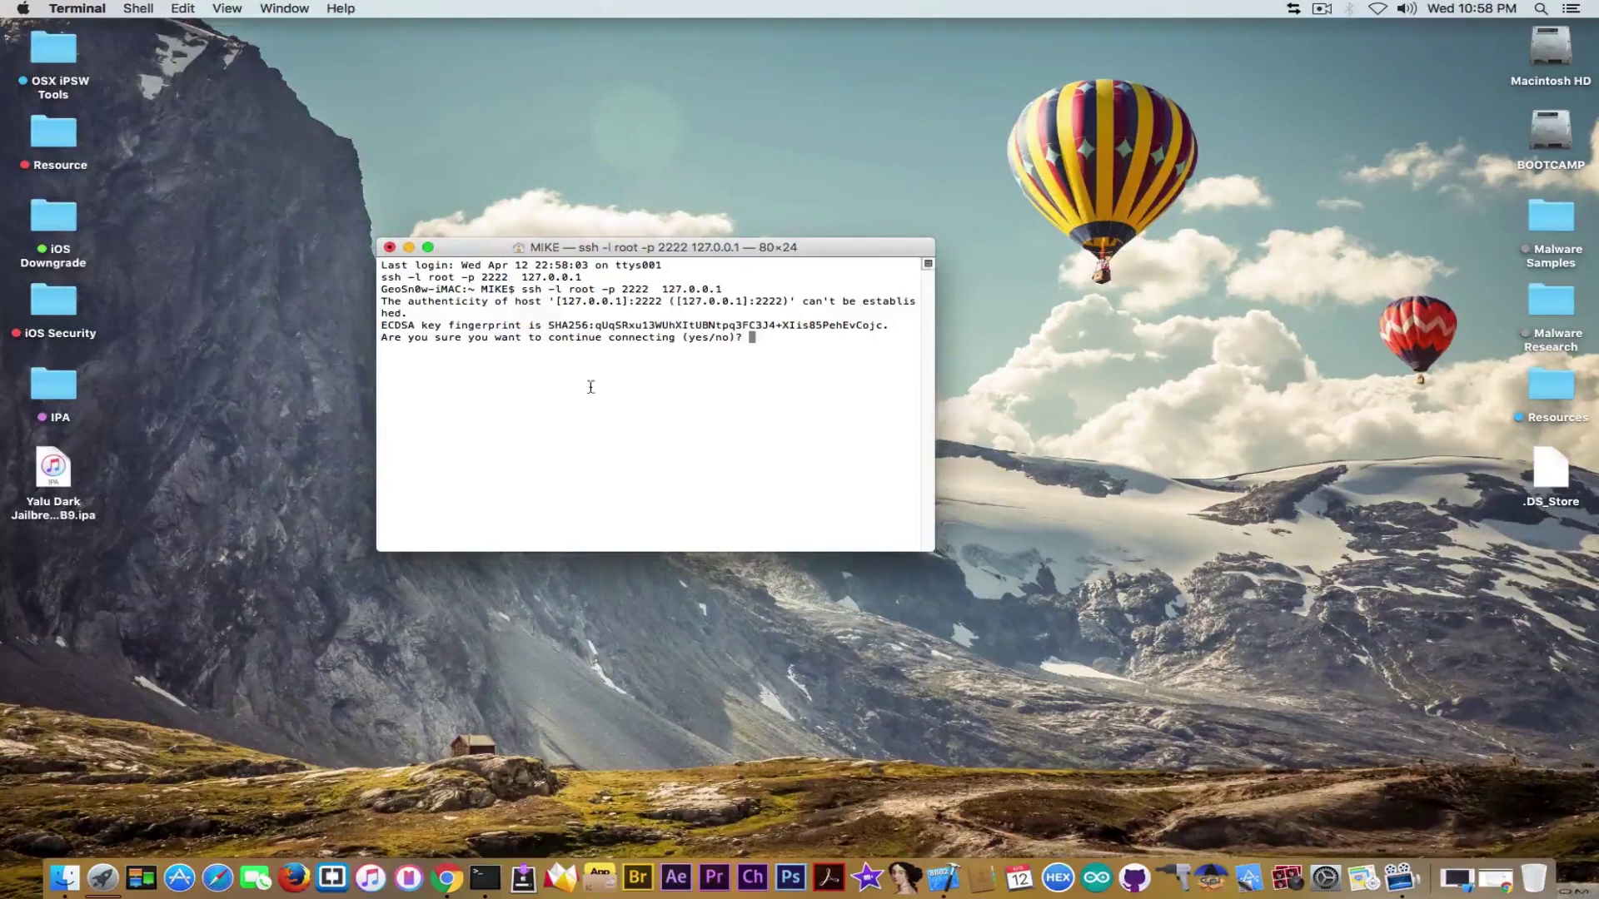
{"action": "left_click", "coordinate": [182, 8]}
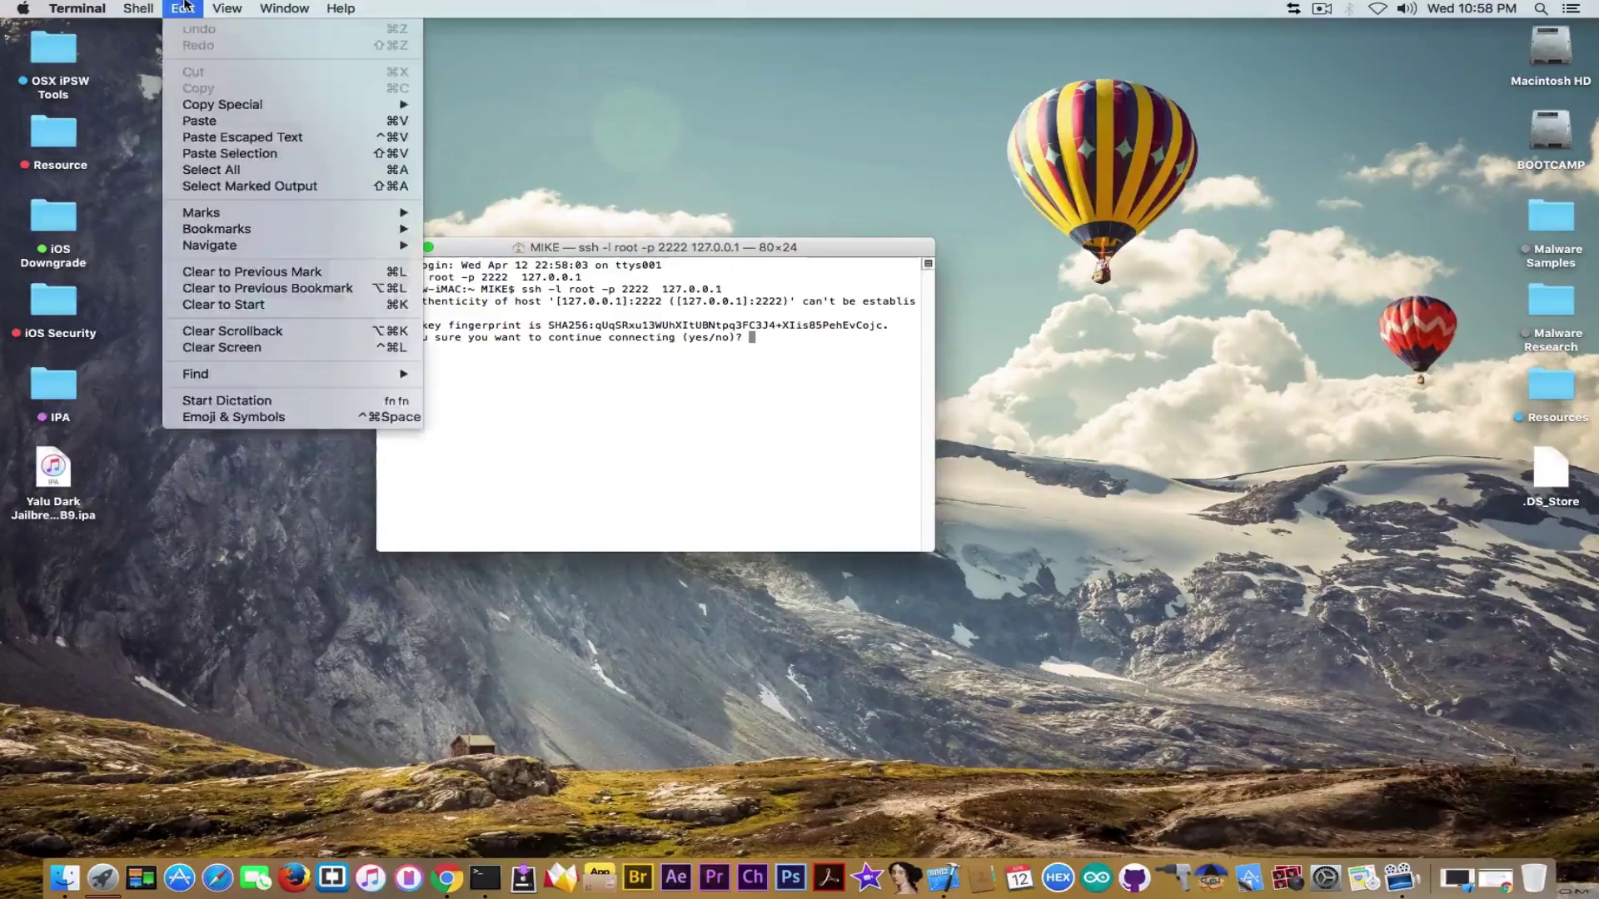
{"action": "mouse_move", "coordinate": [218, 8]}
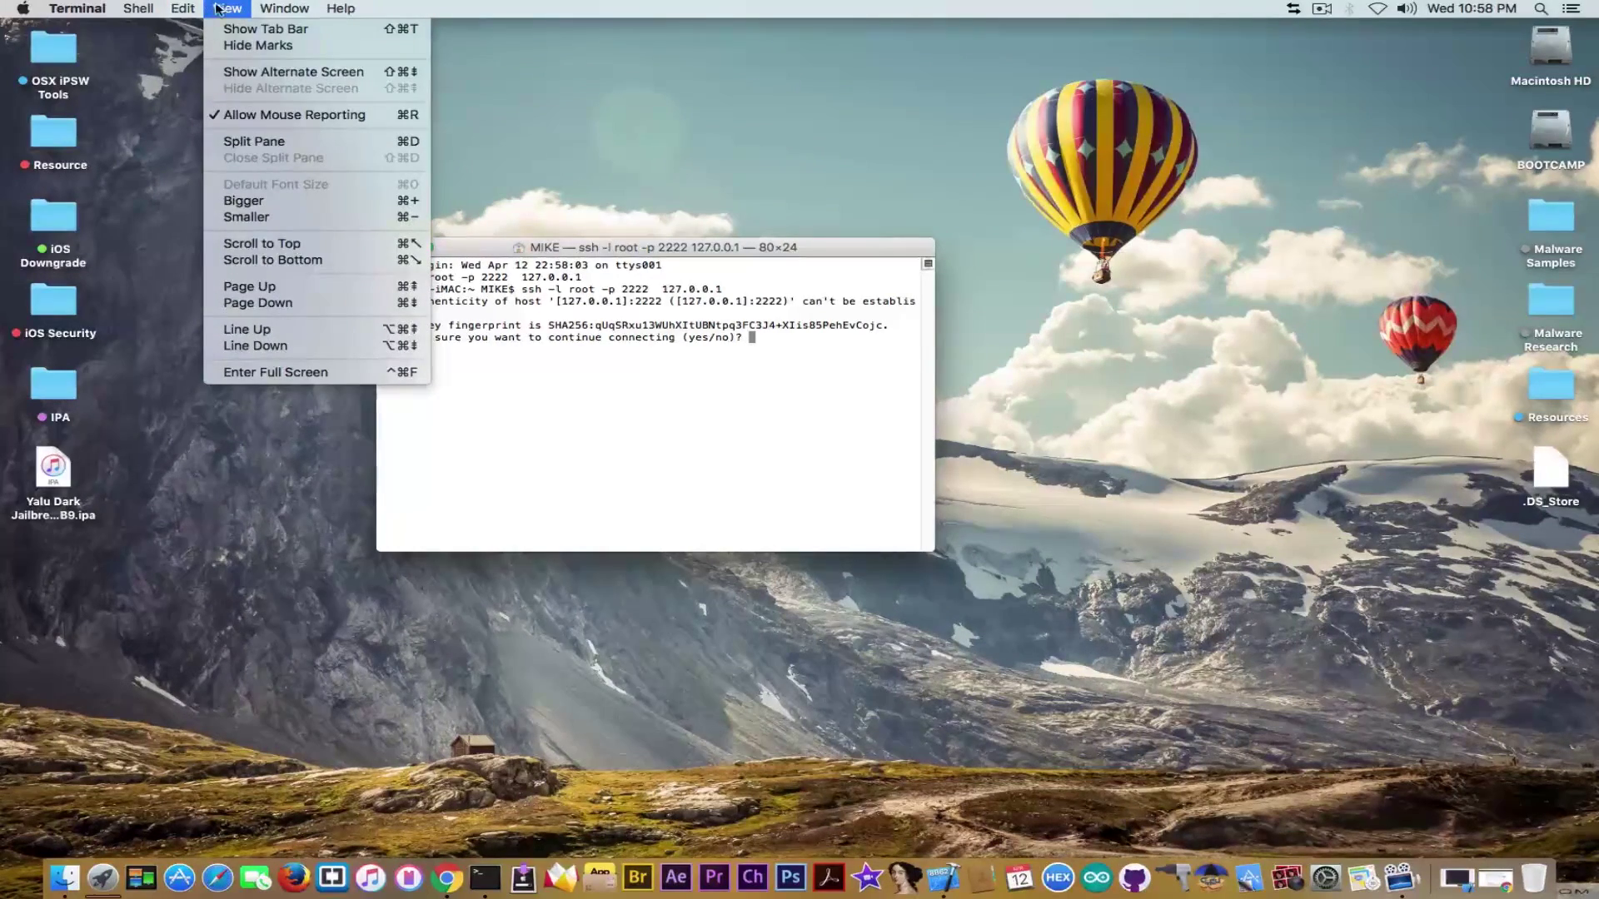
{"action": "left_click", "coordinate": [596, 409]}
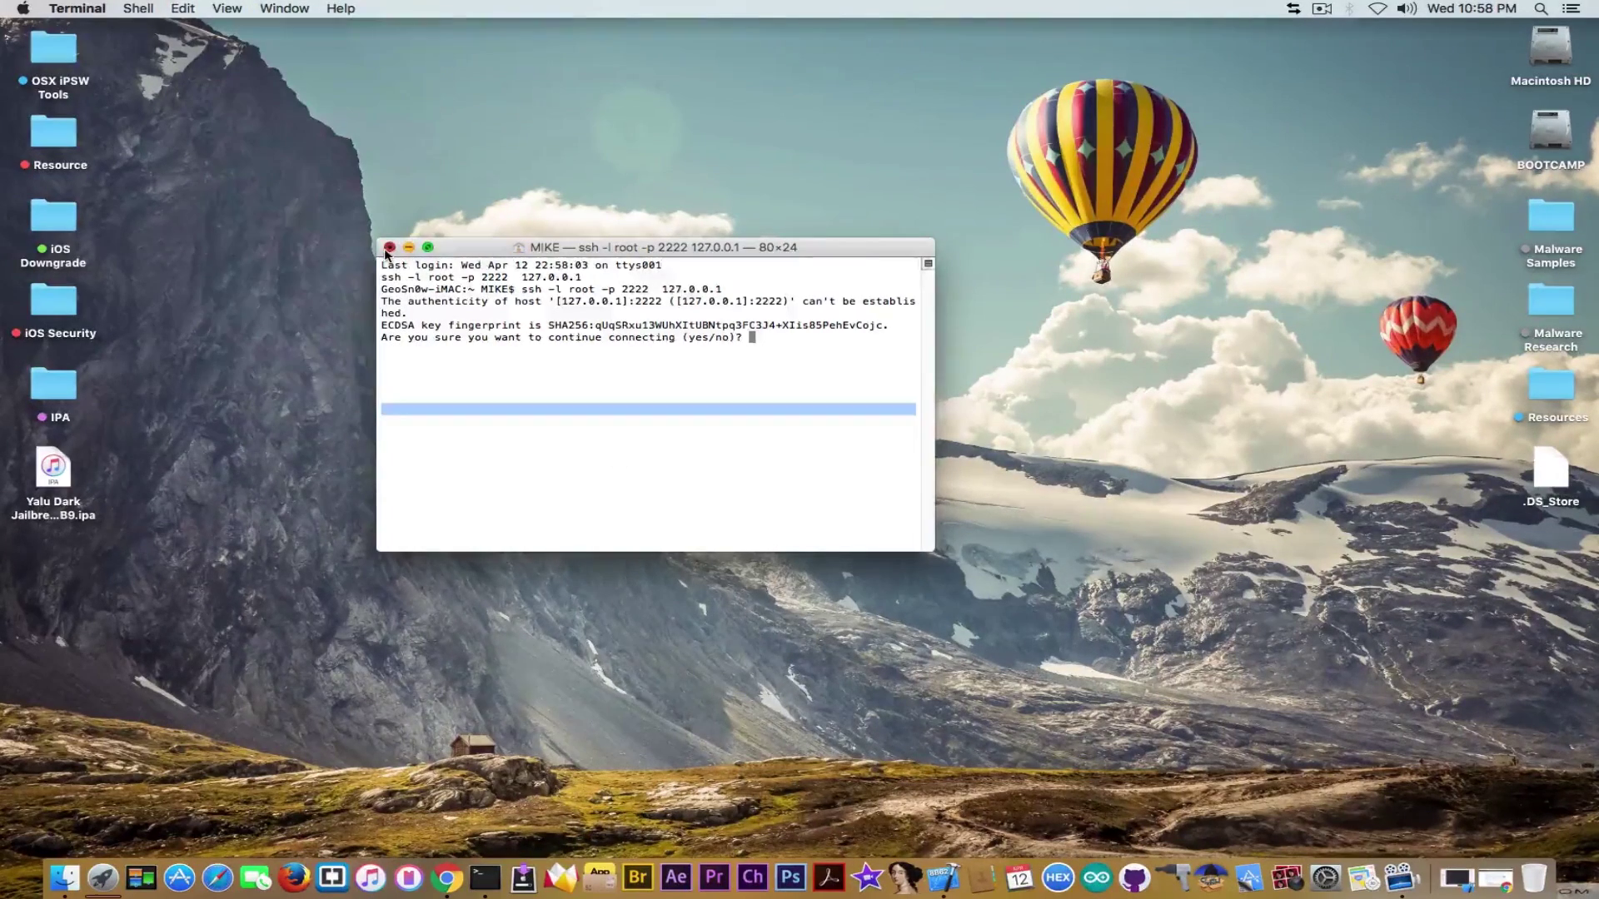
Step: Terminate the stalled SSH window, quit Terminal, and relaunch it with a fresh shell
{"action": "left_click", "coordinate": [388, 247]}
{"action": "left_click", "coordinate": [766, 348]}
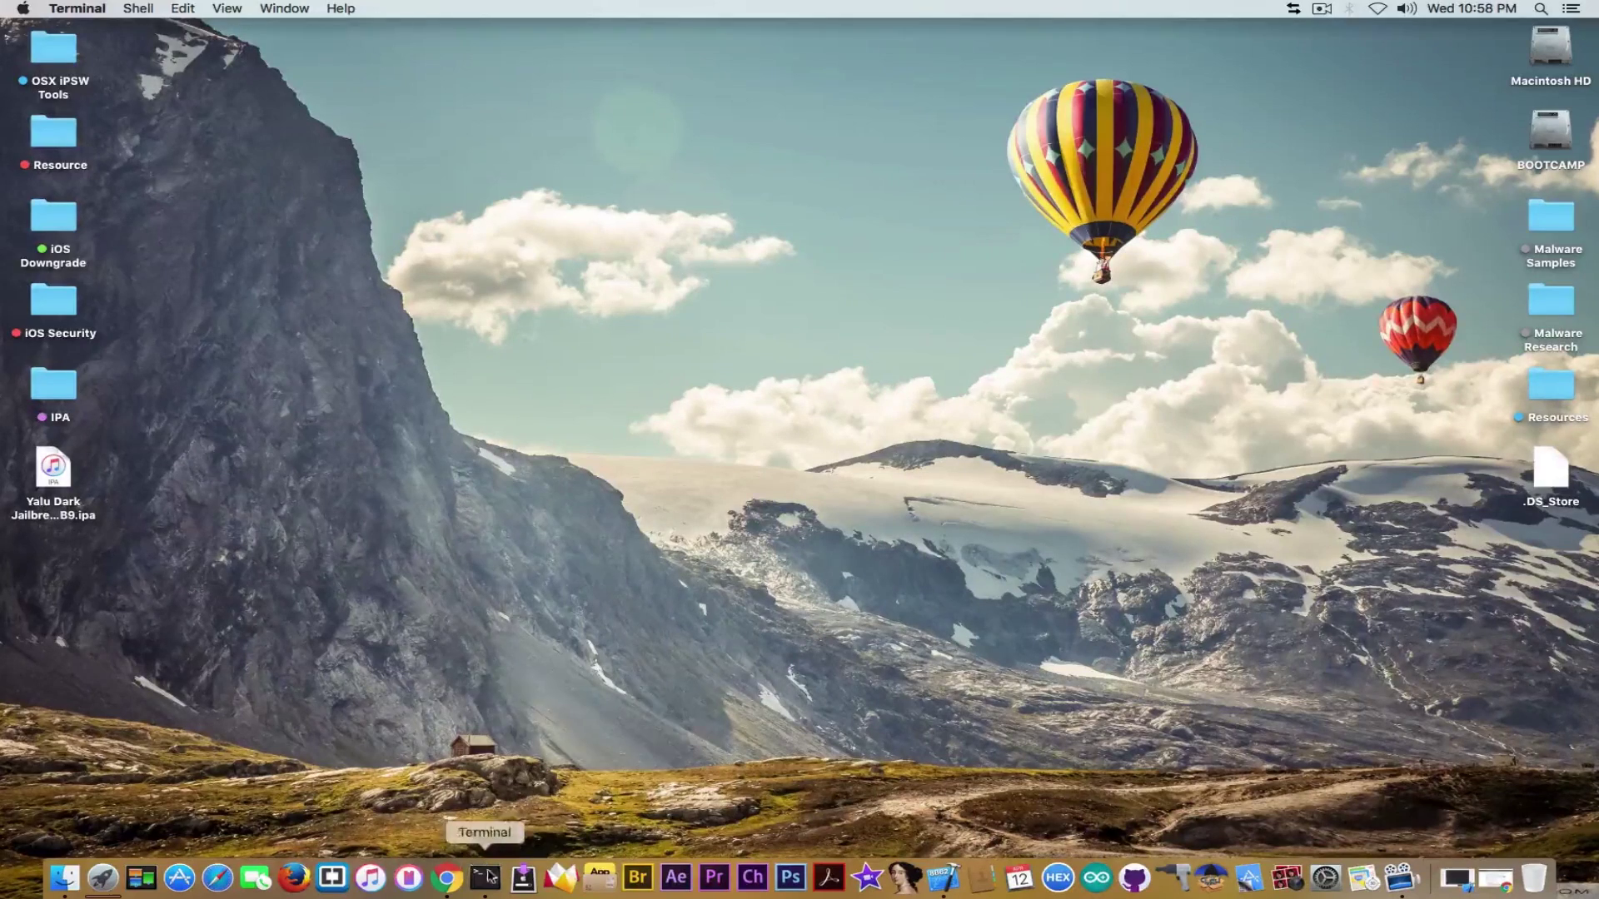
{"action": "right_click", "coordinate": [485, 877]}
{"action": "left_click", "coordinate": [493, 827]}
{"action": "left_click", "coordinate": [485, 877]}
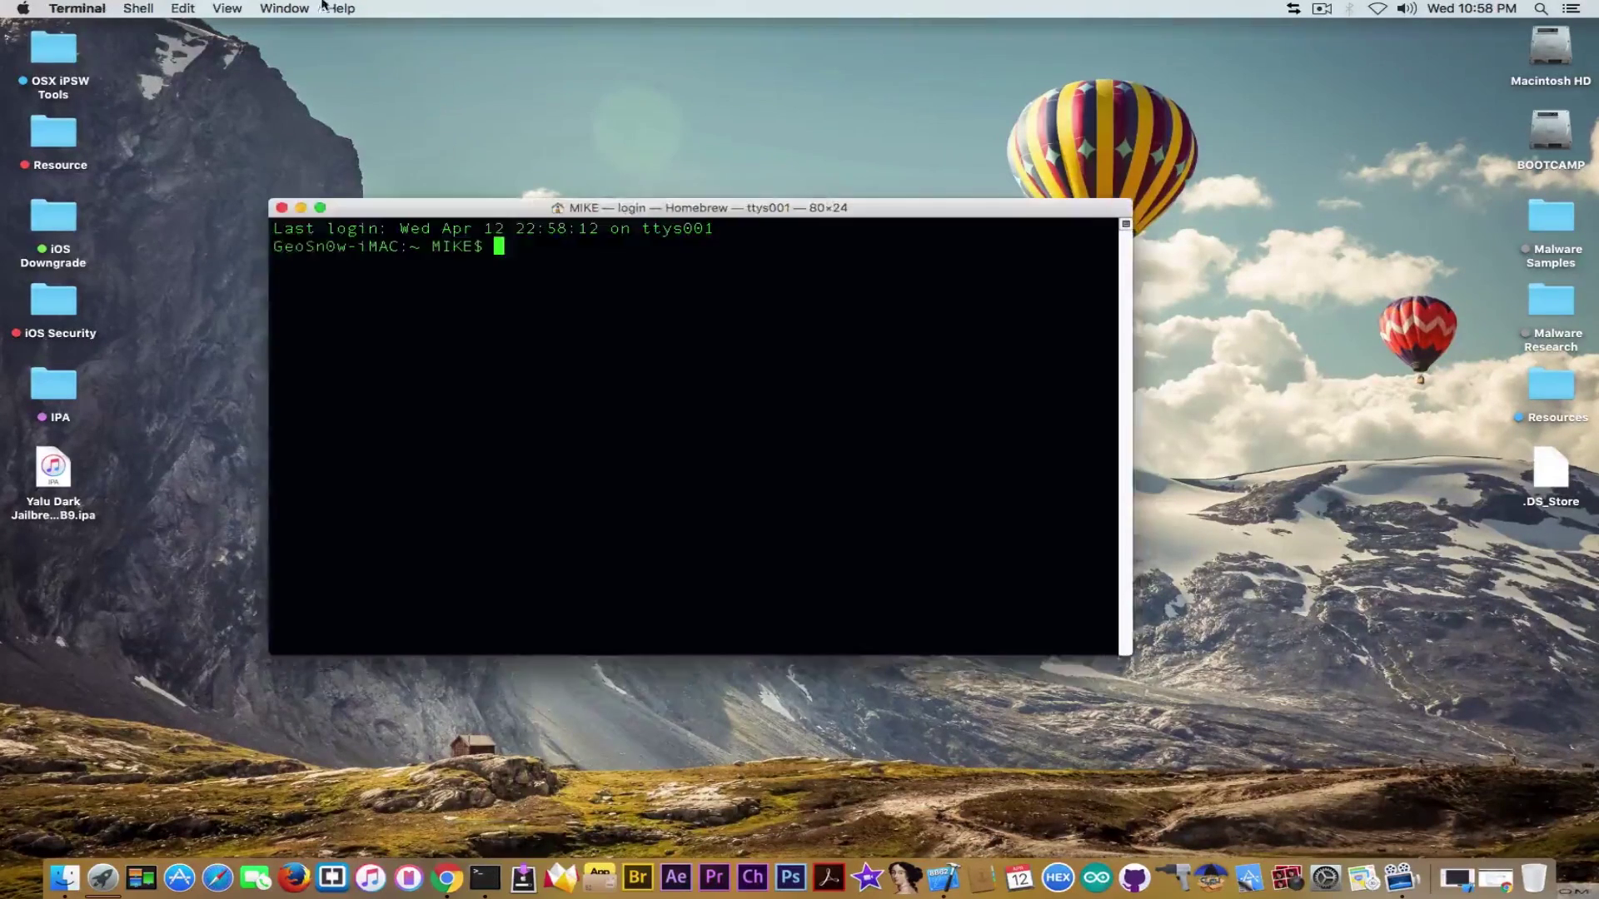
{"action": "left_click", "coordinate": [267, 9]}
Step: Enlarge the text and log in via ssh -l root -p 2222 127.0.0.1, accepting the host key
{"action": "mouse_move", "coordinate": [227, 9]}
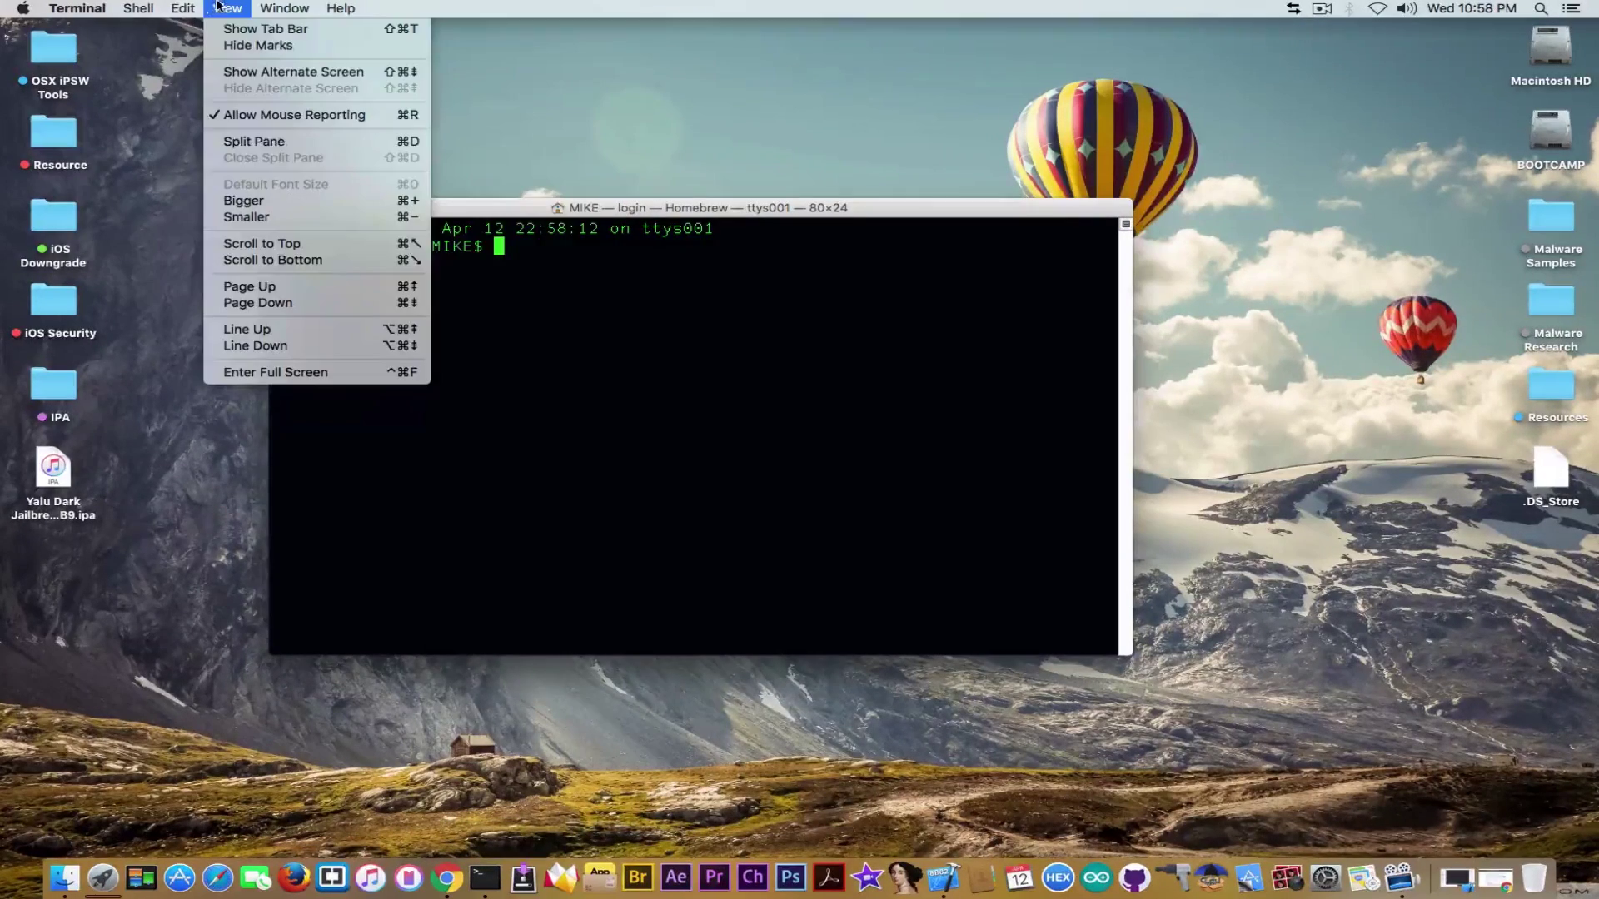
{"action": "left_click", "coordinate": [263, 202]}
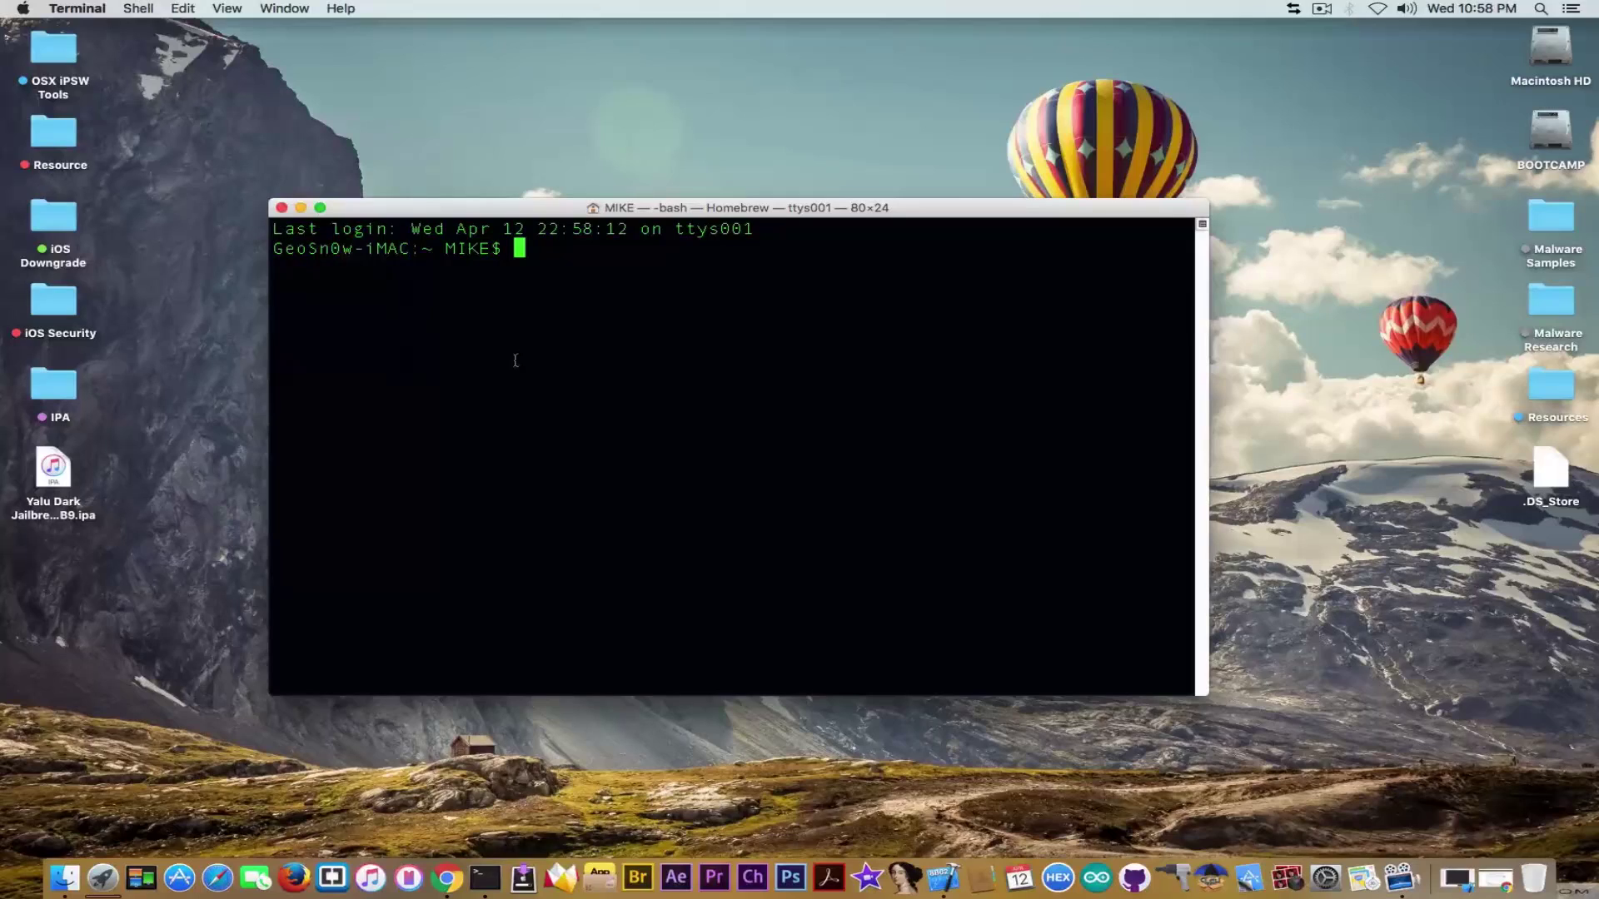
{"action": "type", "text": "ssh -l root -p 2222  127.0.0.1"}
{"action": "key", "text": "Return"}
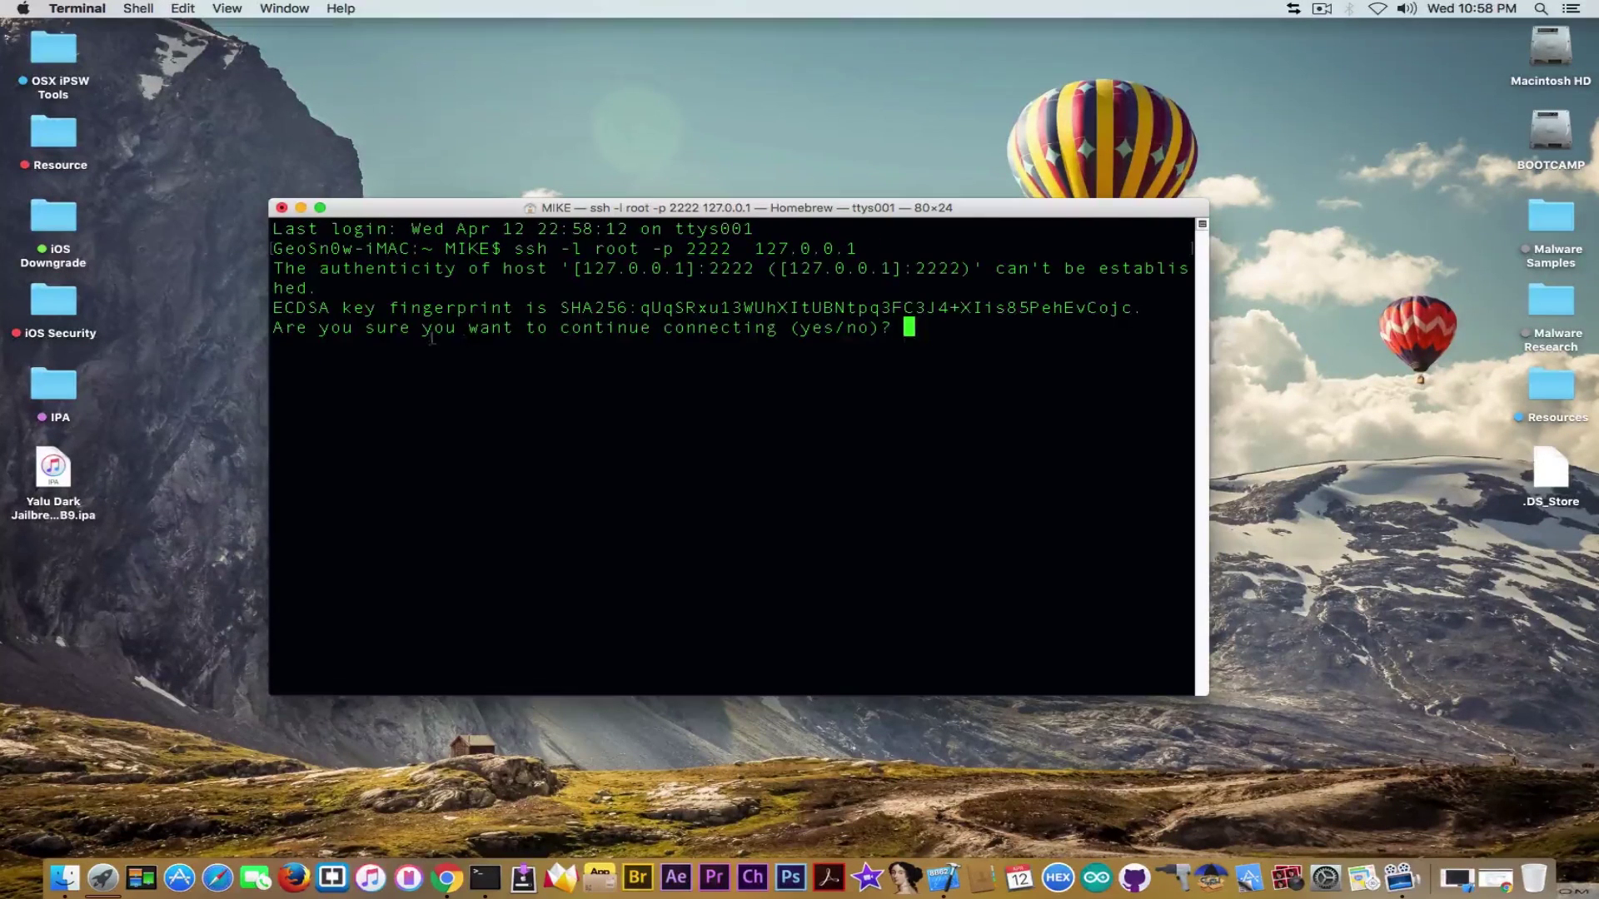
{"action": "type", "text": "yes"}
{"action": "key", "text": "Return"}
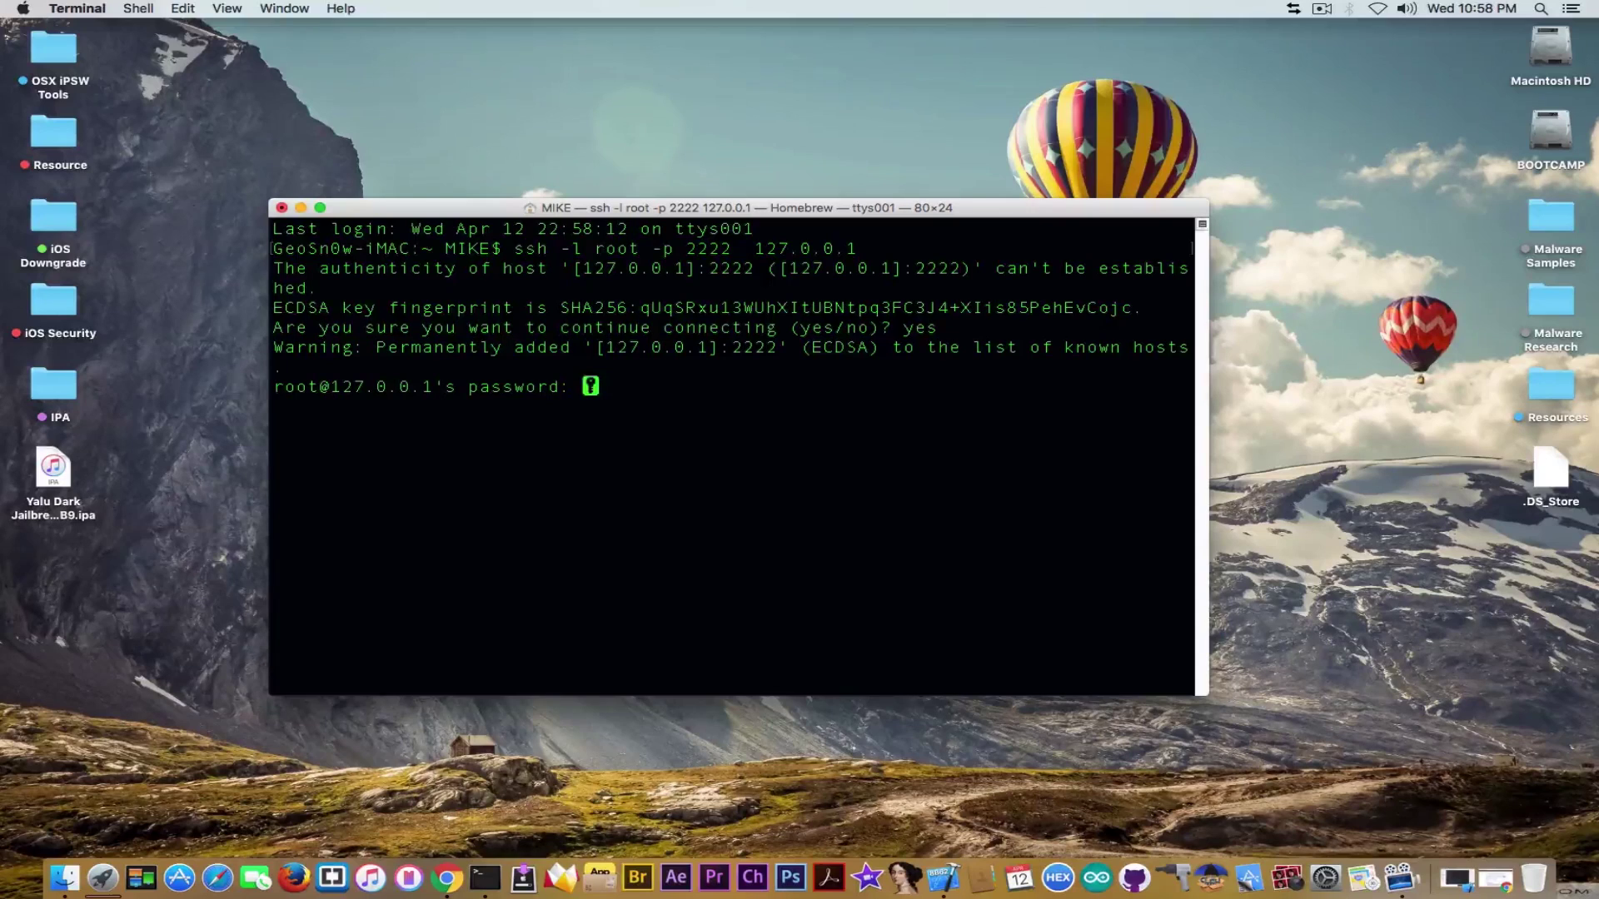
{"action": "key", "text": "Return"}
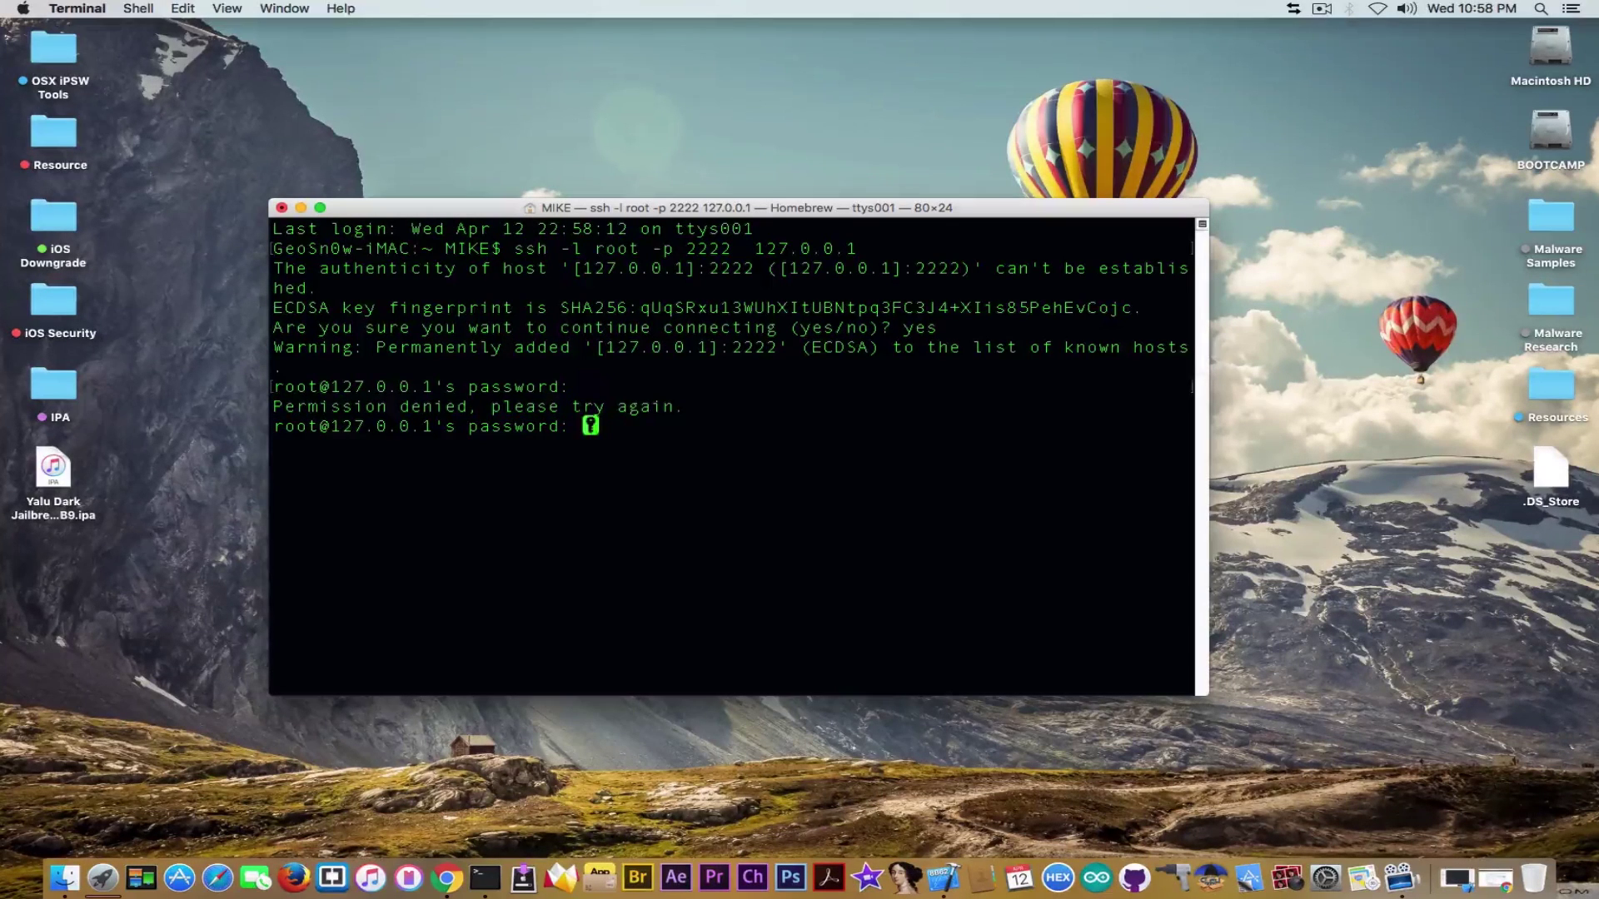
{"action": "key", "text": "Return"}
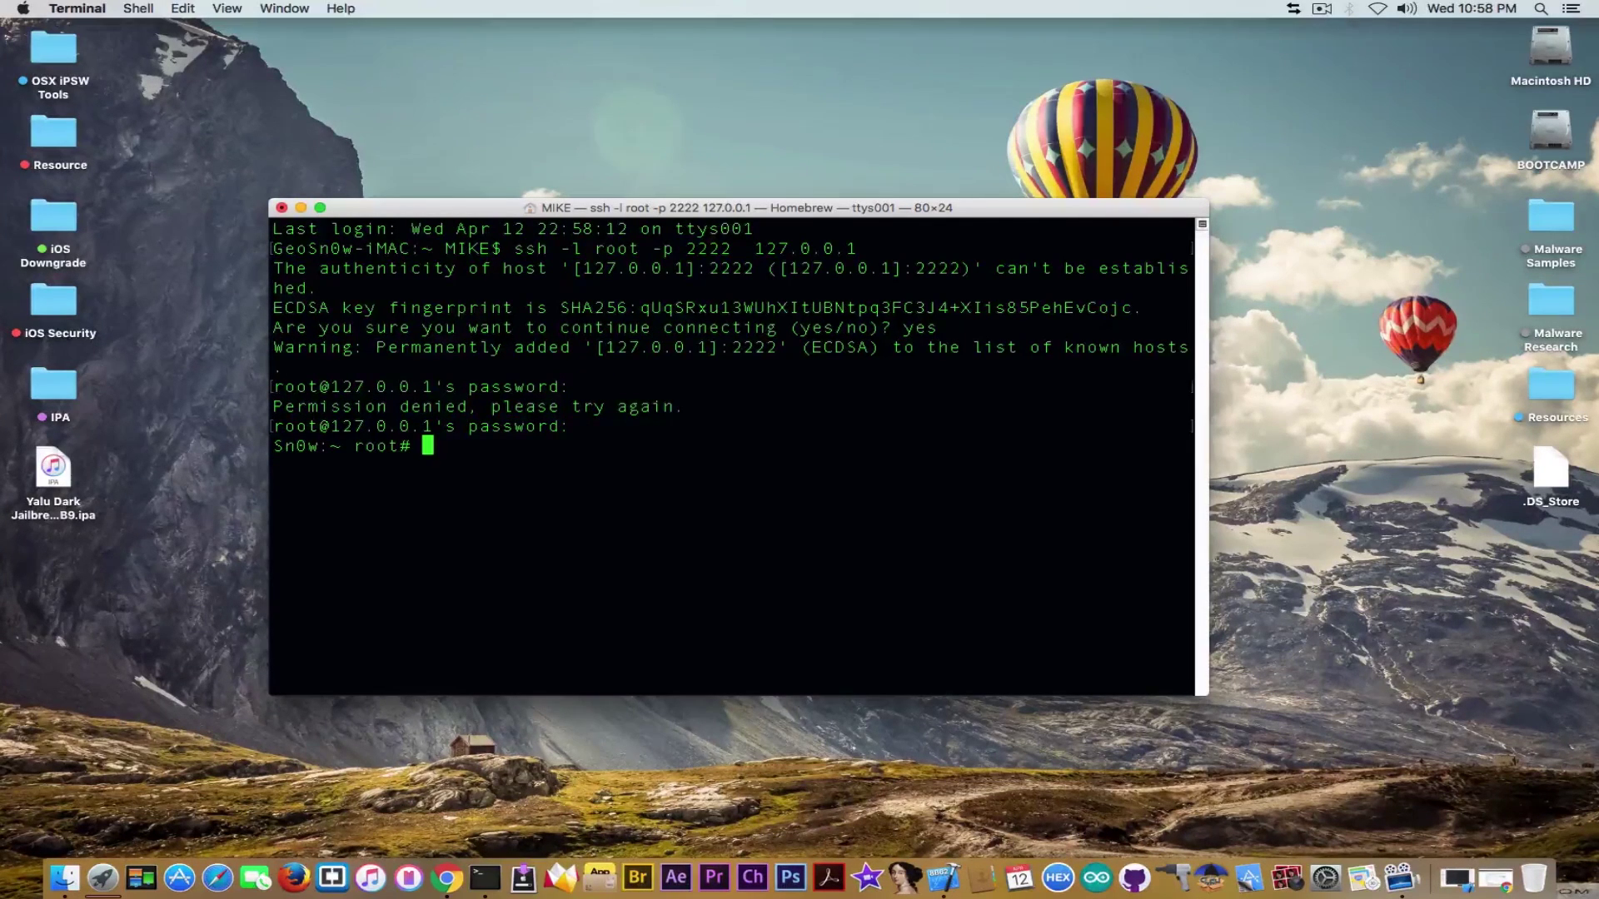
Step: Run ls to list root's home directory, then close the session window
{"action": "type", "text": "ls"}
{"action": "key", "text": "Return"}
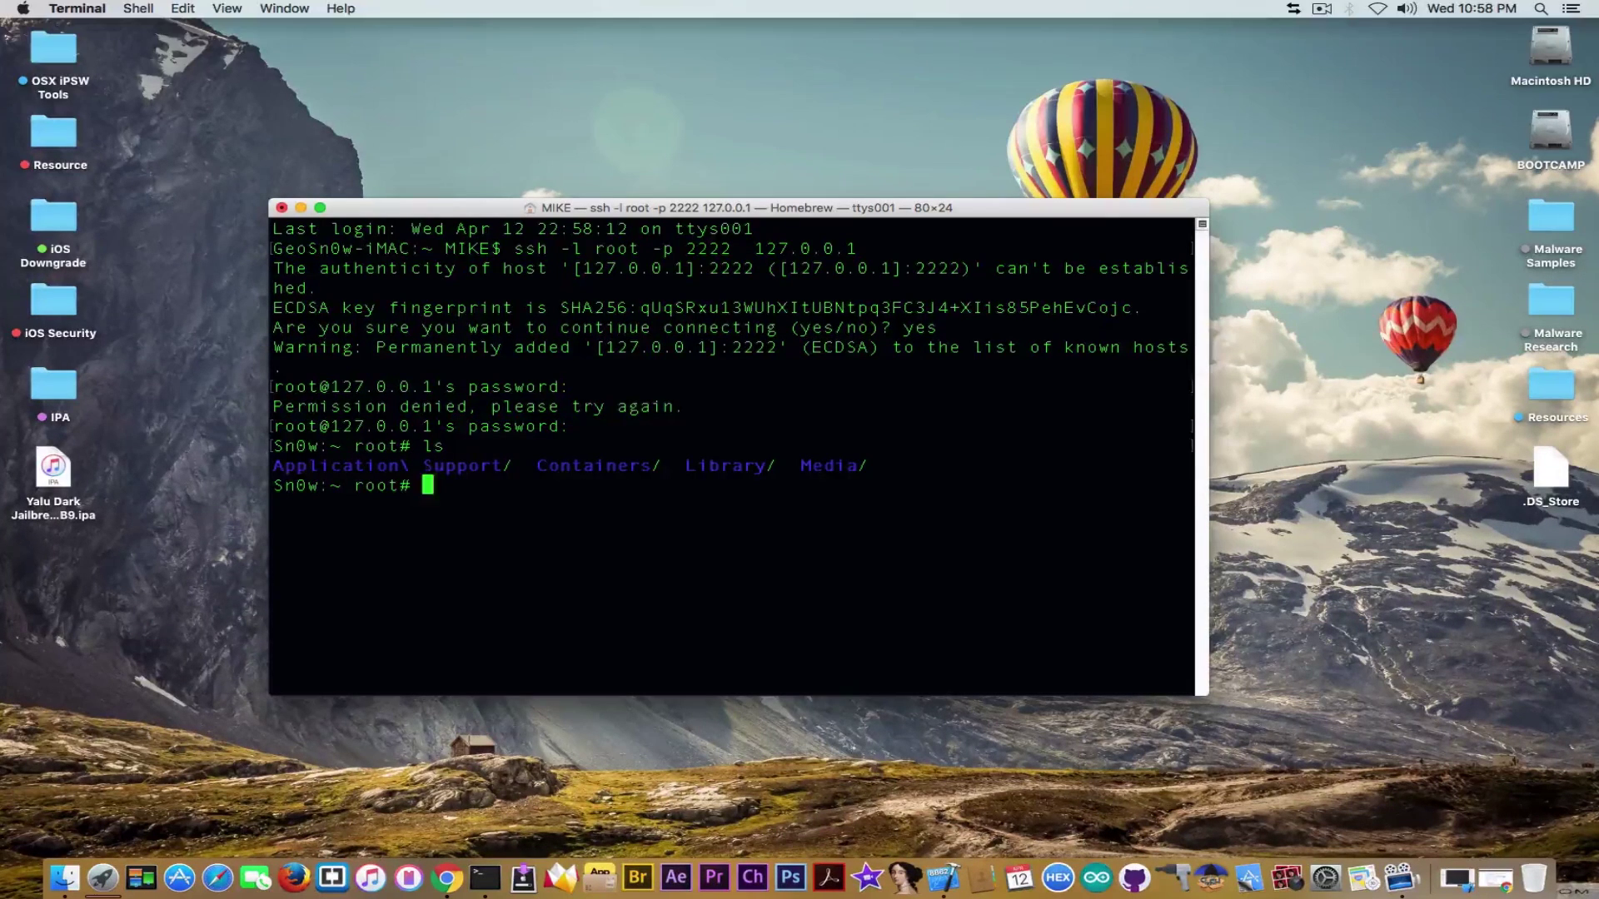
{"action": "left_click", "coordinate": [281, 209]}
Step: Confirm terminating the running session and quit Terminal
{"action": "left_click", "coordinate": [881, 305]}
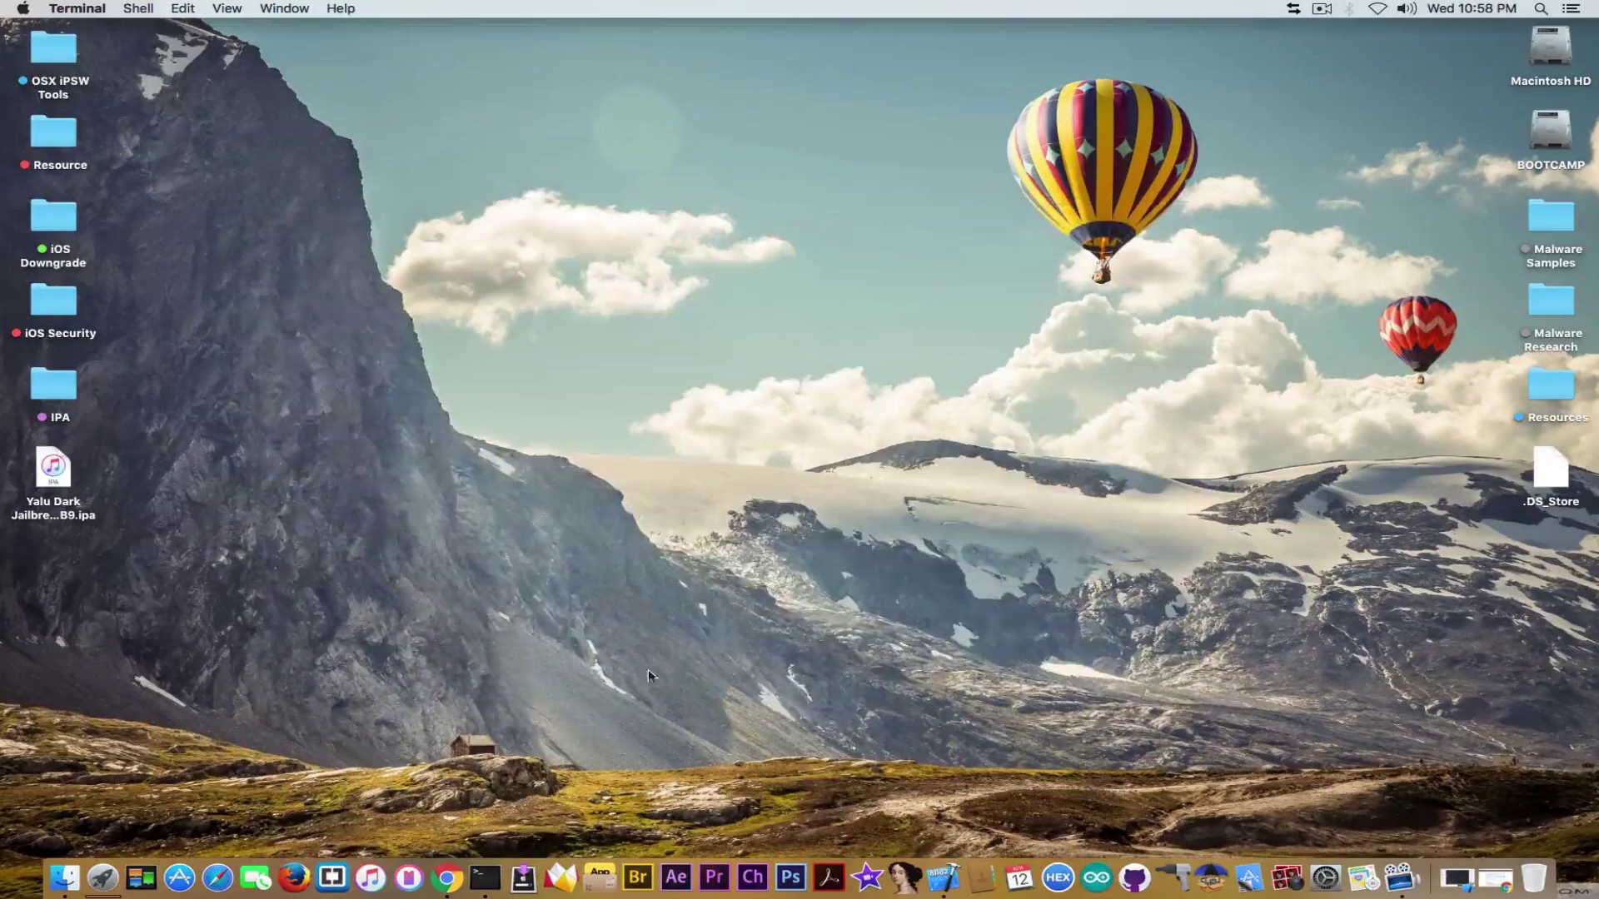
{"action": "right_click", "coordinate": [486, 876]}
{"action": "left_click", "coordinate": [499, 828]}
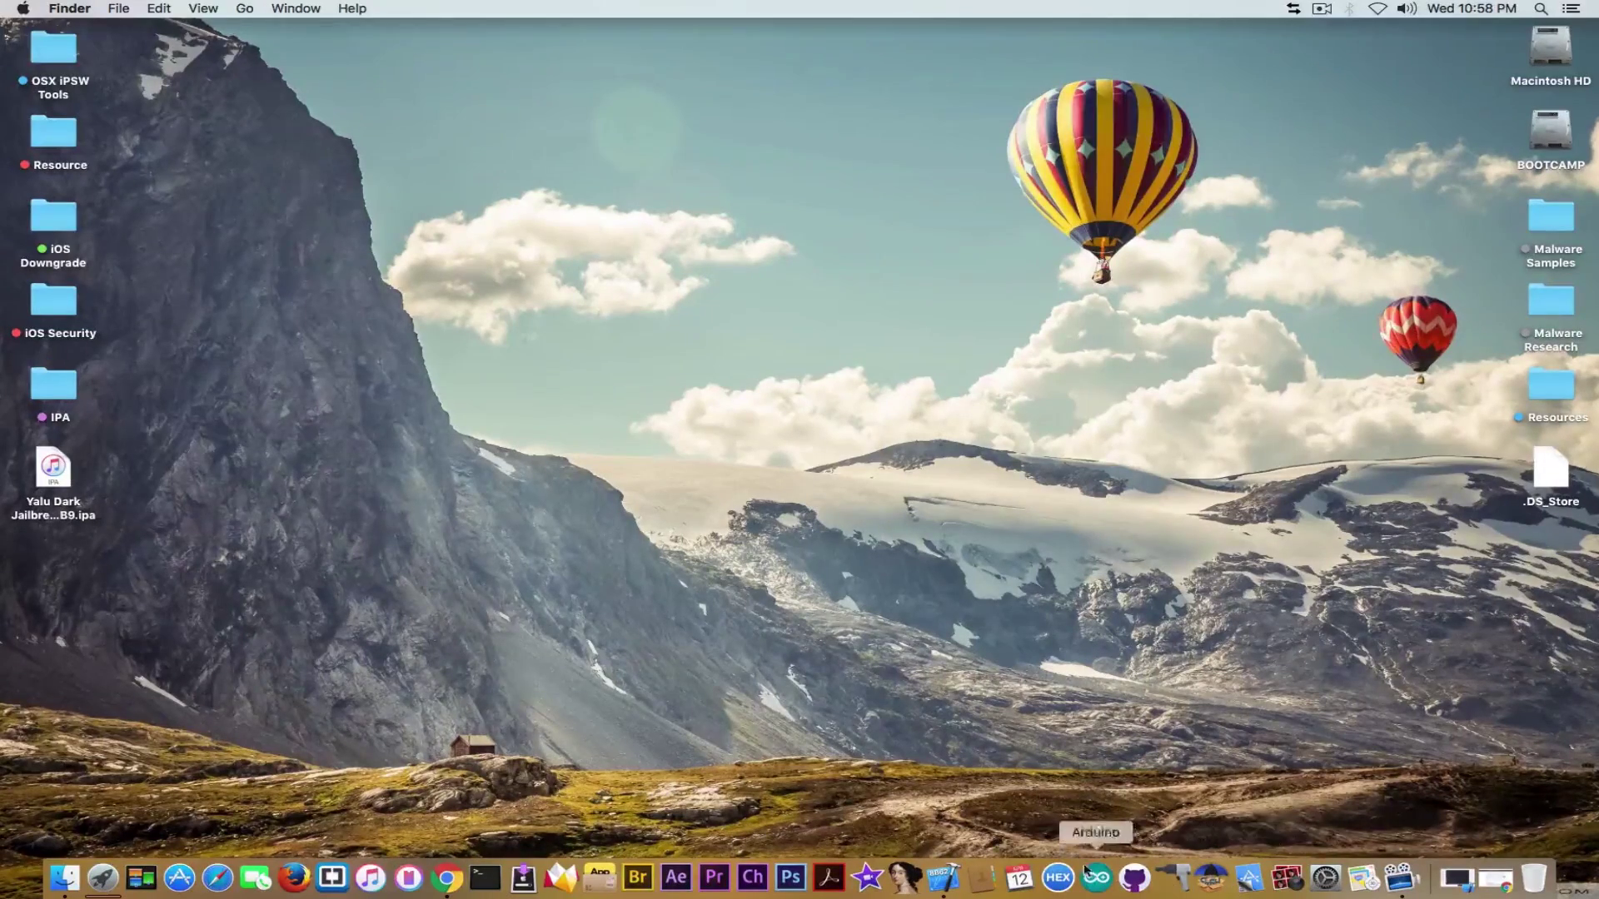
Step: Scroll through the YaluDark ViewController.m source in Xcode, then return to the GitHub repository in Chrome
{"action": "left_click", "coordinate": [943, 877]}
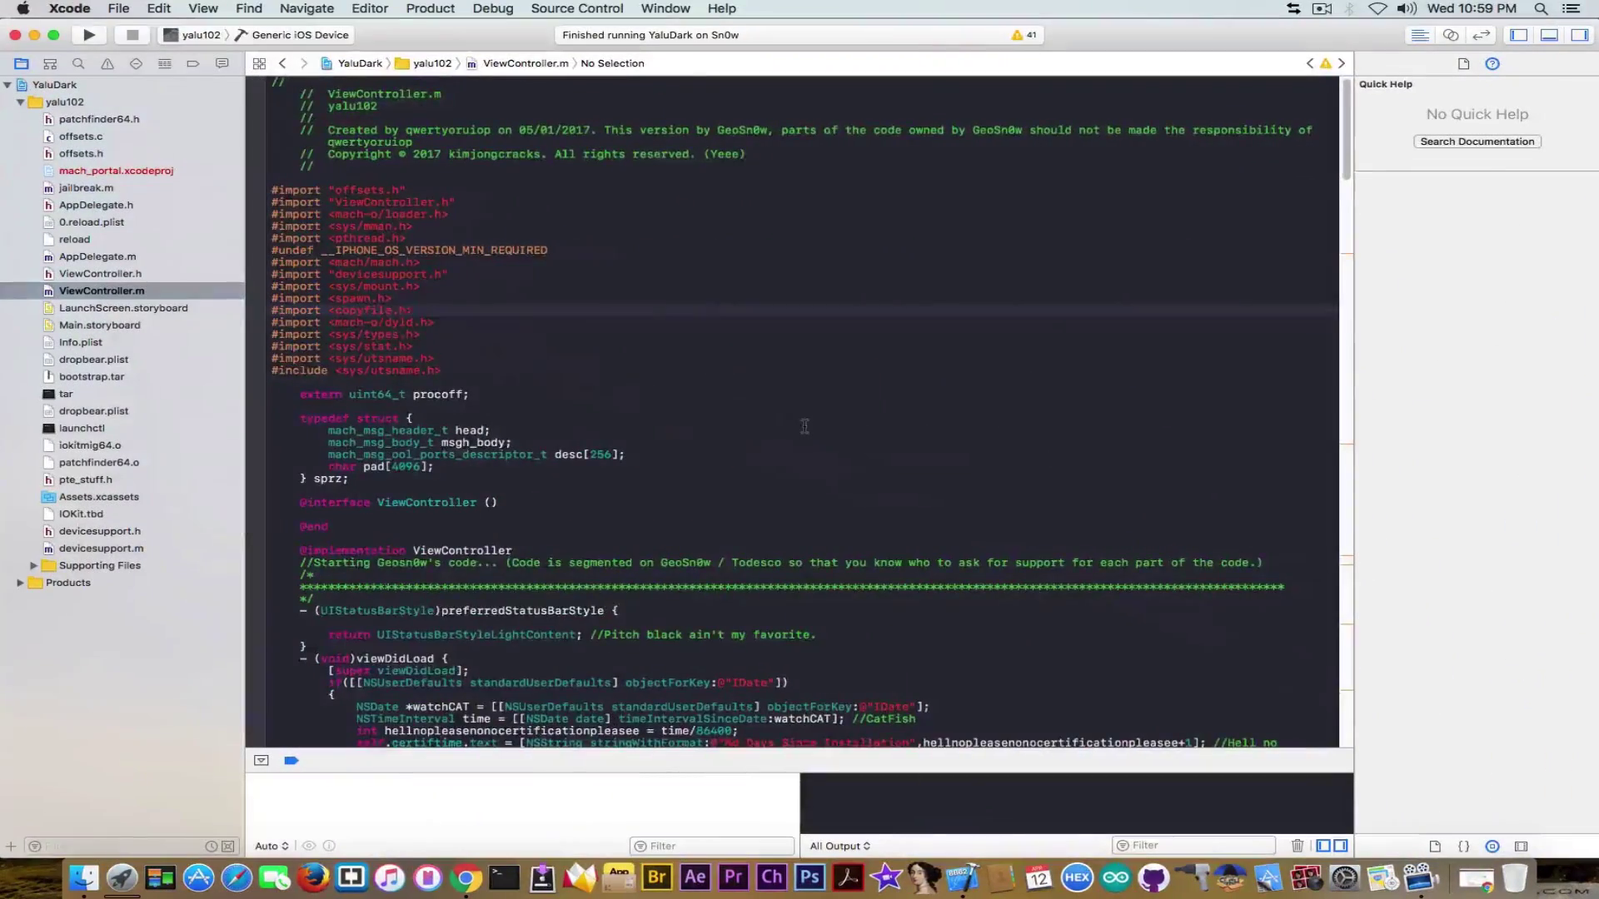
{"action": "scroll", "coordinate": [805, 425], "scroll_direction": "down", "scroll_amount": 4}
{"action": "scroll", "coordinate": [804, 425], "scroll_direction": "down", "scroll_amount": 10}
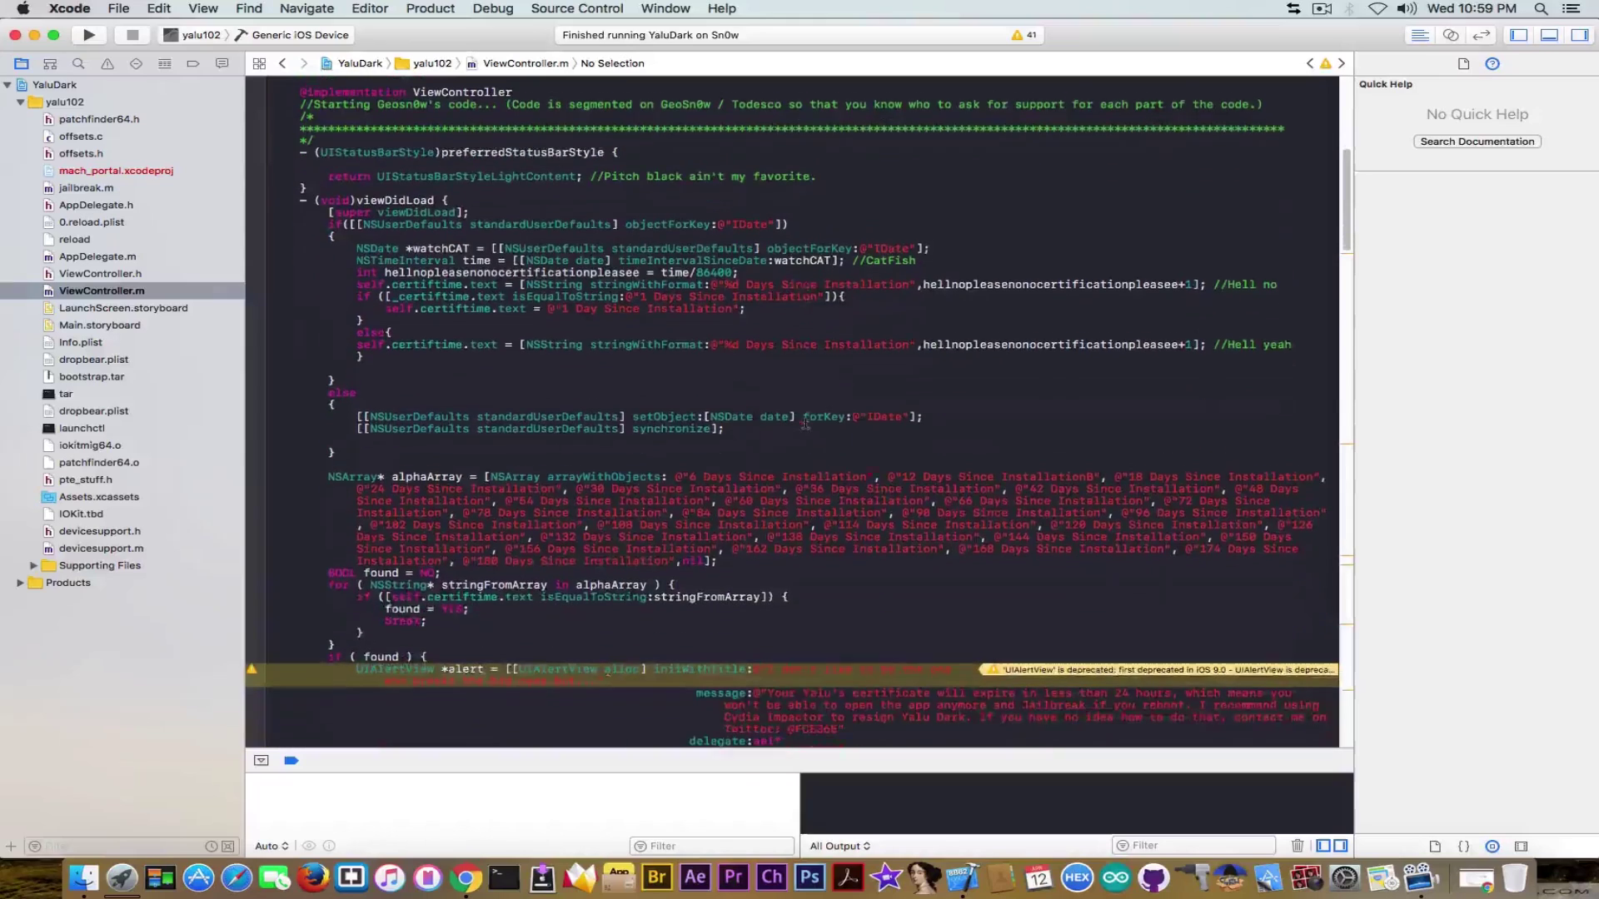
{"action": "left_click", "coordinate": [1477, 877]}
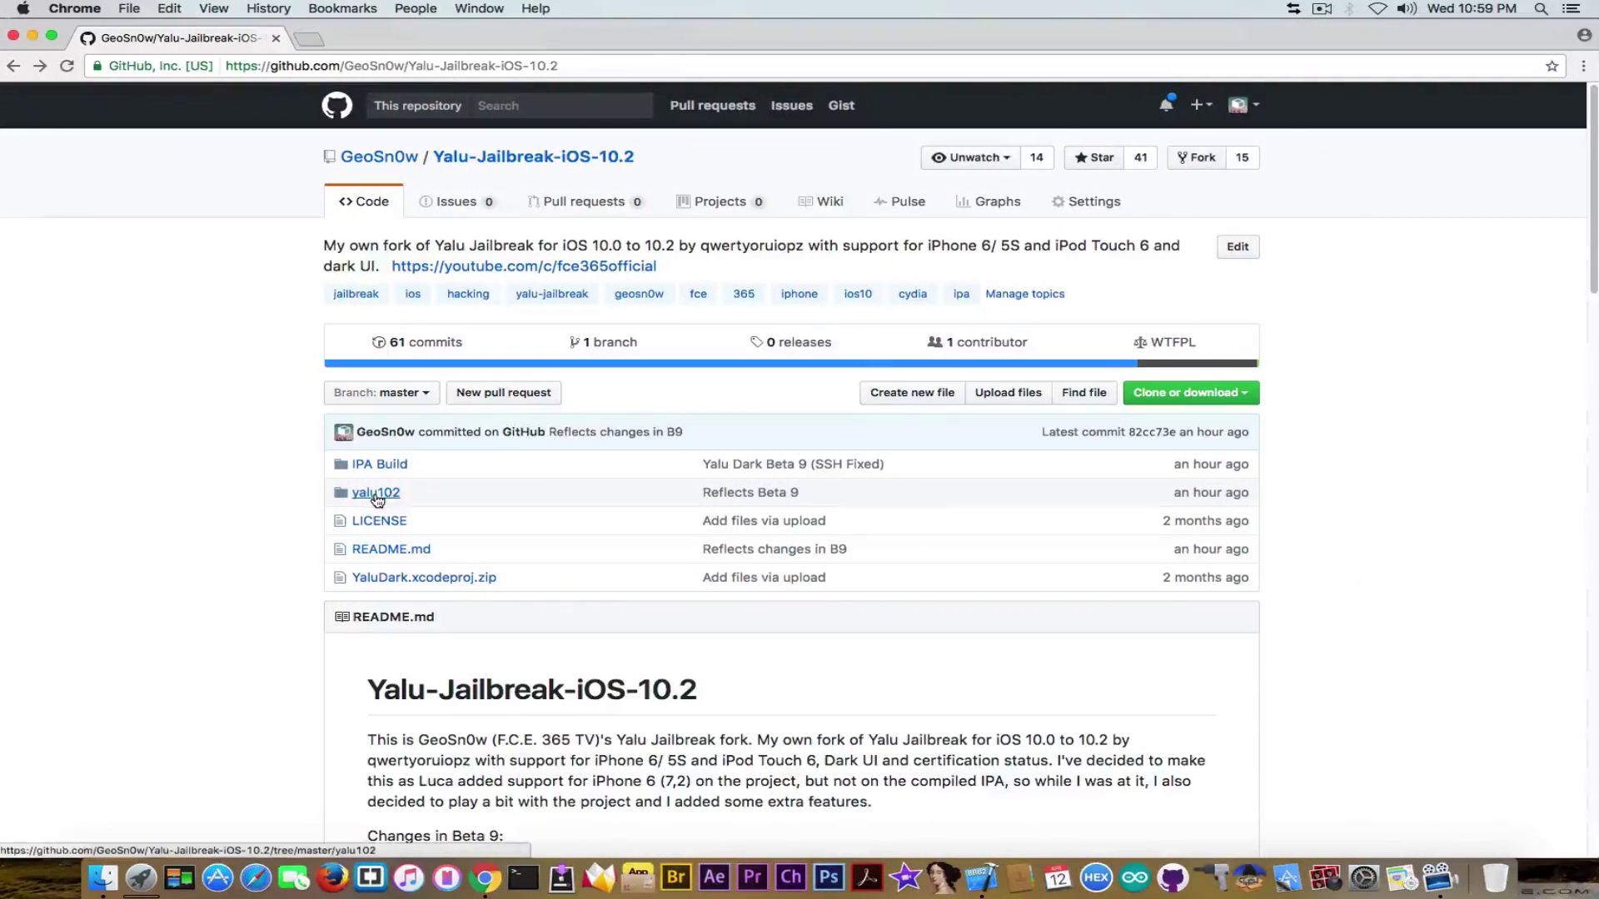
Step: Browse the yalu102 source folder of the Yalu-Jailbreak-iOS-10.2 repository
{"action": "left_click", "coordinate": [375, 494]}
{"action": "scroll", "coordinate": [387, 467], "scroll_direction": "down", "scroll_amount": 10}
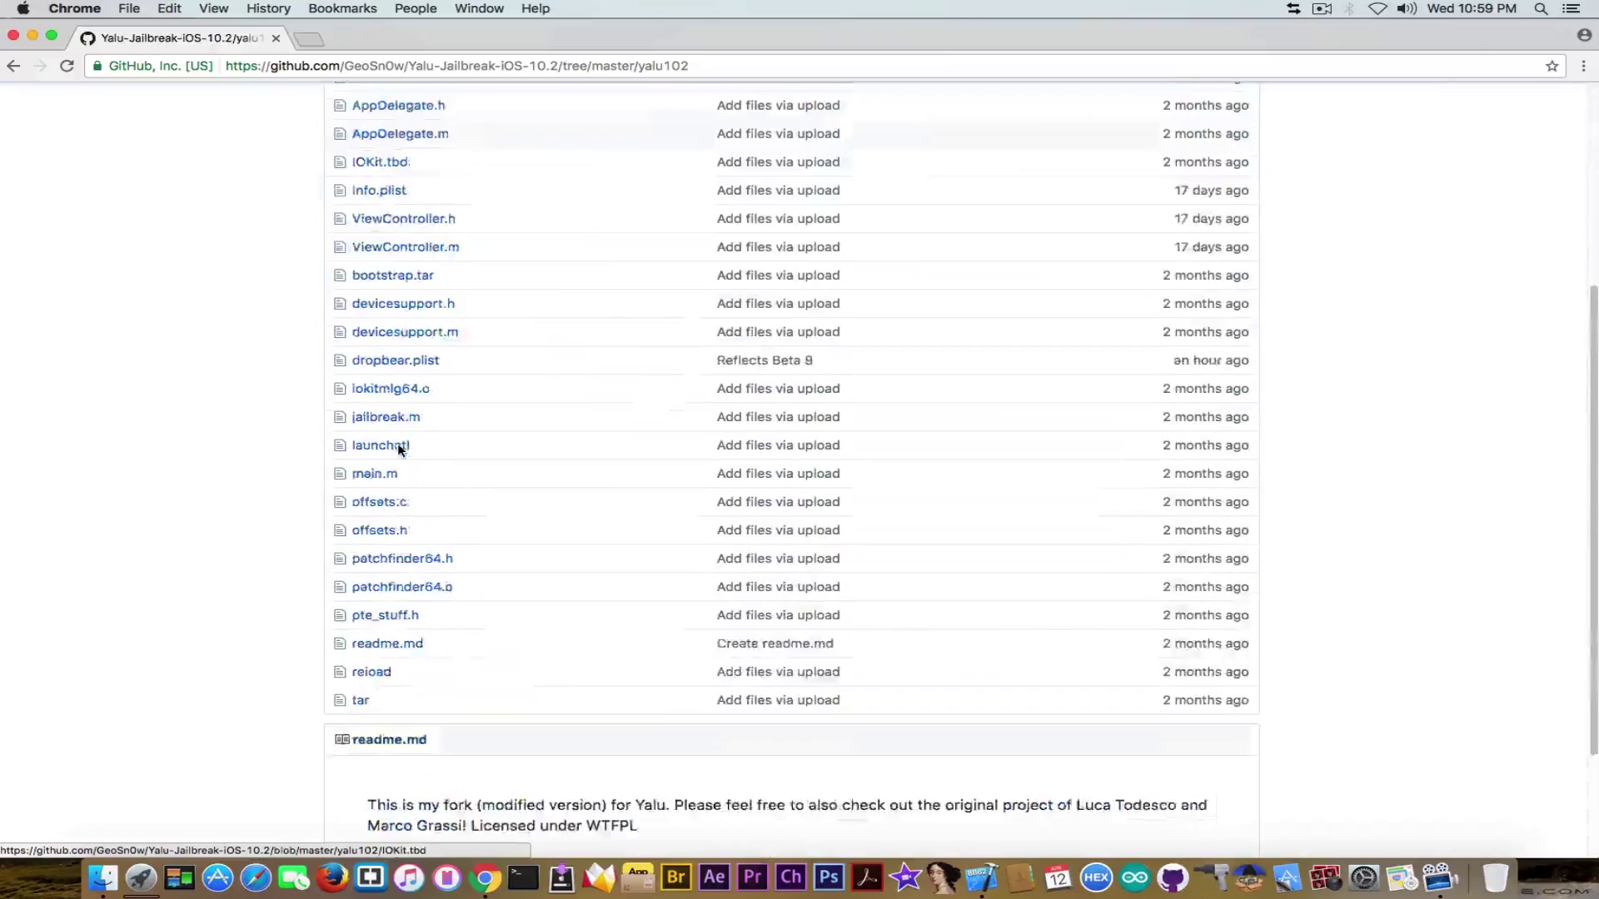
{"action": "scroll", "coordinate": [397, 450], "scroll_direction": "up", "scroll_amount": 10}
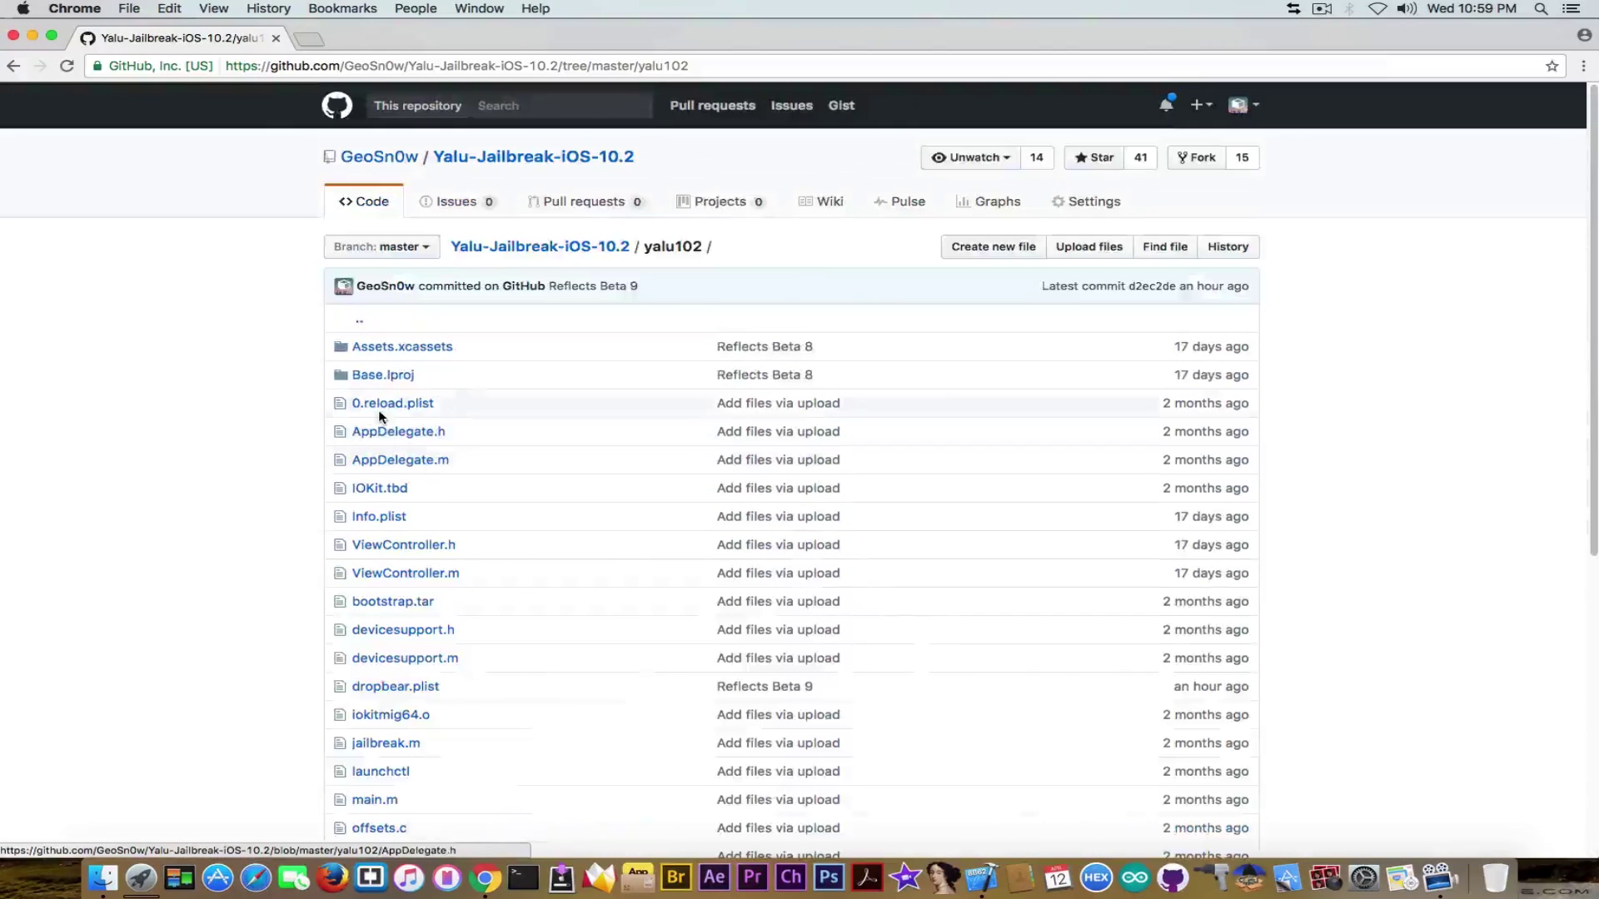
Step: View the repository's IPA Build folder, then minimize Chrome and Xcode to reveal the desktop
{"action": "left_click", "coordinate": [466, 158]}
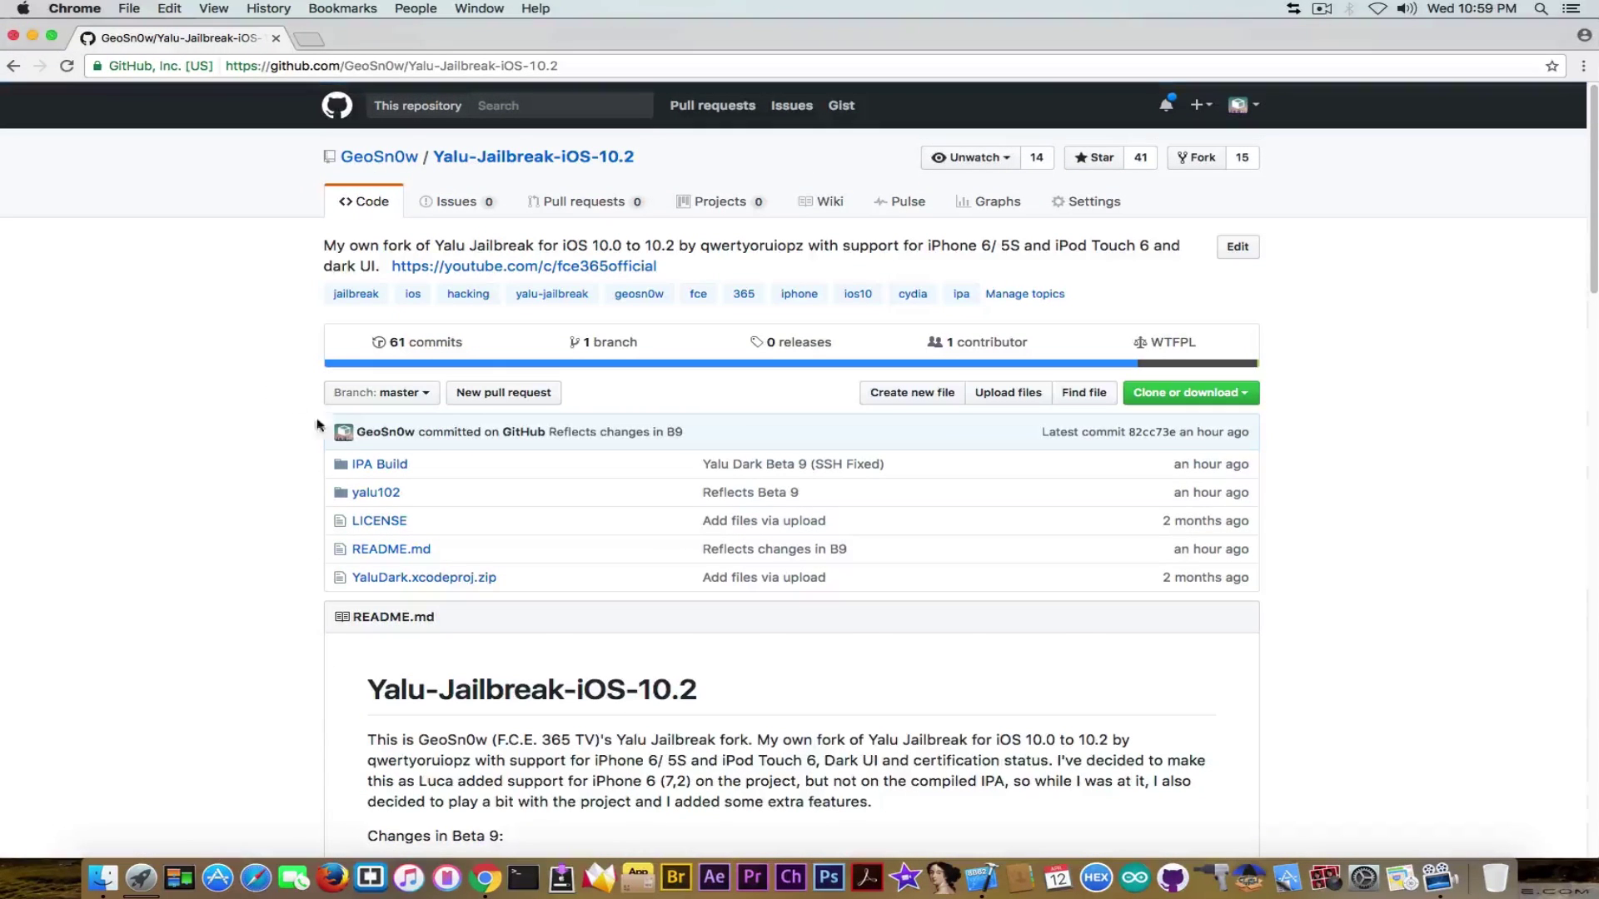
{"action": "left_click", "coordinate": [367, 467]}
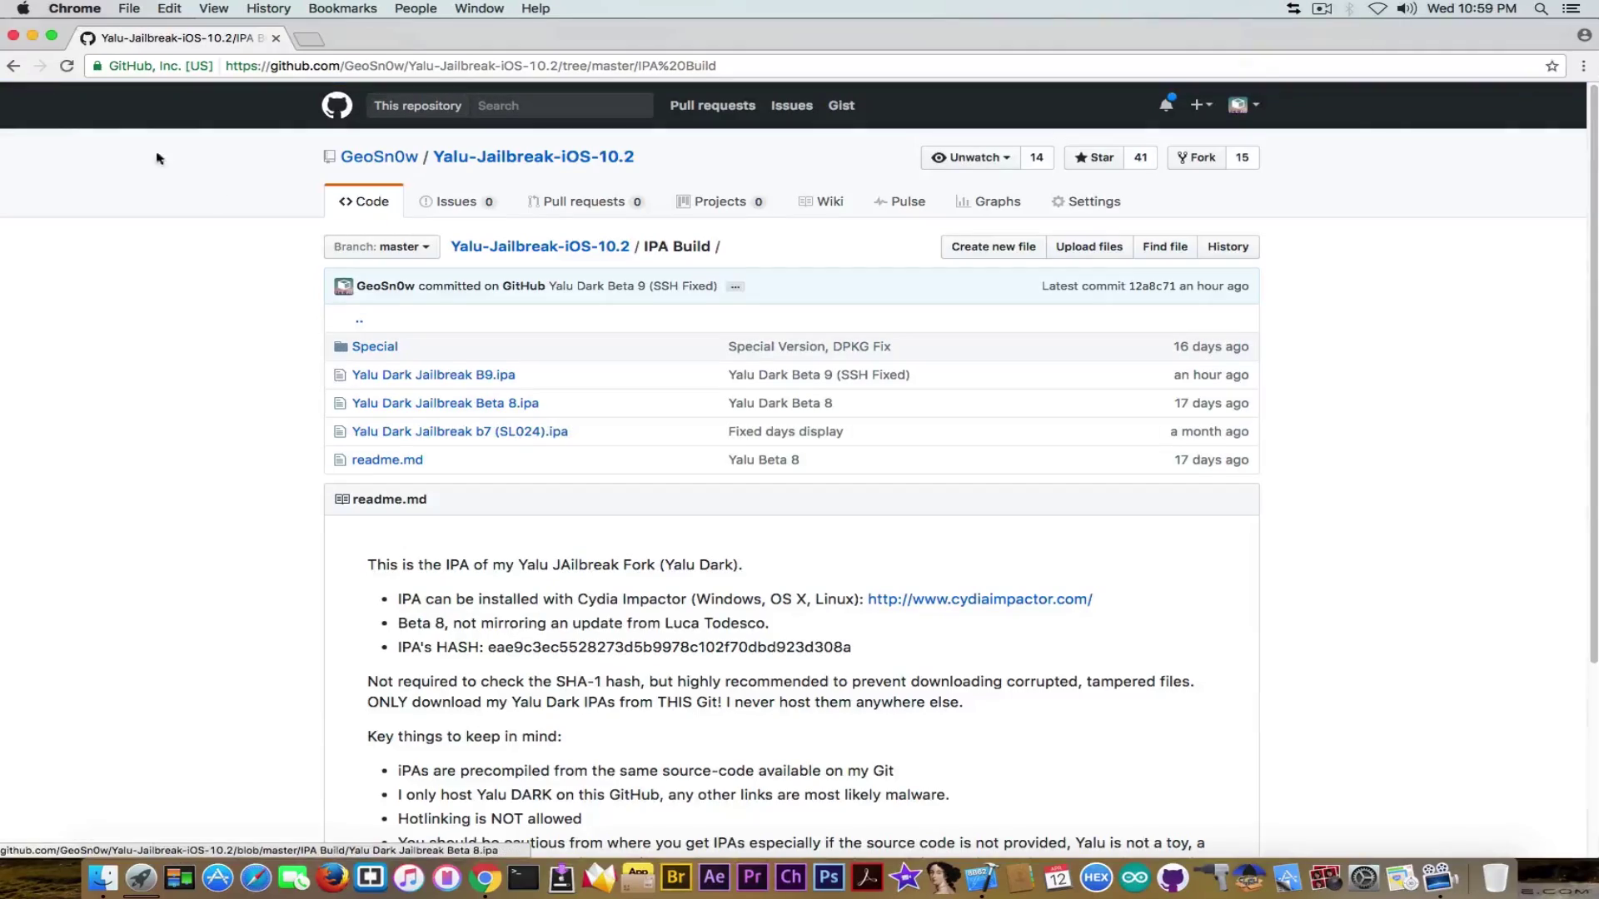
{"action": "left_click", "coordinate": [34, 40]}
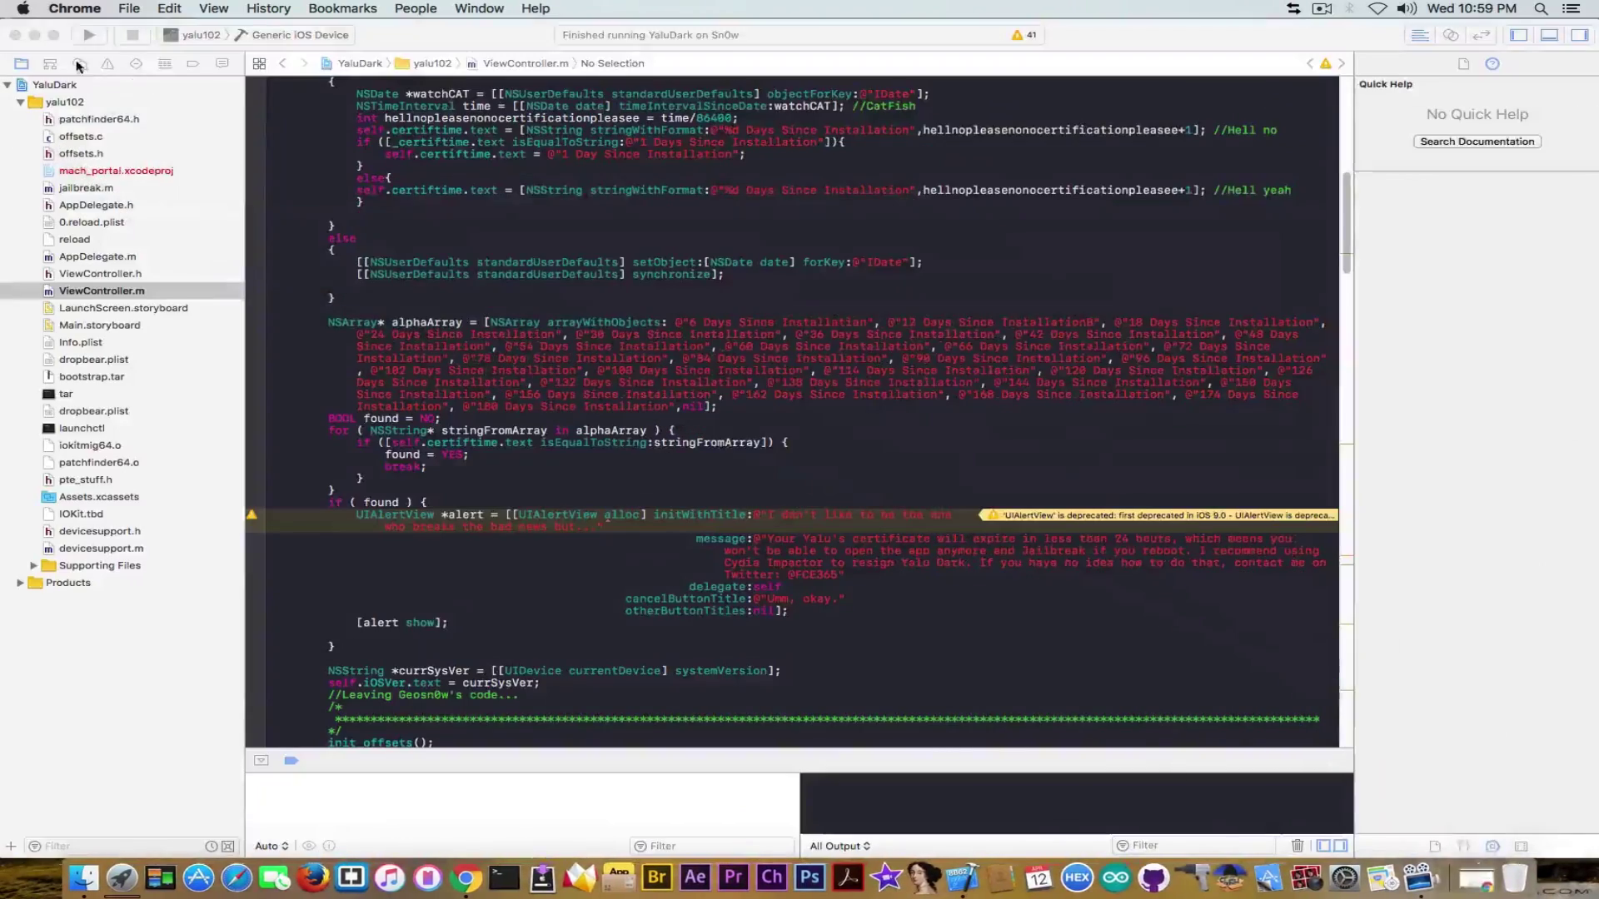
{"action": "left_click", "coordinate": [37, 38]}
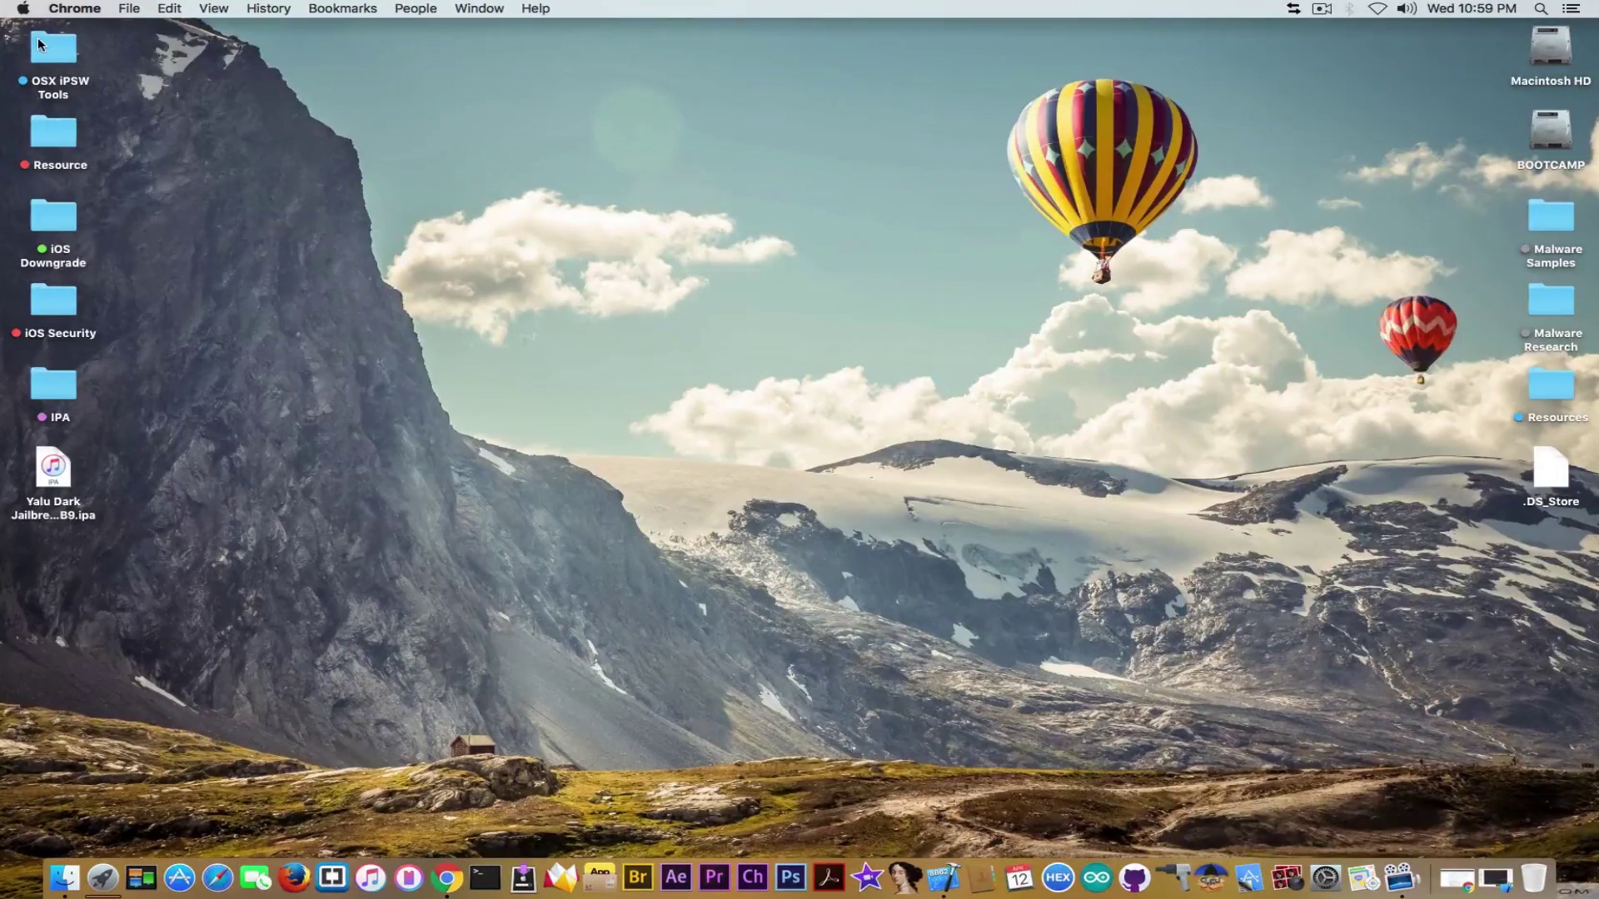